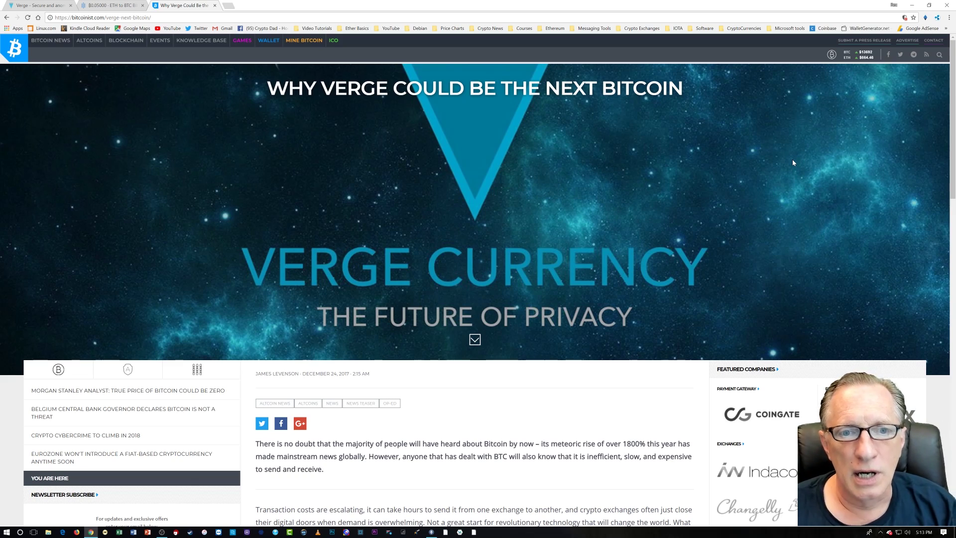
# Skim the bitcoinist Verge article, then switch to the vergecurrency.com/#wallets tab
pyautogui.scroll(-6, 817, 145)
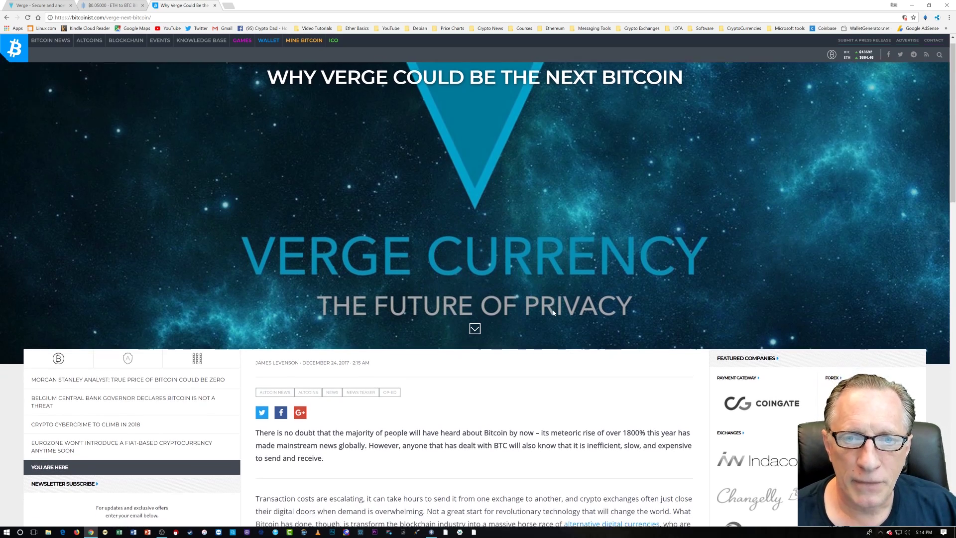
pyautogui.scroll(-5, 609, 343)
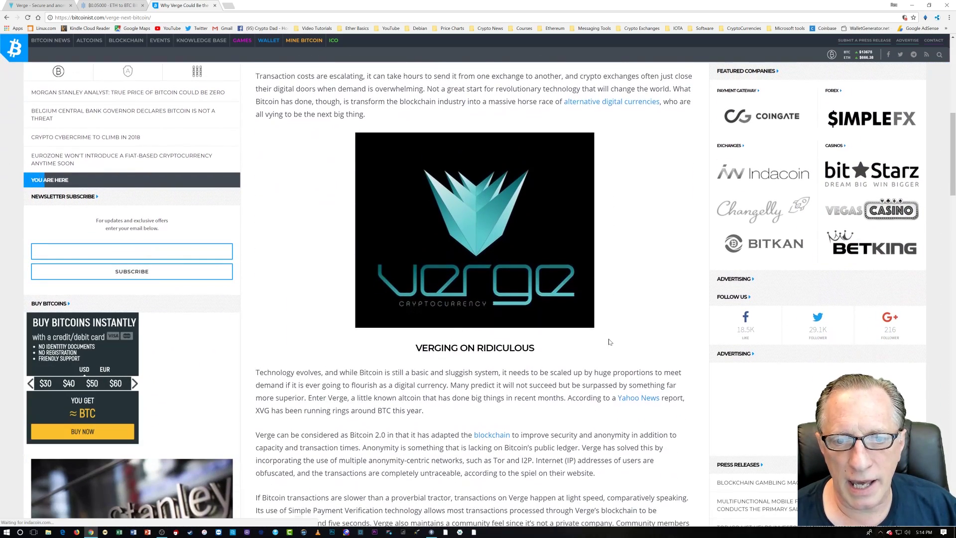
pyautogui.scroll(10, 611, 345)
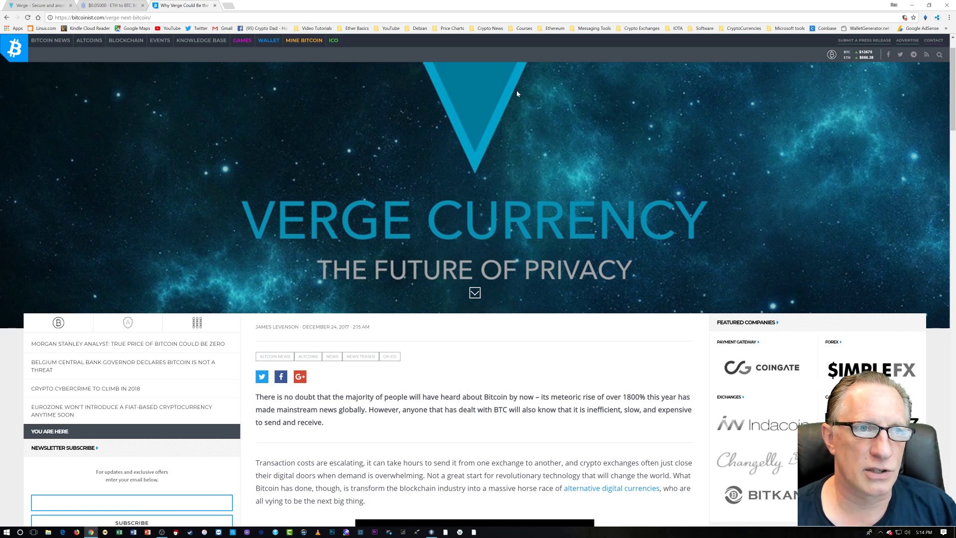
pyautogui.click(60, 4)
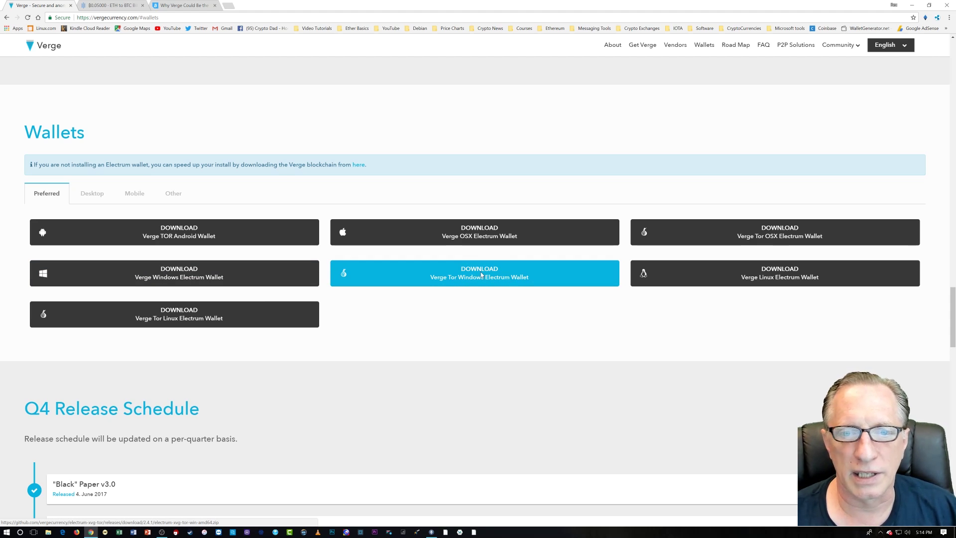
# Save the Verge Tor Windows Electrum Wallet zip into D:\Software\Verge Wallet
pyautogui.click(480, 275)
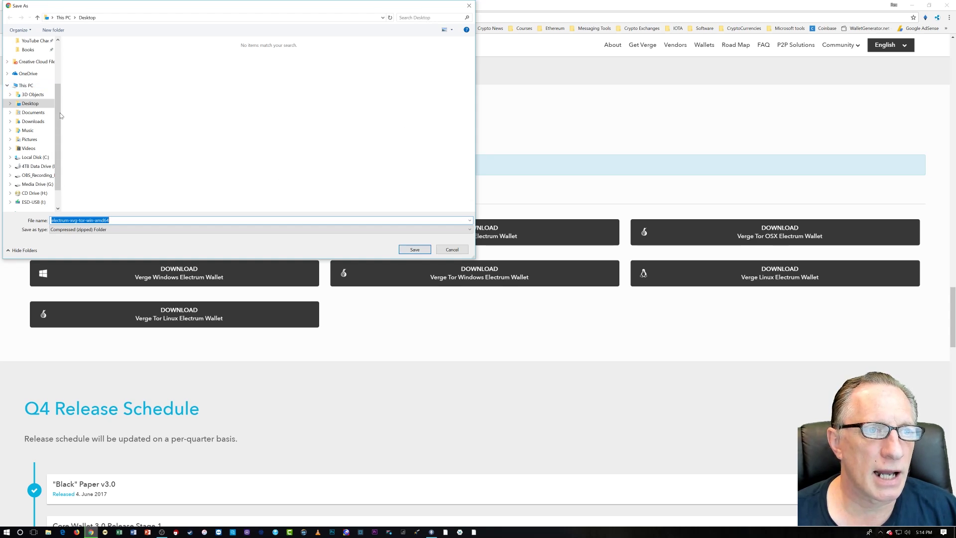
pyautogui.moveTo(58, 105); pyautogui.dragTo(57, 54)
pyautogui.click(26, 92)
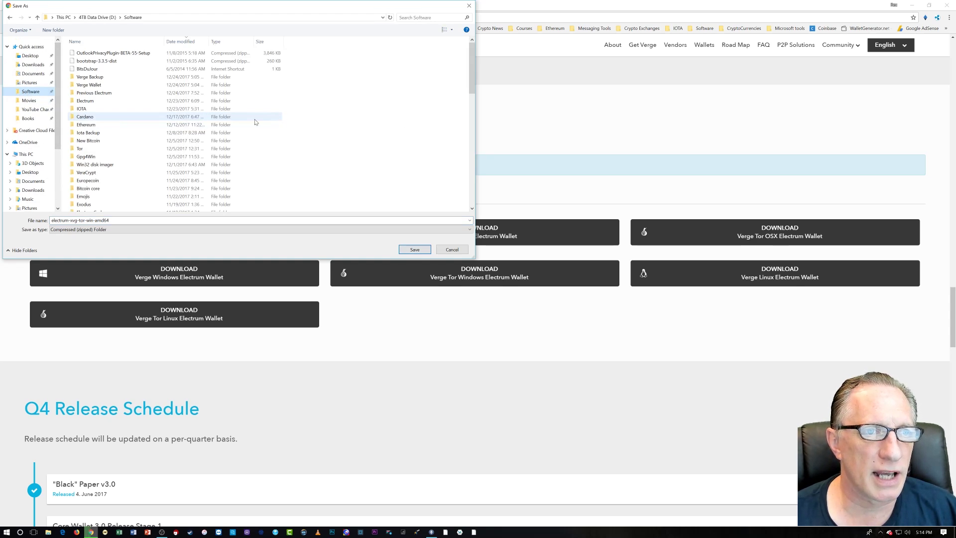
pyautogui.doubleClick(99, 85)
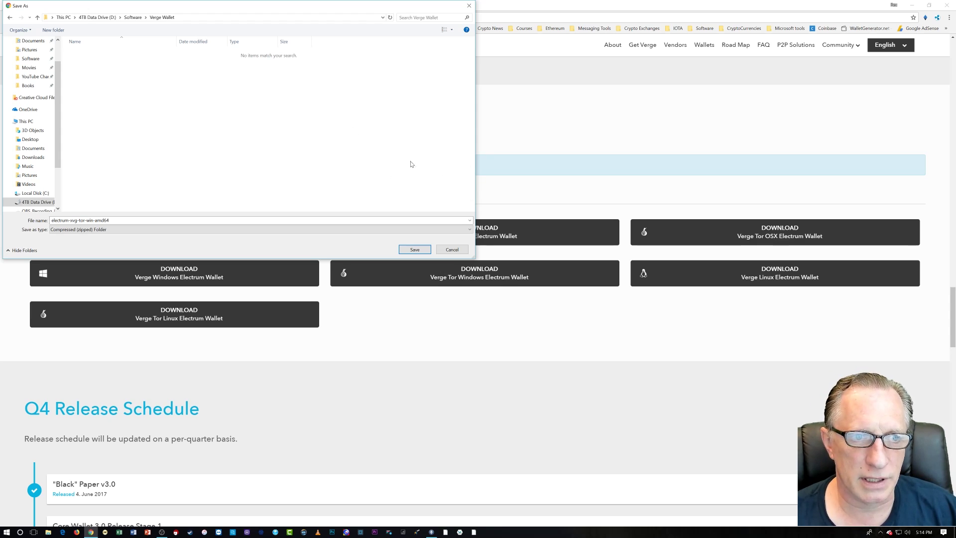
pyautogui.click(415, 250)
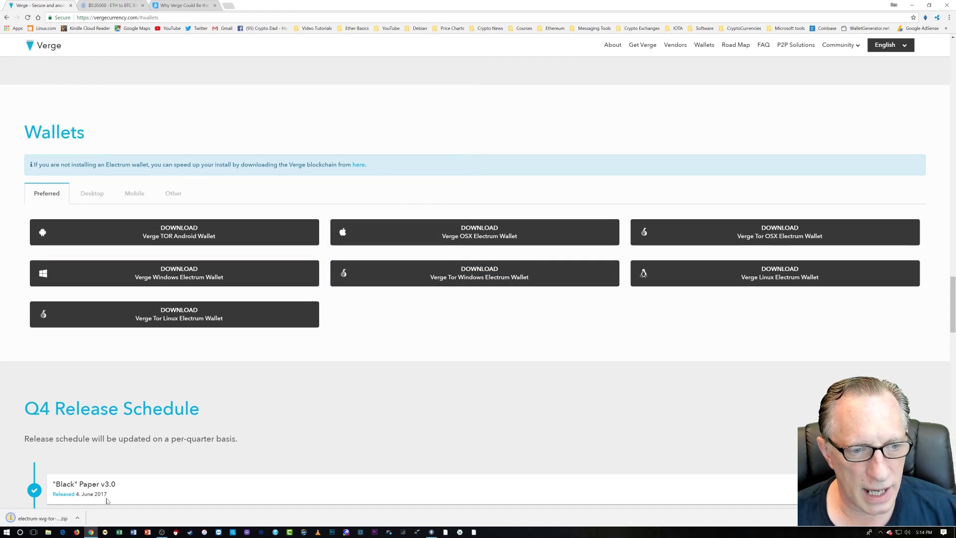
pyautogui.click(78, 519)
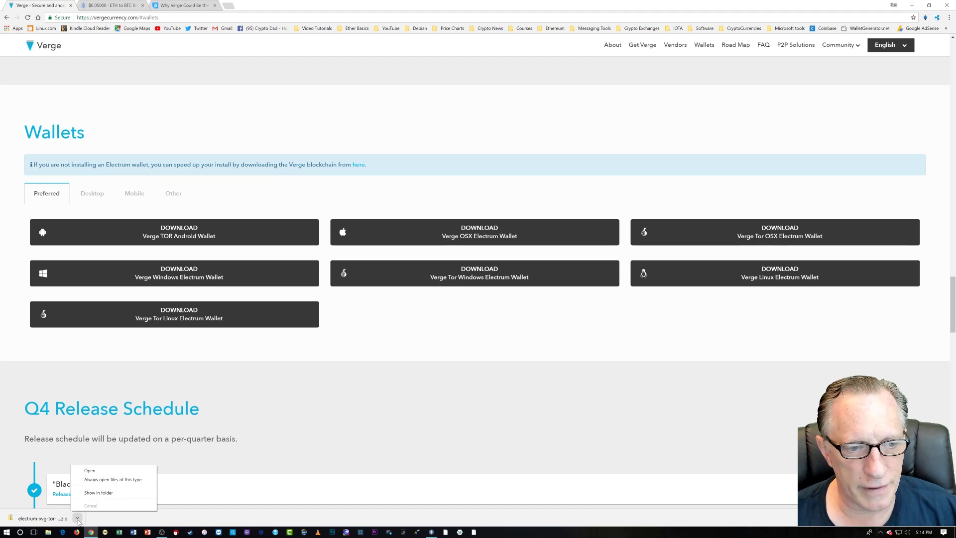
# Extract the downloaded zip with 7-Zip into its own electrum-xvg-tor-win-amd64 folder
pyautogui.click(115, 495)
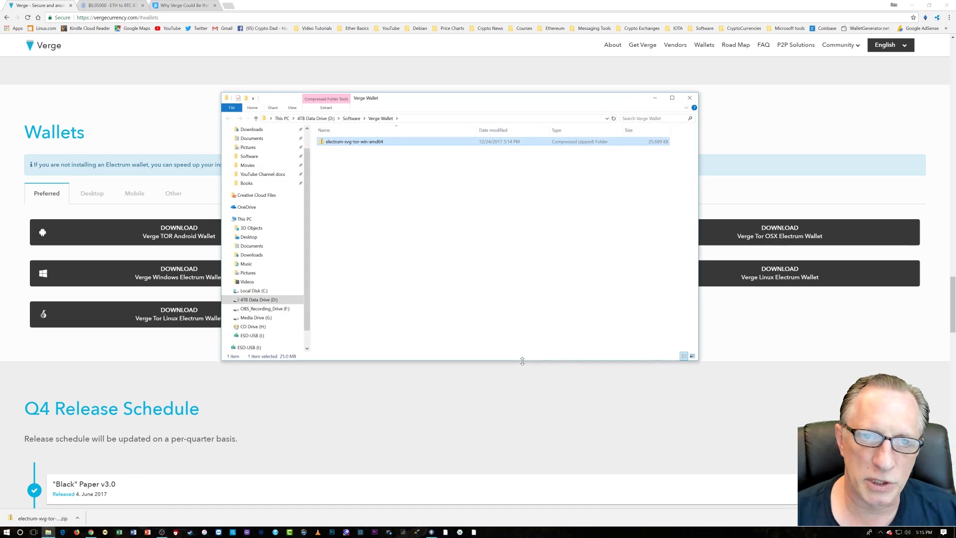
pyautogui.moveTo(453, 104); pyautogui.dragTo(437, 74)
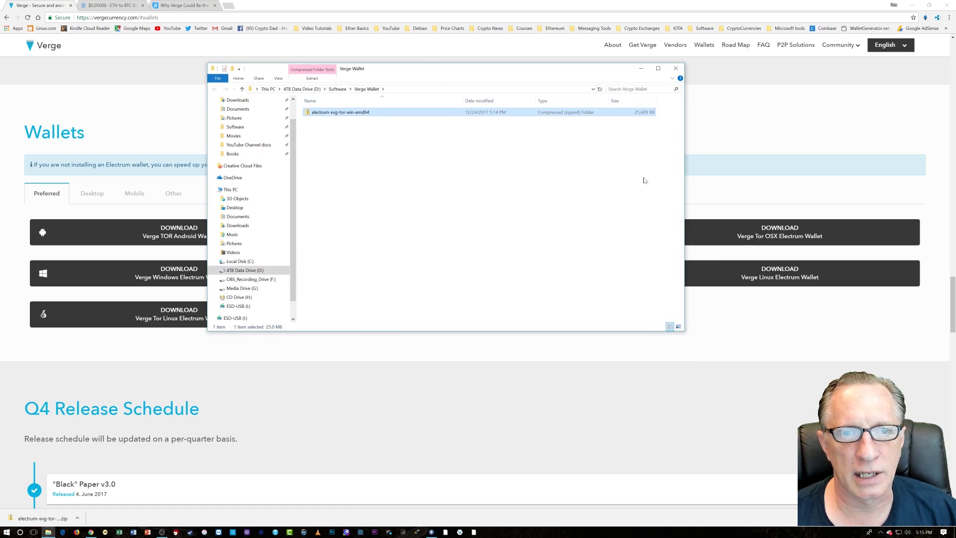
pyautogui.rightClick(308, 114)
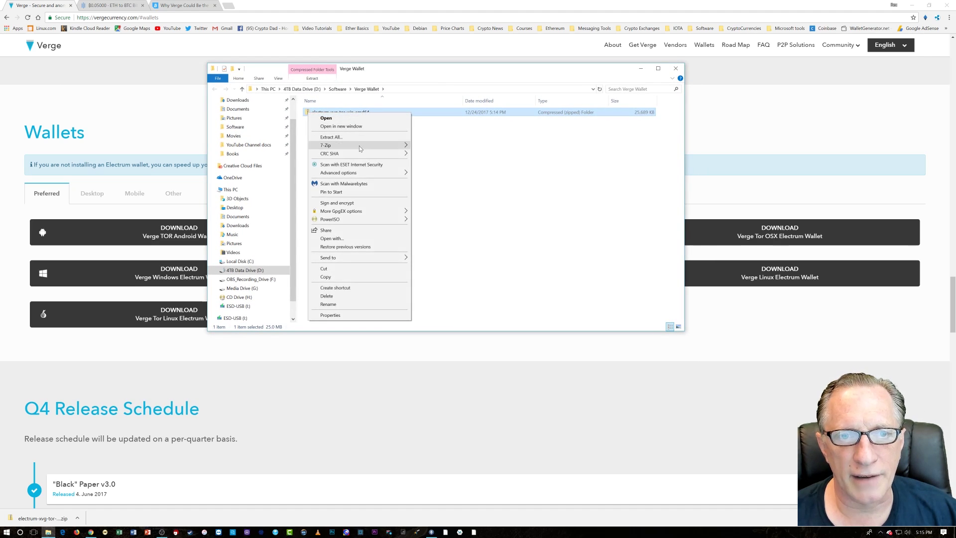
pyautogui.moveTo(360, 148)
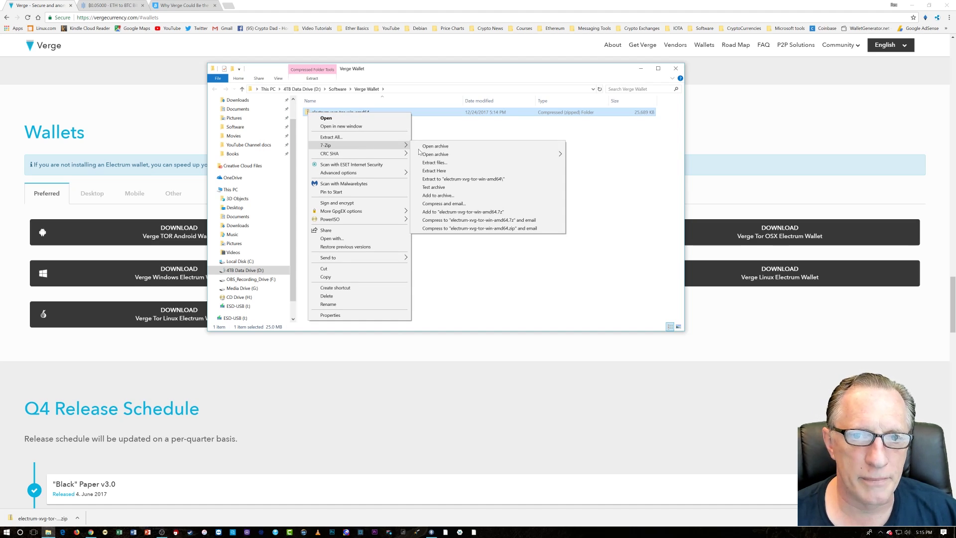
pyautogui.click(484, 179)
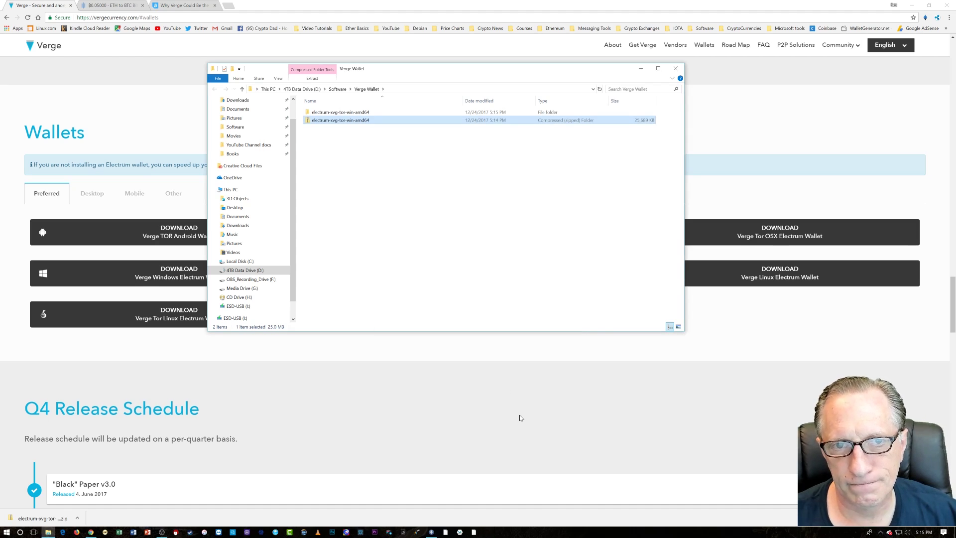
# Open the extracted electrum-xvg-tor-win-amd64 folder and get Tor Browser running beside it
pyautogui.doubleClick(357, 116)
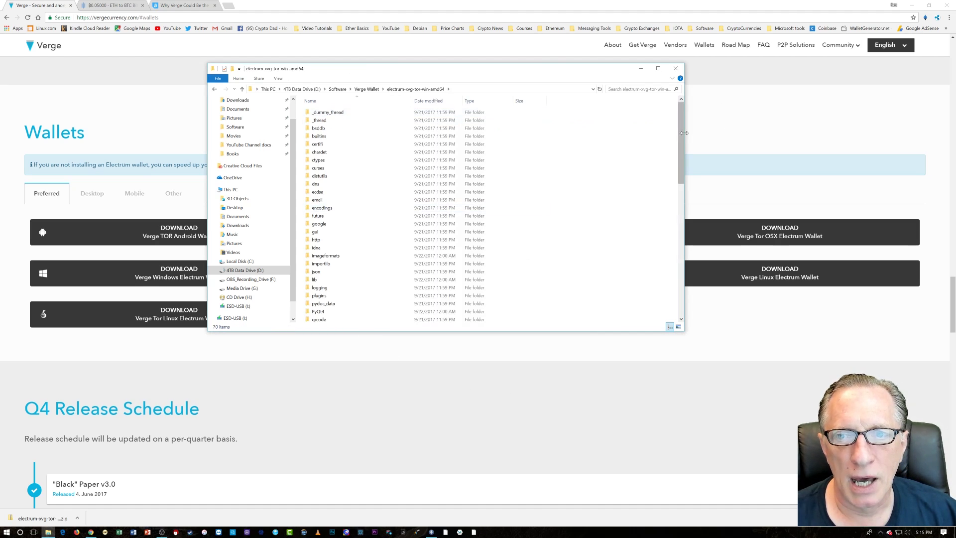
pyautogui.moveTo(681, 137); pyautogui.dragTo(681, 234)
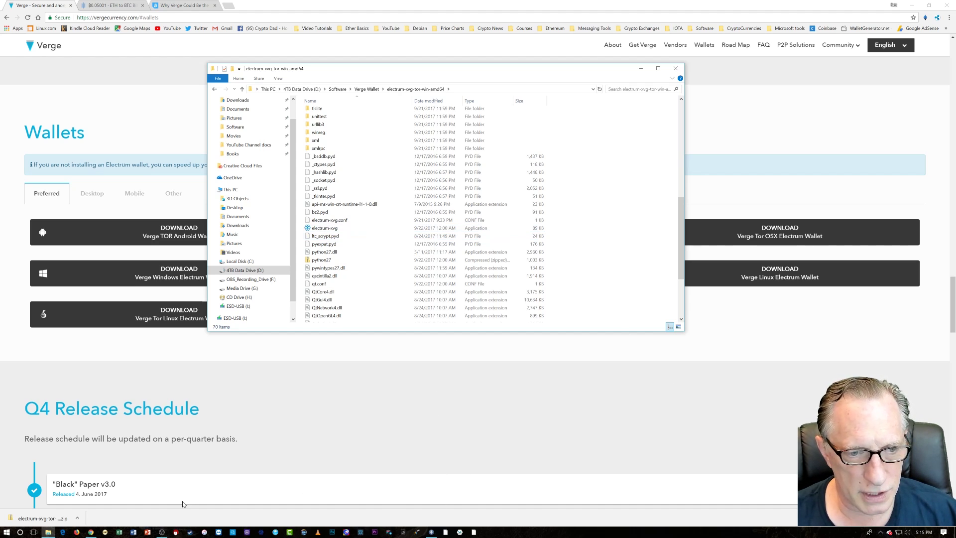
pyautogui.click(446, 532)
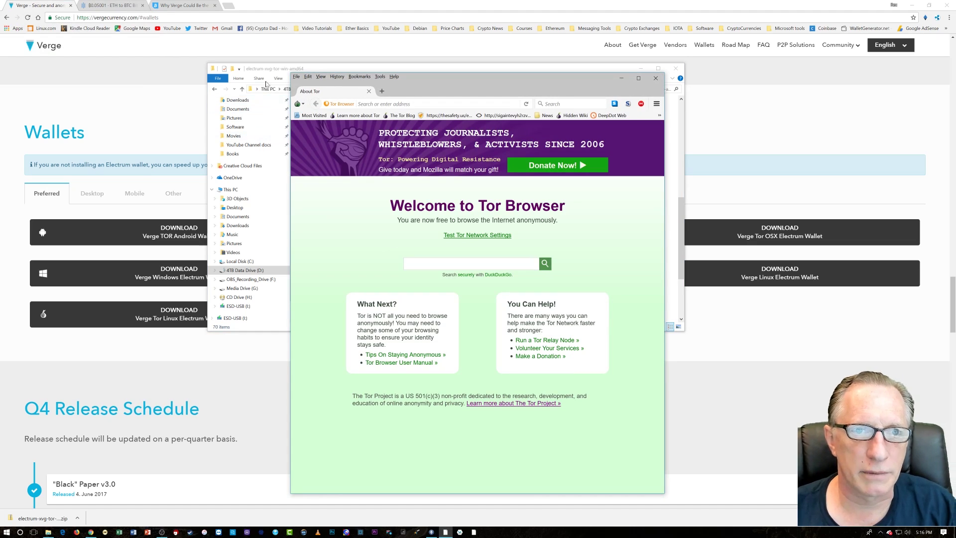
pyautogui.click(282, 71)
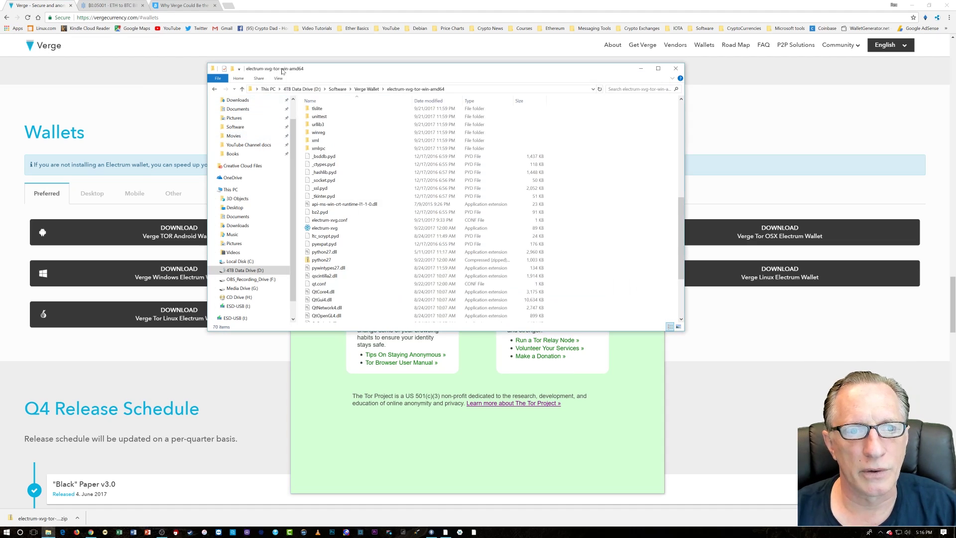
# Create a new standard Electrum-XVG wallet and confirm its seed by pasting it back
pyautogui.click(324, 228)
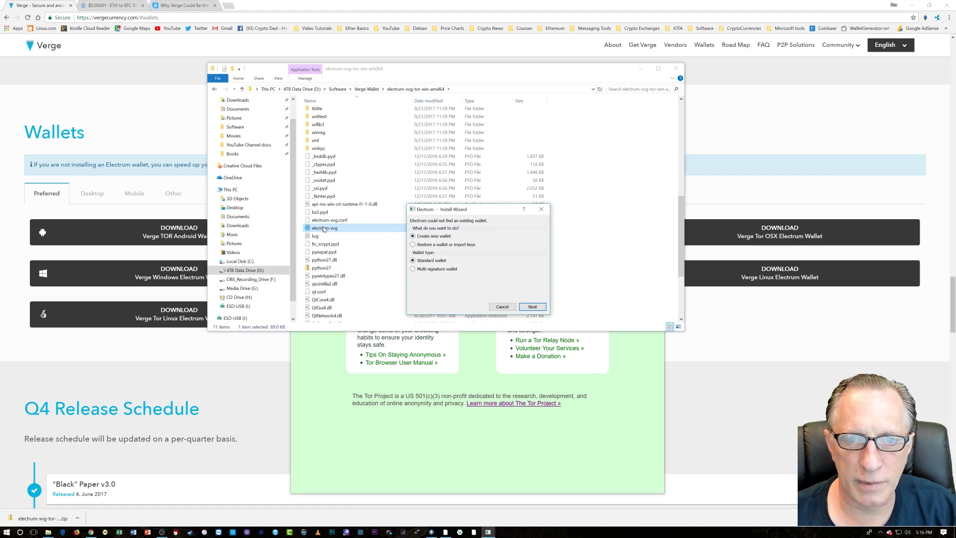
pyautogui.click(531, 307)
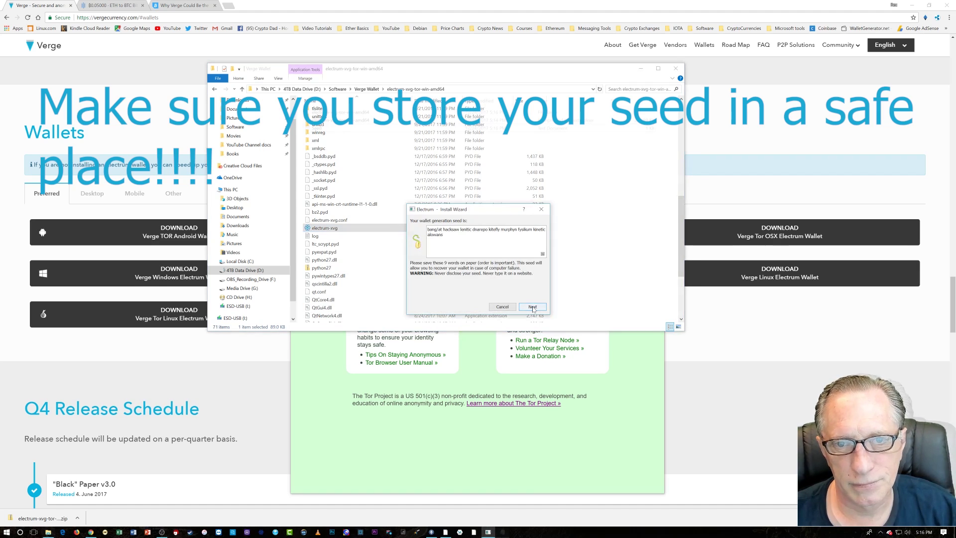
pyautogui.click(533, 307)
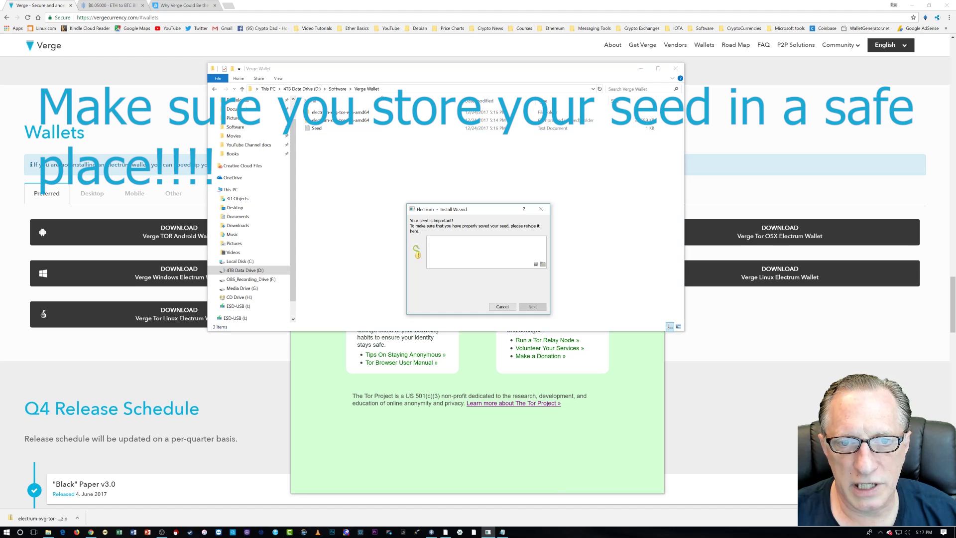
pyautogui.rightClick(431, 241)
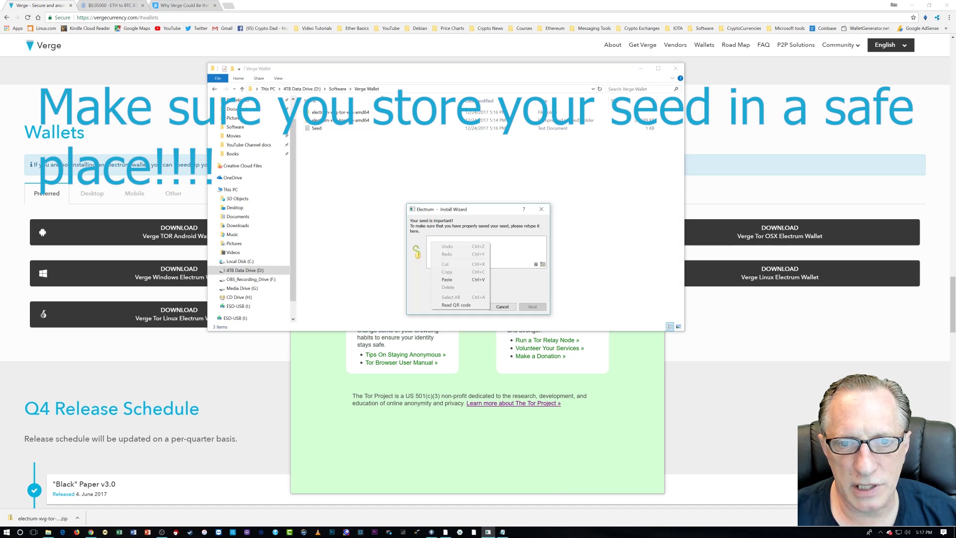
pyautogui.click(454, 287)
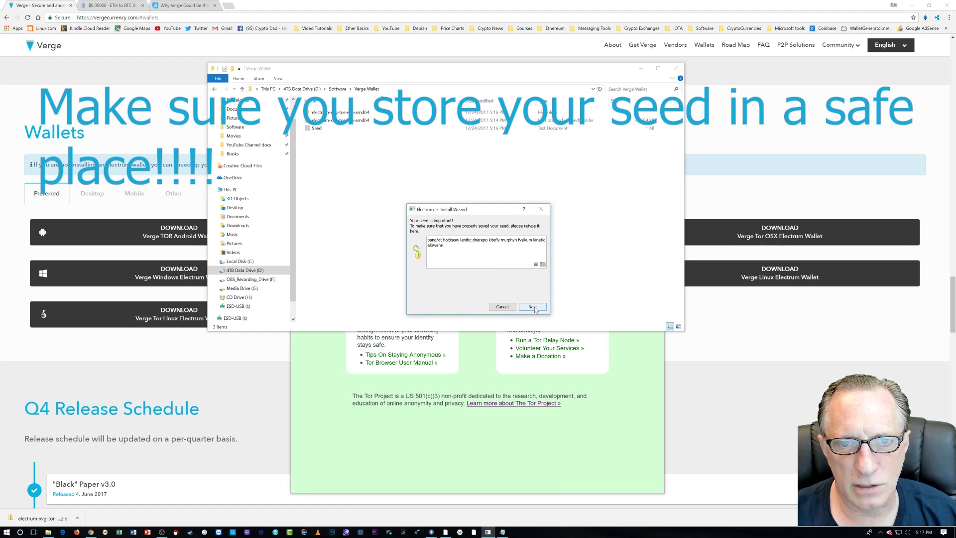
pyautogui.click(537, 310)
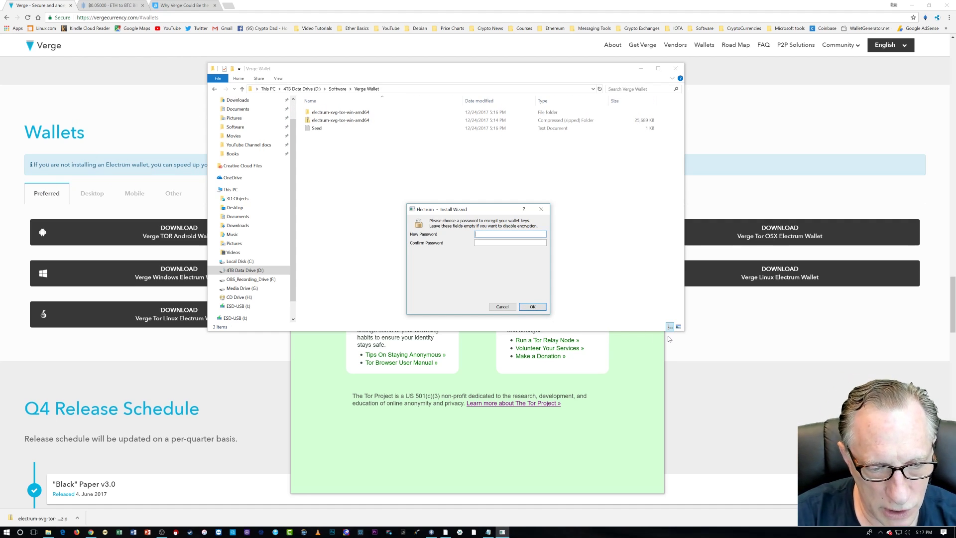
# Set the wallet encryption password and dismiss the offline warning
pyautogui.write('a')
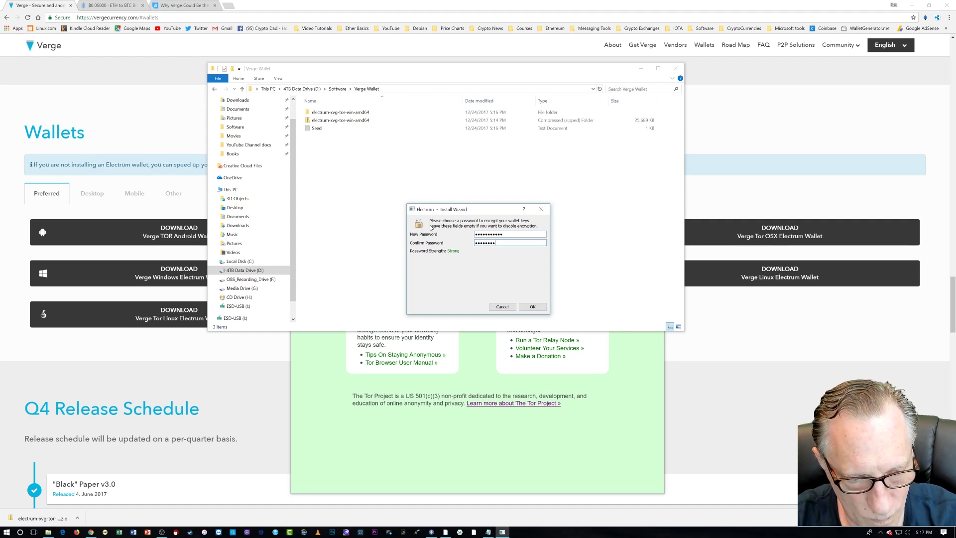
pyautogui.press('Tab')
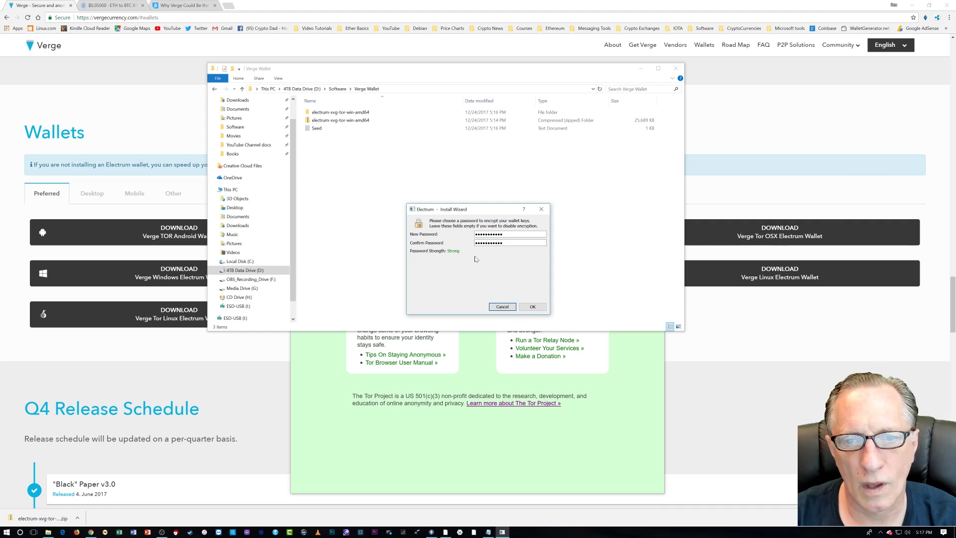
pyautogui.click(533, 307)
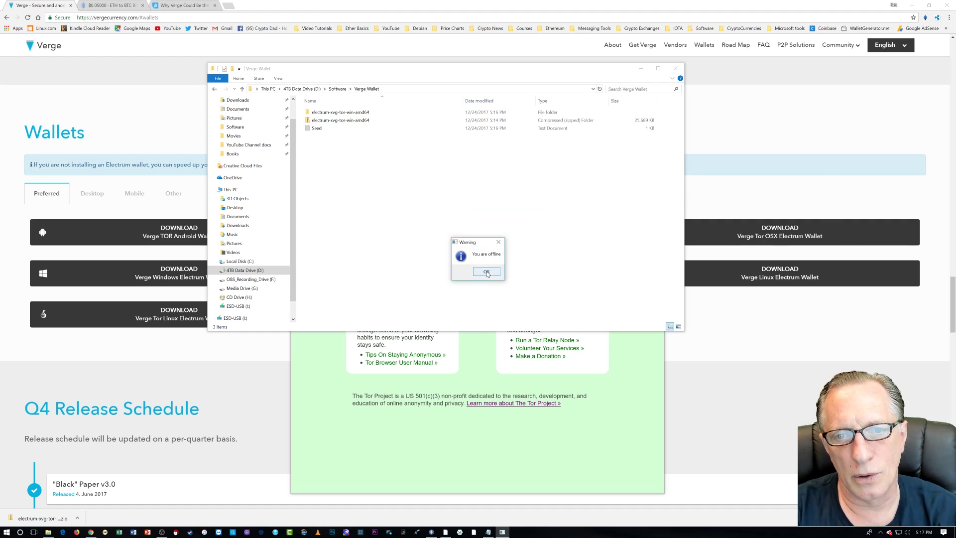
pyautogui.click(487, 272)
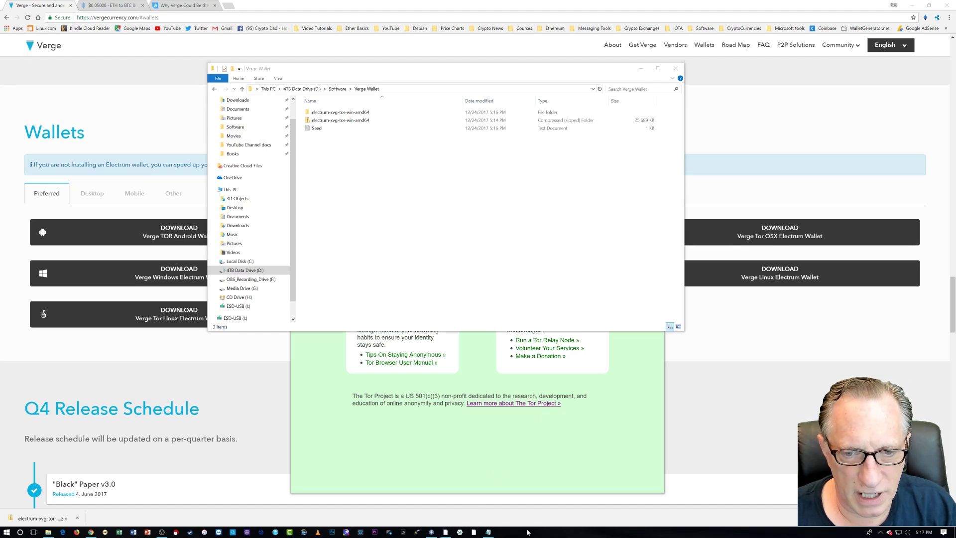
# Minimize the folder window, Chrome and Tor Browser, then restore the Verge Wallet folder
pyautogui.click(641, 70)
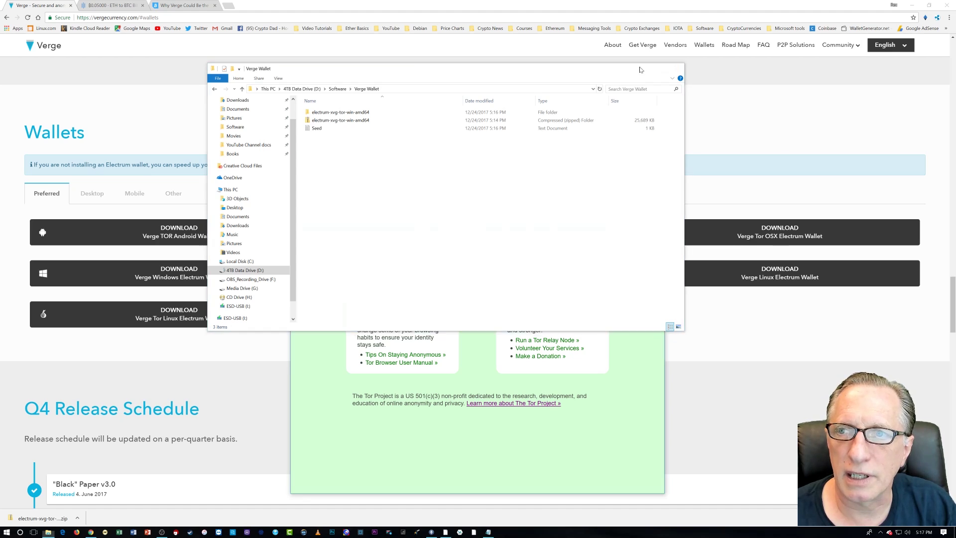
pyautogui.click(641, 70)
pyautogui.click(912, 5)
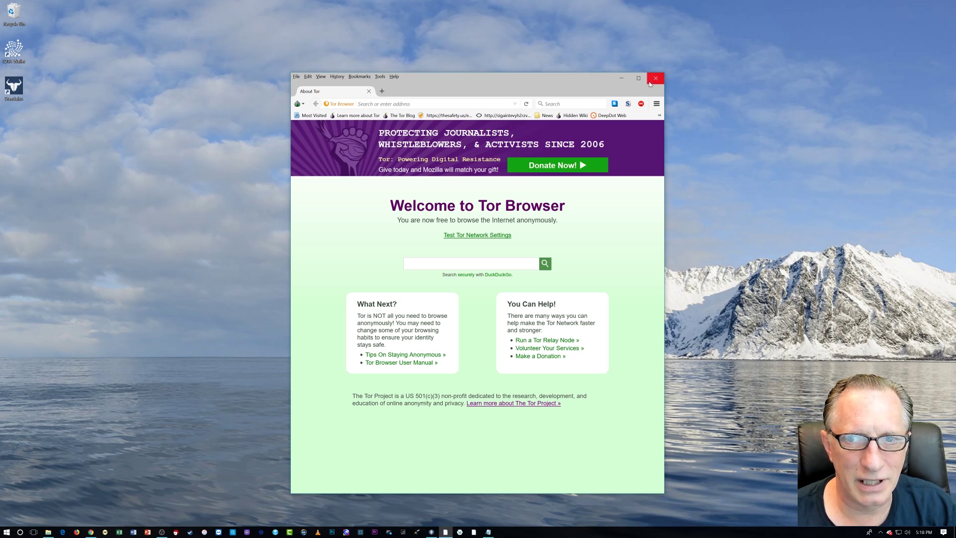
pyautogui.click(621, 78)
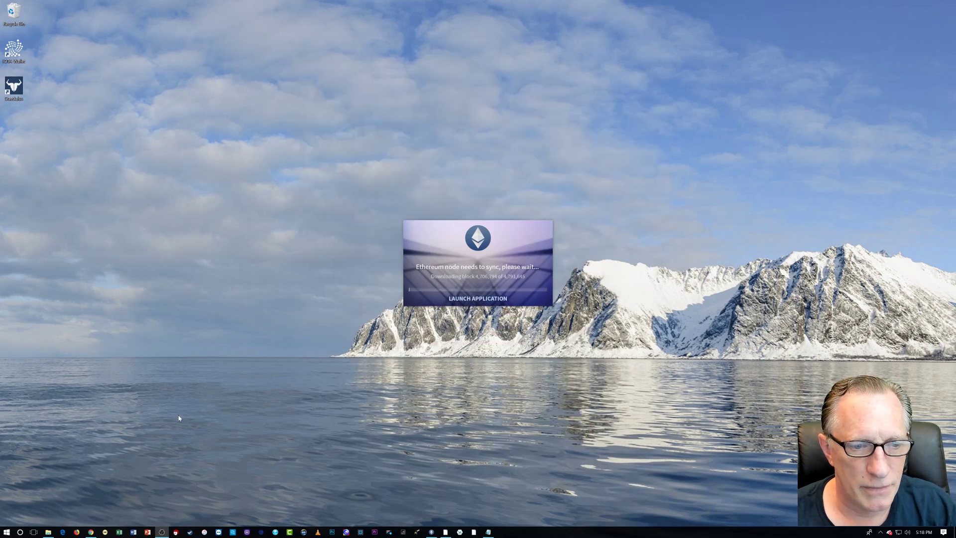
pyautogui.click(48, 532)
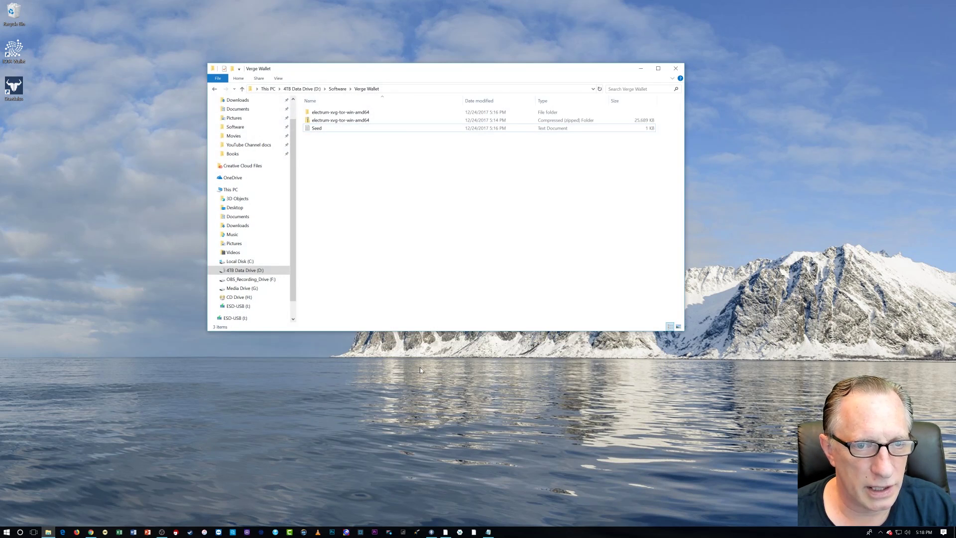
# Launch electrum-xvg.exe from the electrum-xvg-tor-win-amd64 folder
pyautogui.doubleClick(386, 114)
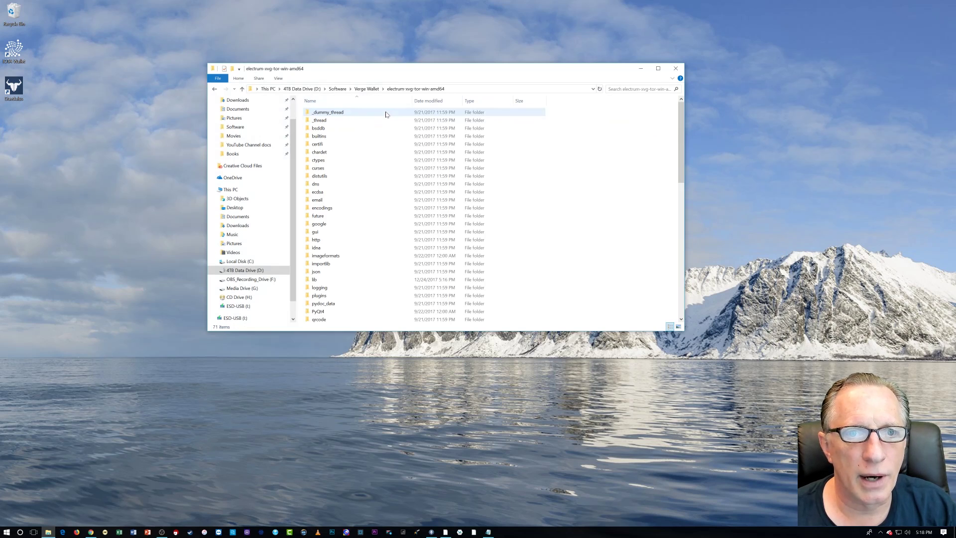
pyautogui.moveTo(683, 156); pyautogui.dragTo(677, 286)
pyautogui.doubleClick(334, 128)
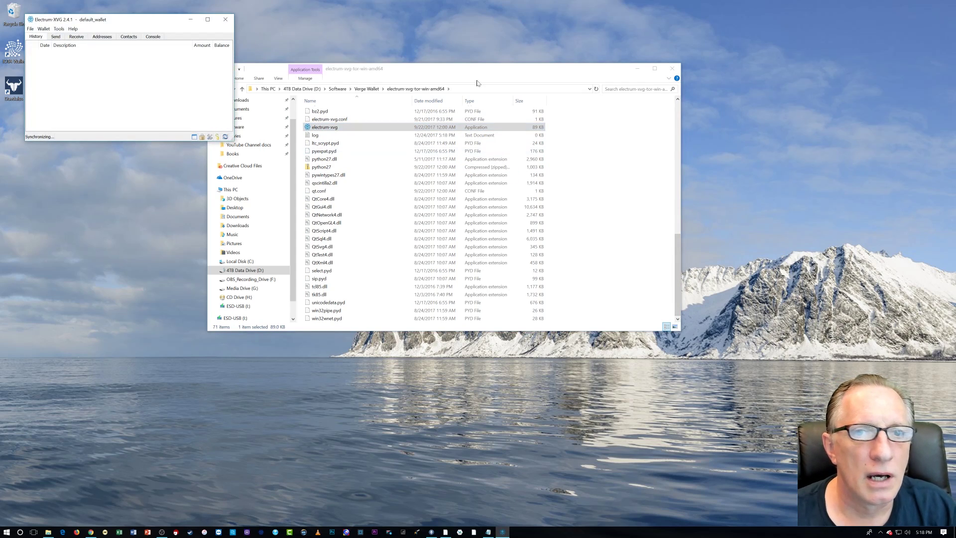
# Minimize File Explorer and centre the syncing default_wallet window on the desktop
pyautogui.click(638, 68)
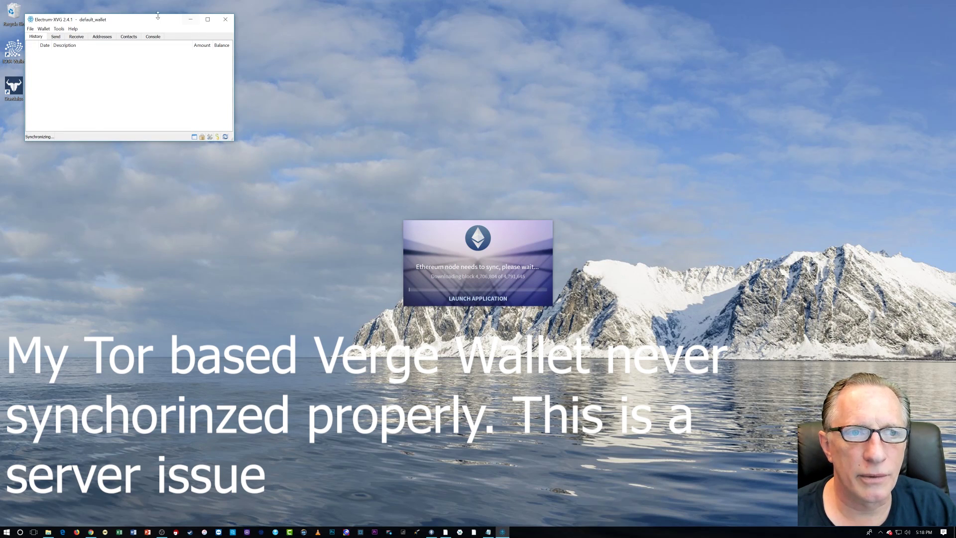
pyautogui.moveTo(141, 22); pyautogui.dragTo(487, 204)
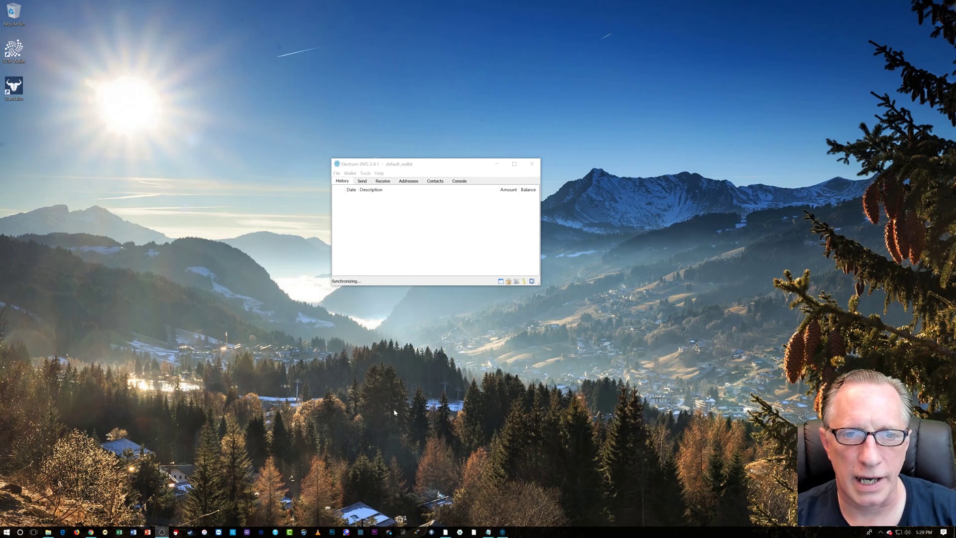
pyautogui.moveTo(429, 168); pyautogui.dragTo(448, 166)
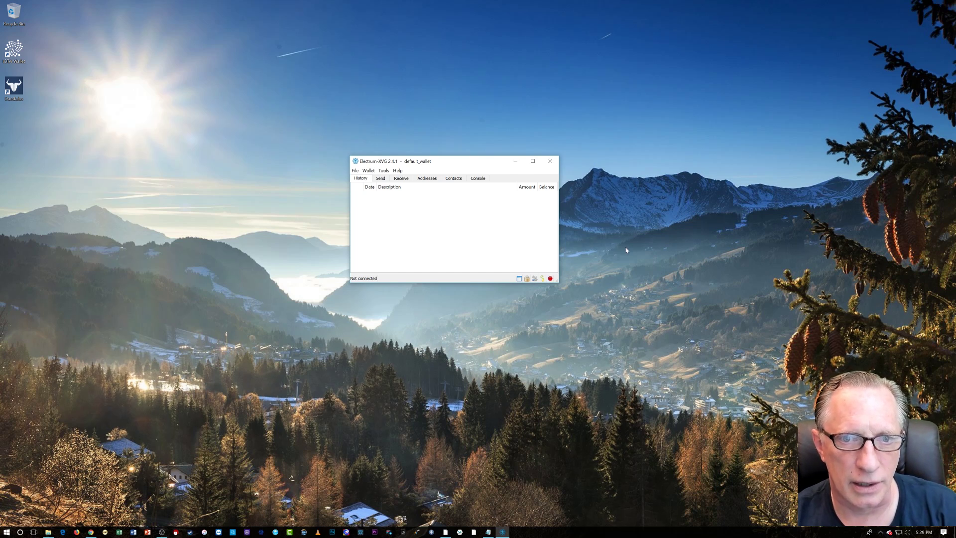
pyautogui.moveTo(454, 162); pyautogui.dragTo(333, 175)
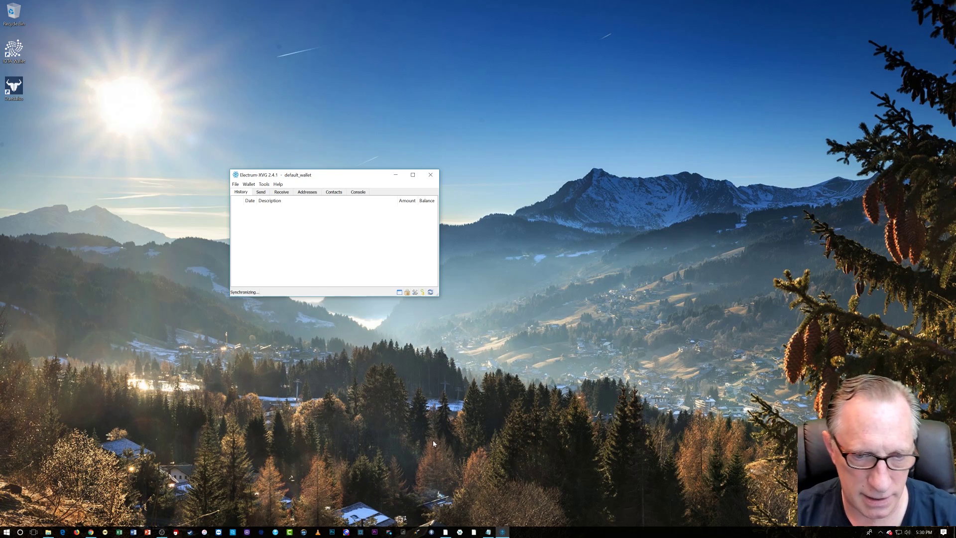
# Open Bittrex from the Crypto Exchanges bookmarks in a new tab, log in, and view Wallets
pyautogui.click(92, 531)
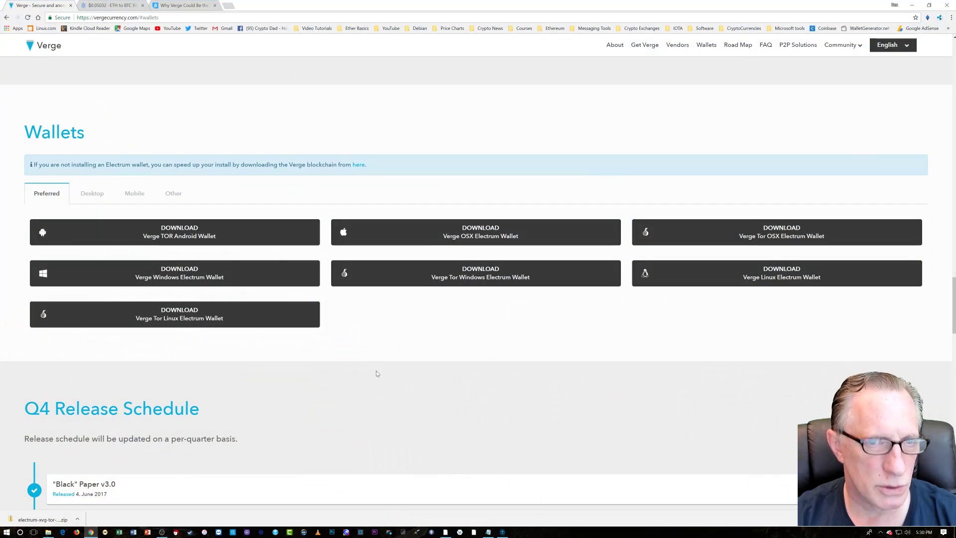
pyautogui.click(227, 6)
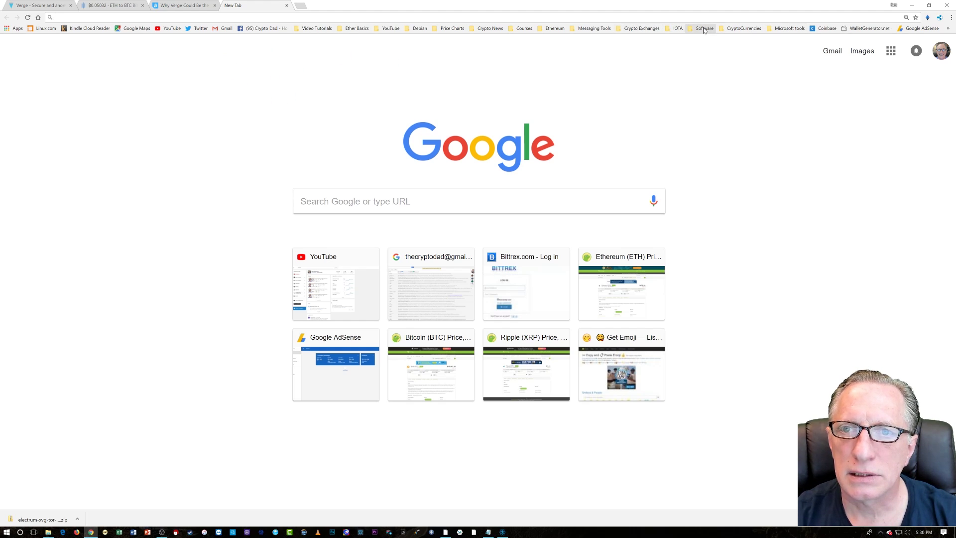
pyautogui.click(644, 29)
pyautogui.click(666, 56)
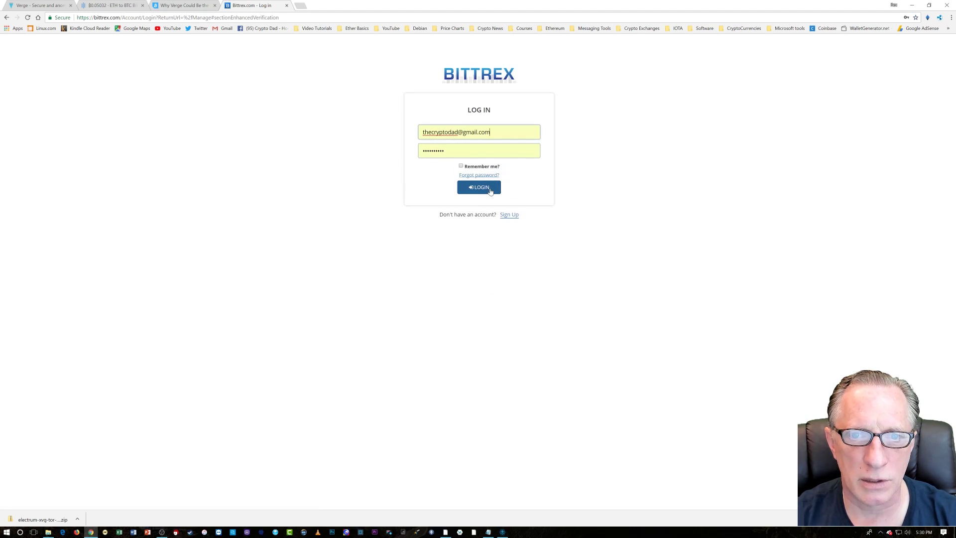
pyautogui.click(491, 188)
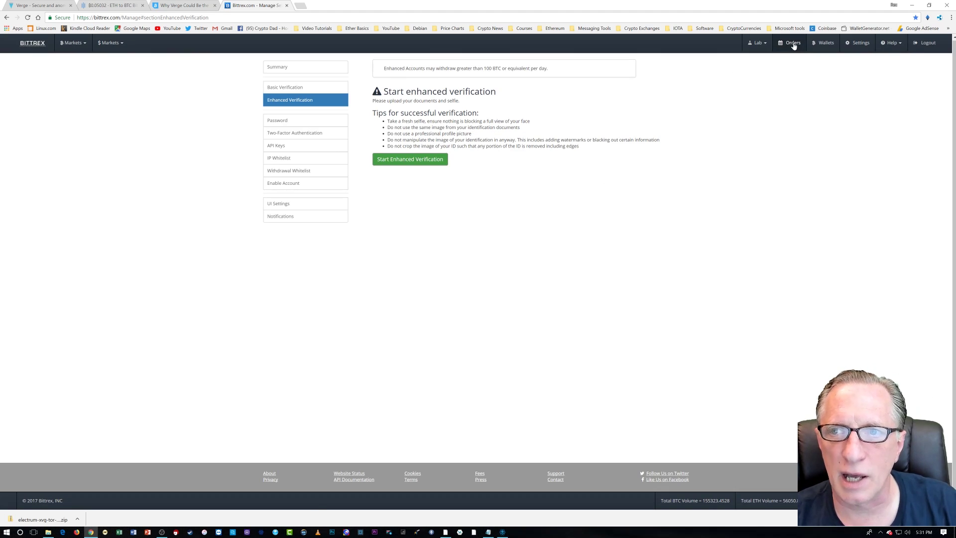
pyautogui.click(825, 47)
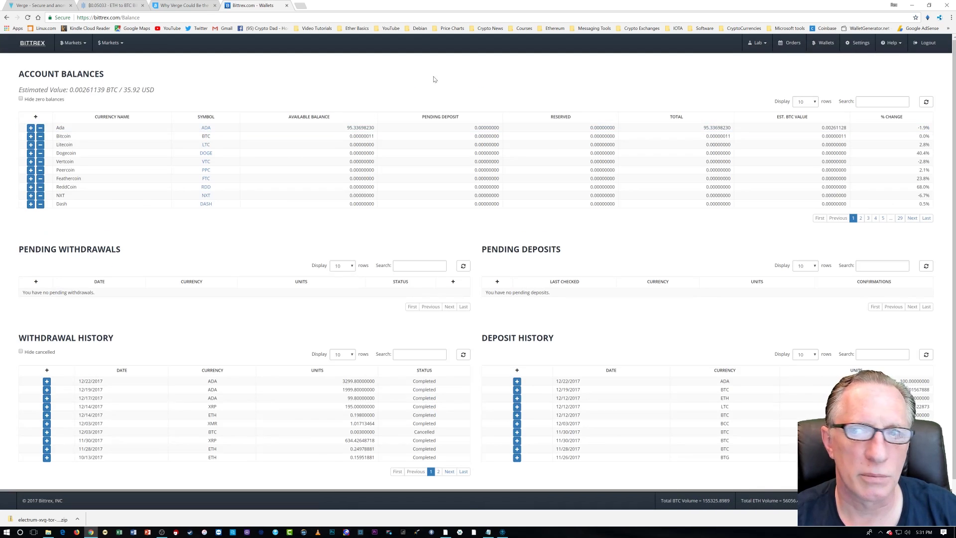
# Filter Bittrex account balances by 'verg' and check the Verge row's 0.00000000 balance
pyautogui.click(867, 102)
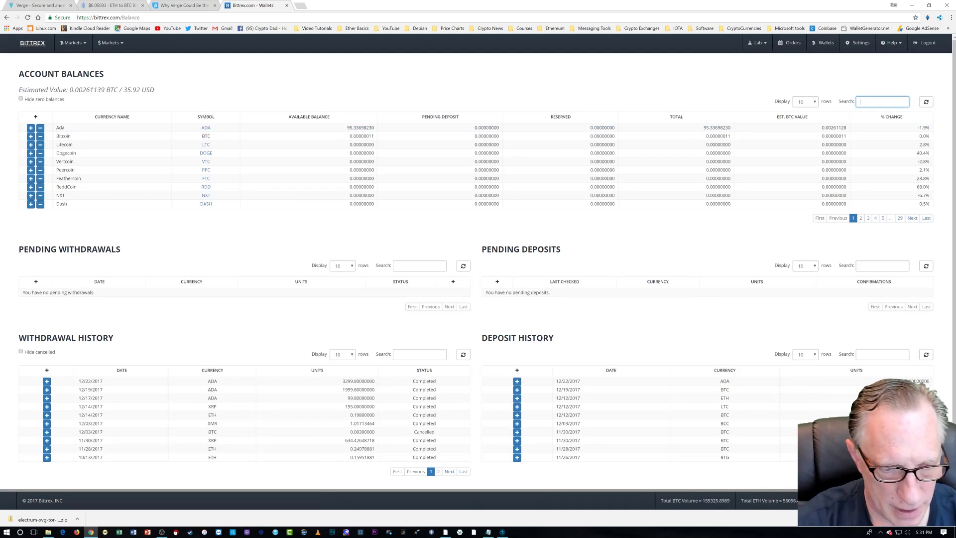
pyautogui.write('vgx')
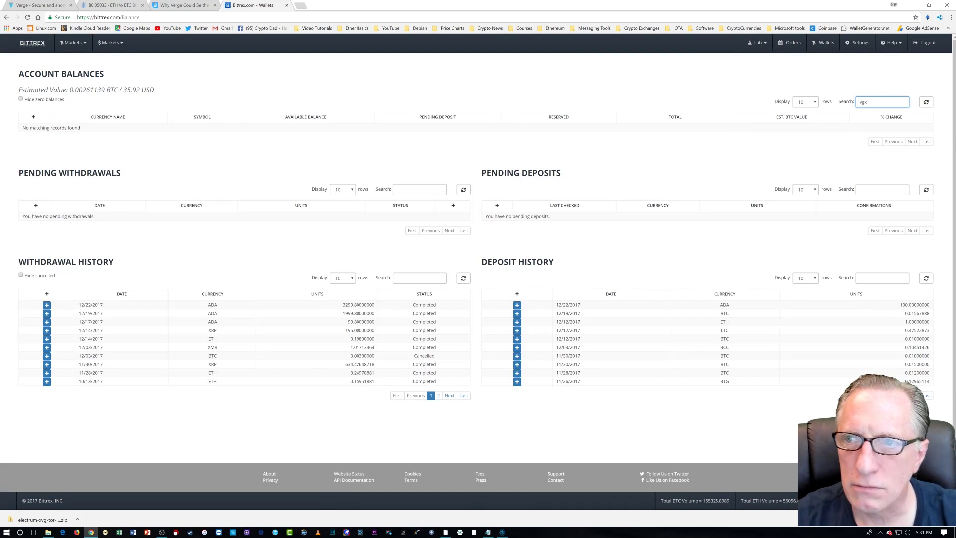
pyautogui.doubleClick(858, 102)
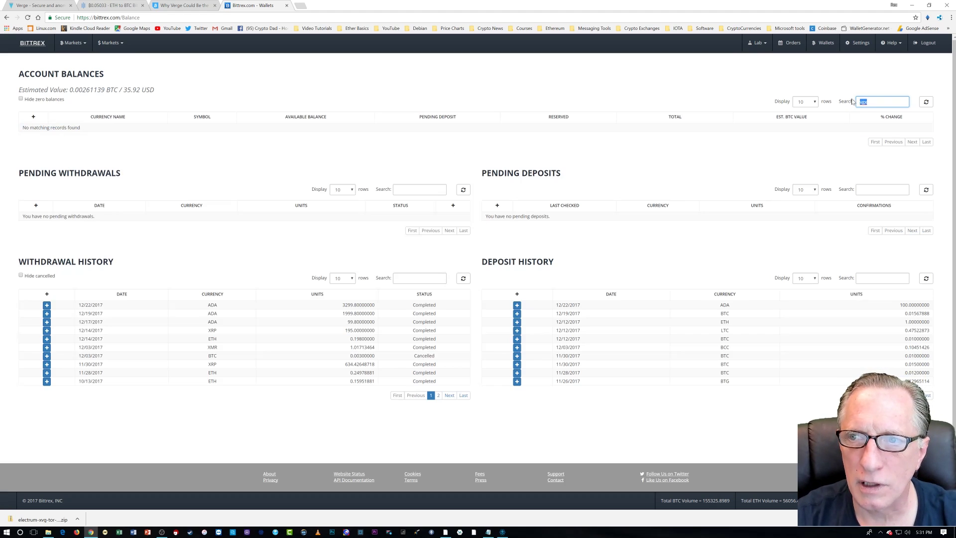
pyautogui.write('verg')
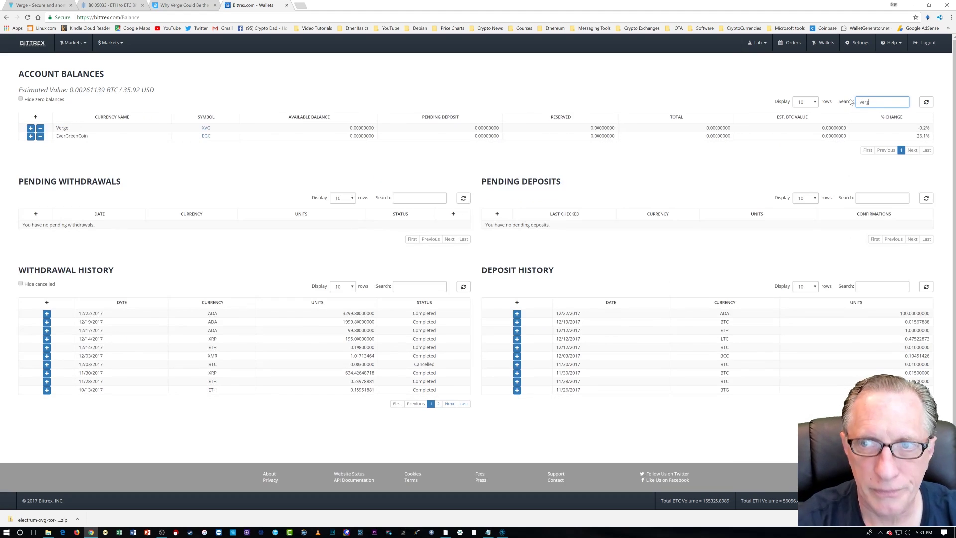
pyautogui.click(207, 129)
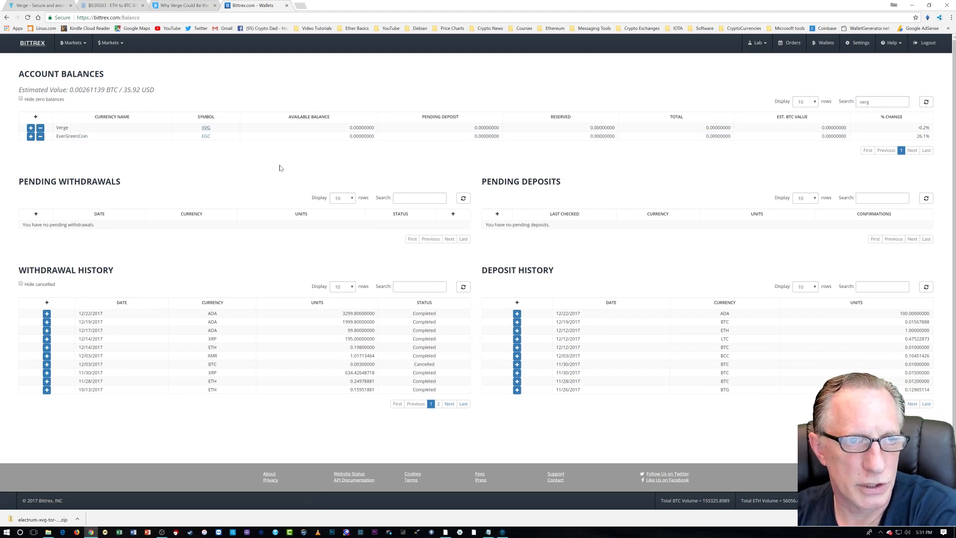
pyautogui.click(64, 127)
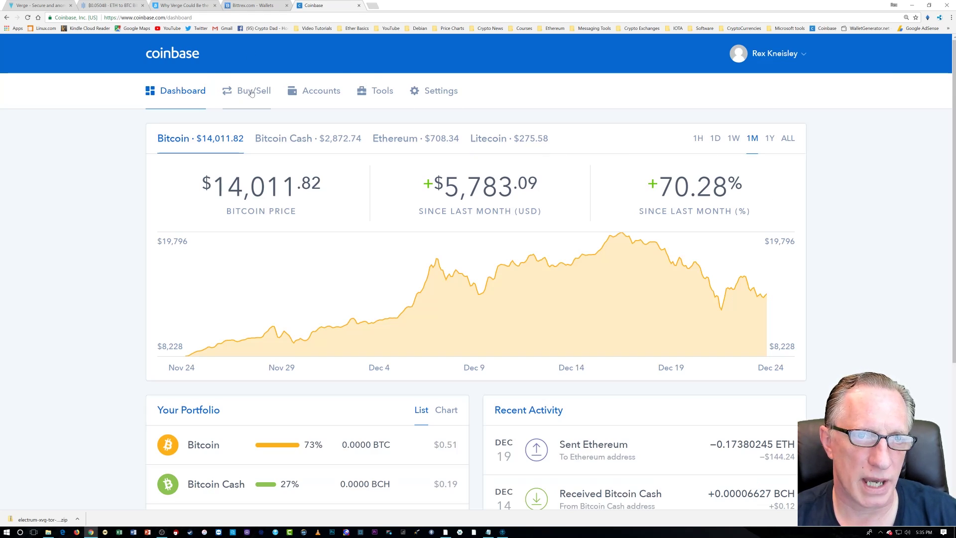
# Buy $100 of Bitcoin on Coinbase, paying with the debit card
pyautogui.click(251, 94)
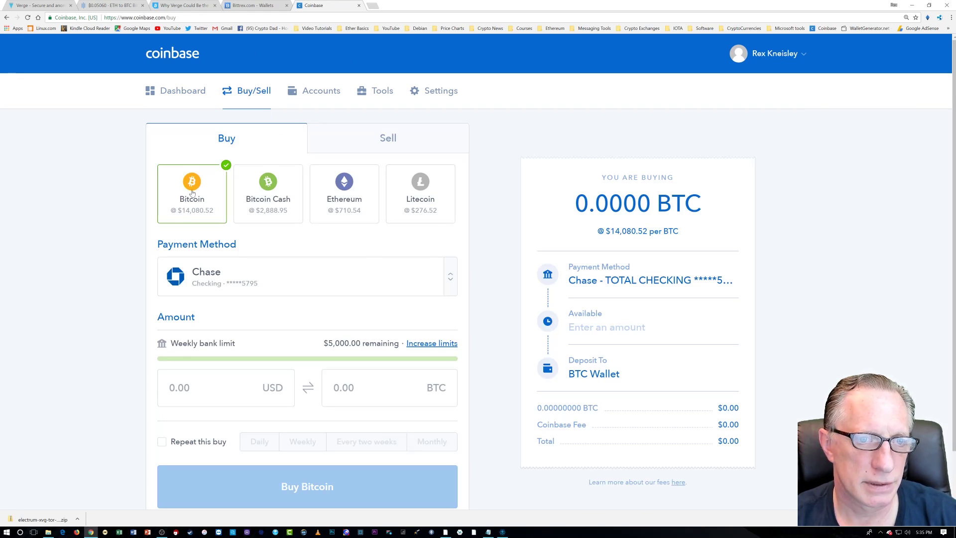
pyautogui.click(449, 281)
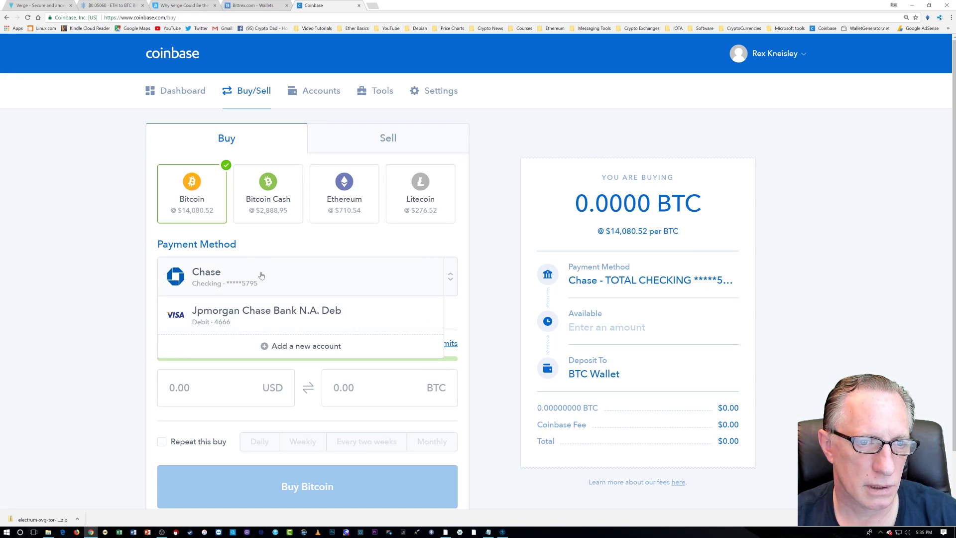
pyautogui.click(216, 316)
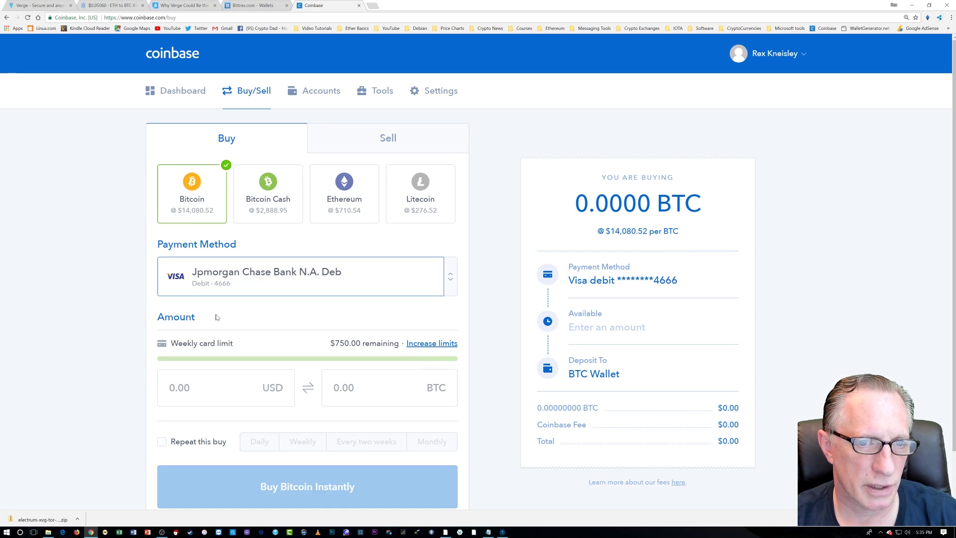
pyautogui.scroll(-1, 280, 328)
pyautogui.click(279, 329)
pyautogui.write('100')
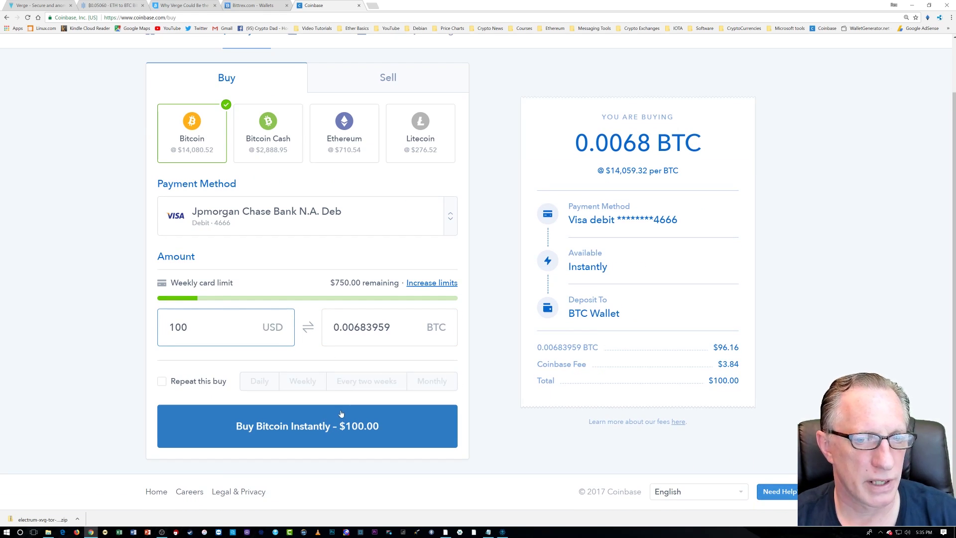
pyautogui.click(318, 426)
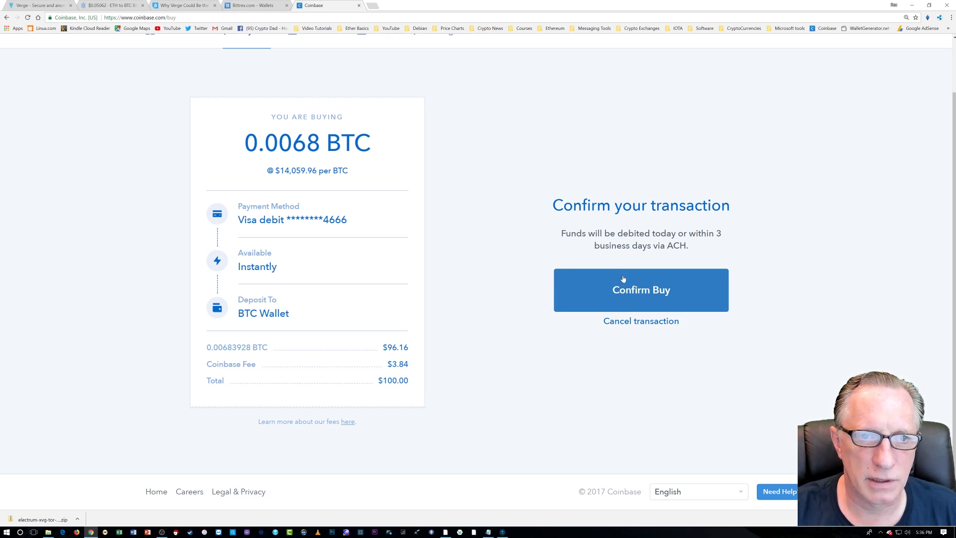
pyautogui.click(643, 293)
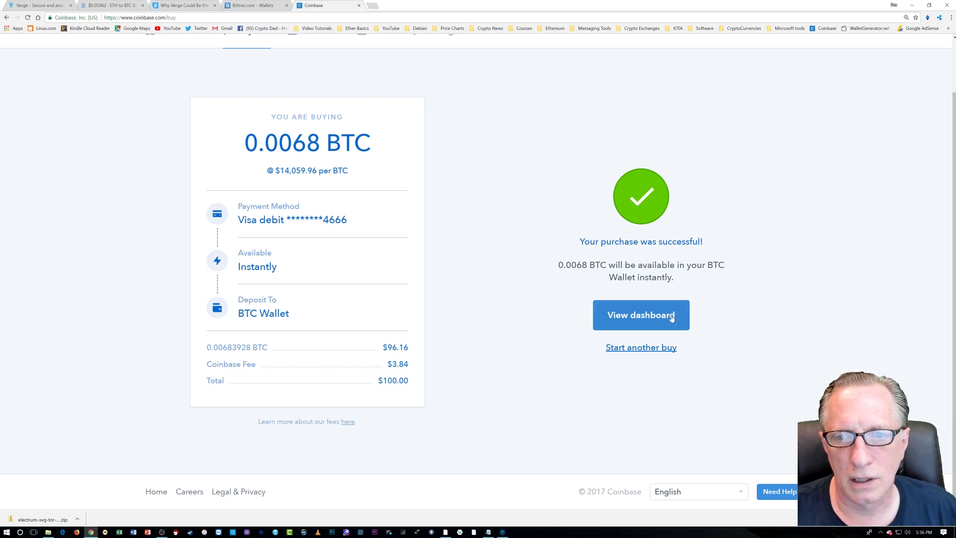
# Review the new 0.0068 BTC holding on the Coinbase account overview
pyautogui.click(656, 317)
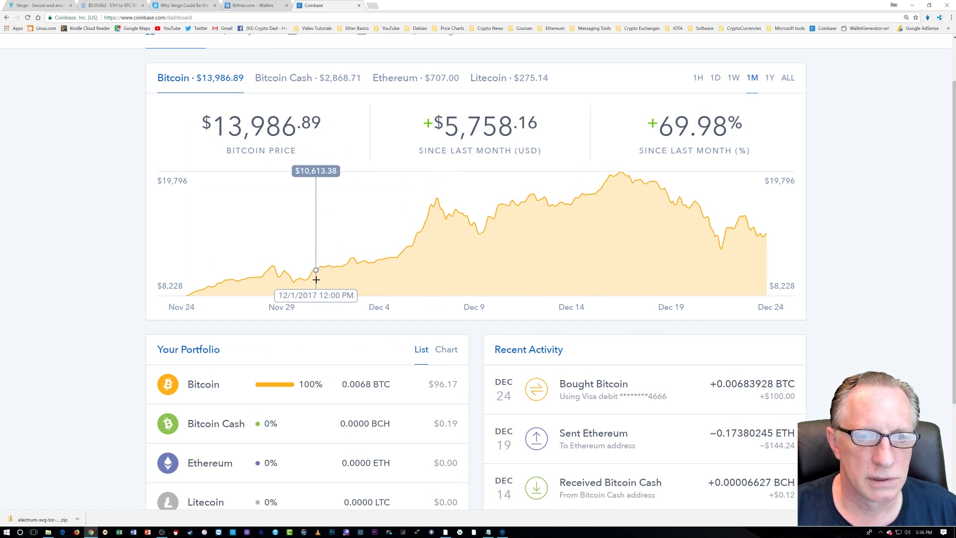
pyautogui.scroll(-1, 349, 302)
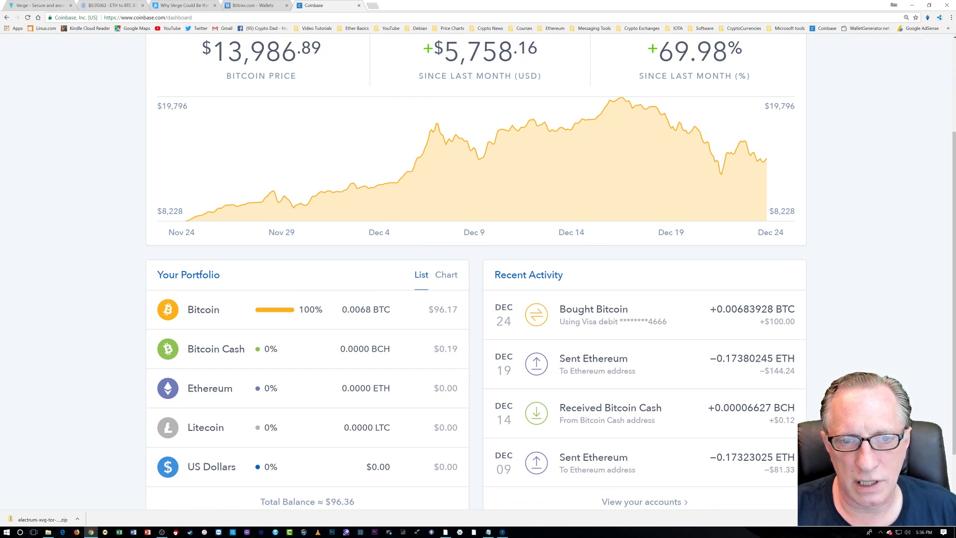
pyautogui.scroll(2, 312, 334)
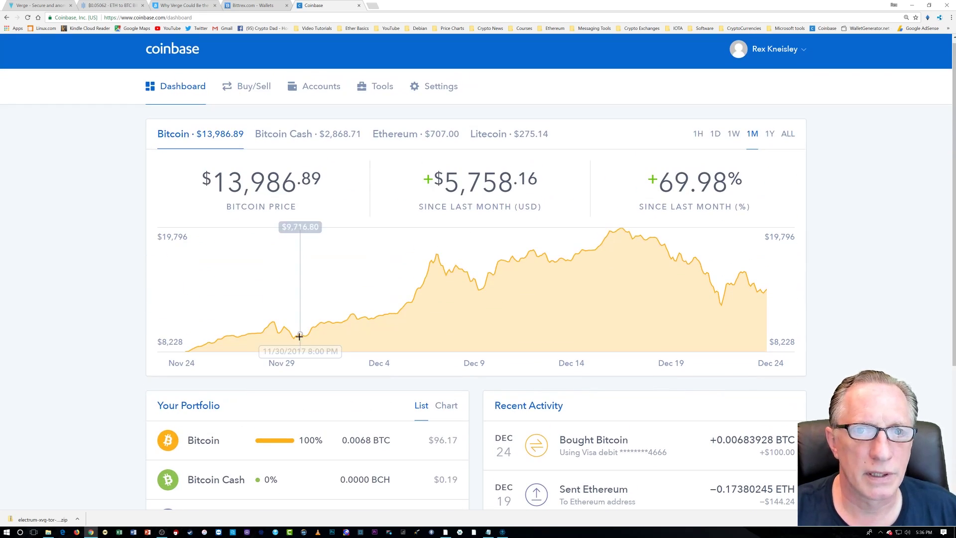
pyautogui.click(252, 90)
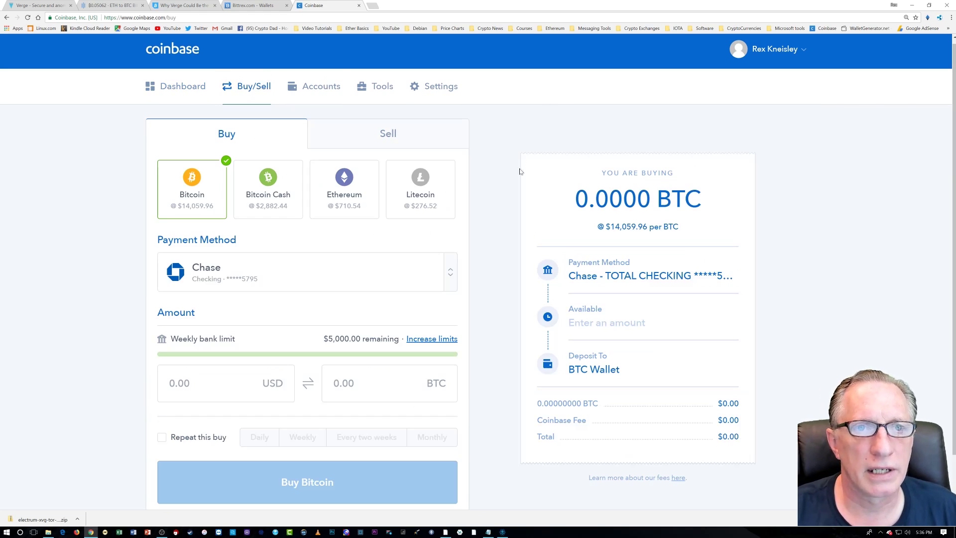
# Deposit 0.00687587 BTC from the Coinbase BTC Wallet into the GDAX account
pyautogui.click(112, 5)
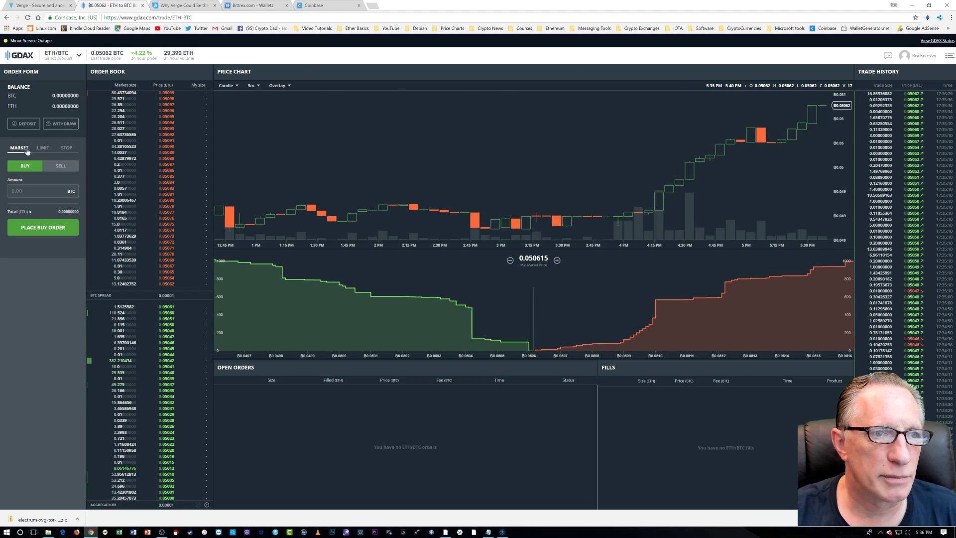
pyautogui.click(23, 126)
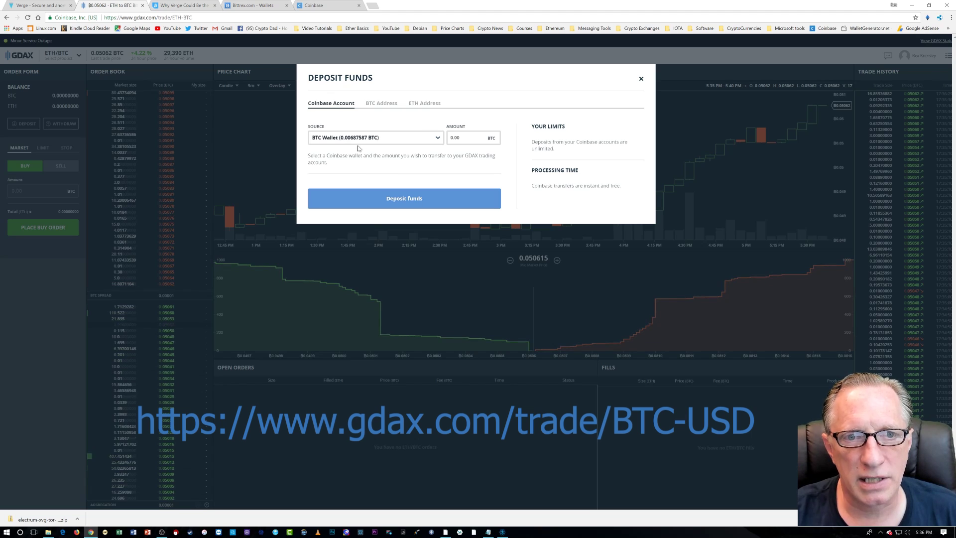
pyautogui.click(412, 201)
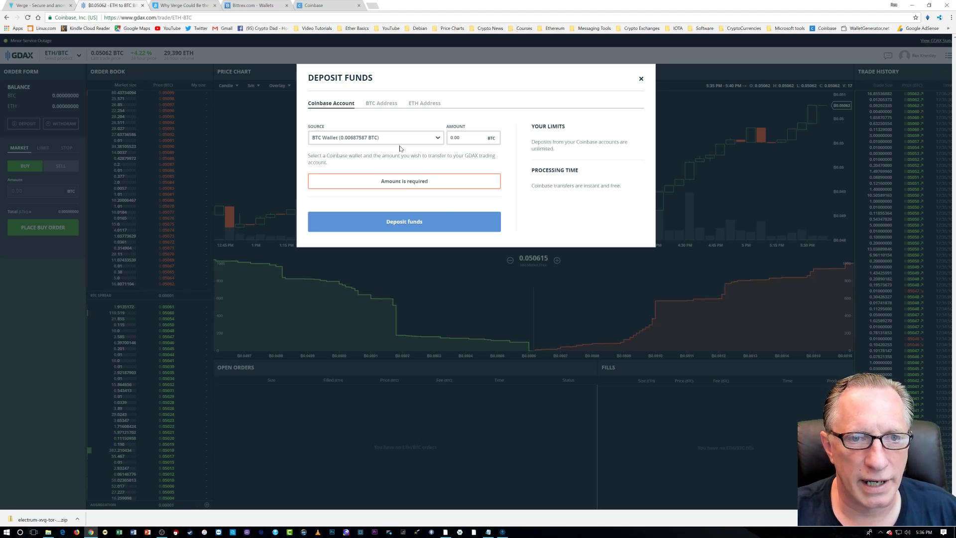
pyautogui.click(437, 138)
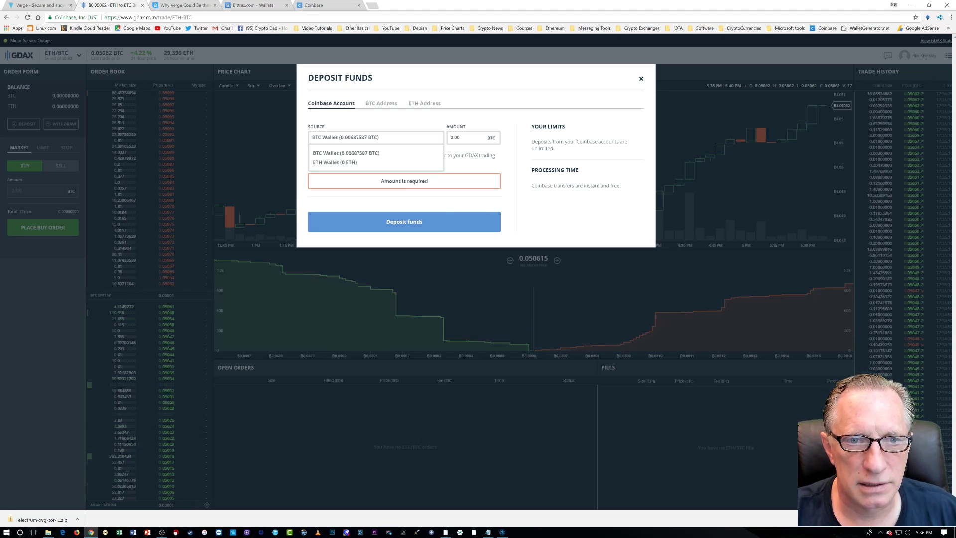
pyautogui.click(380, 154)
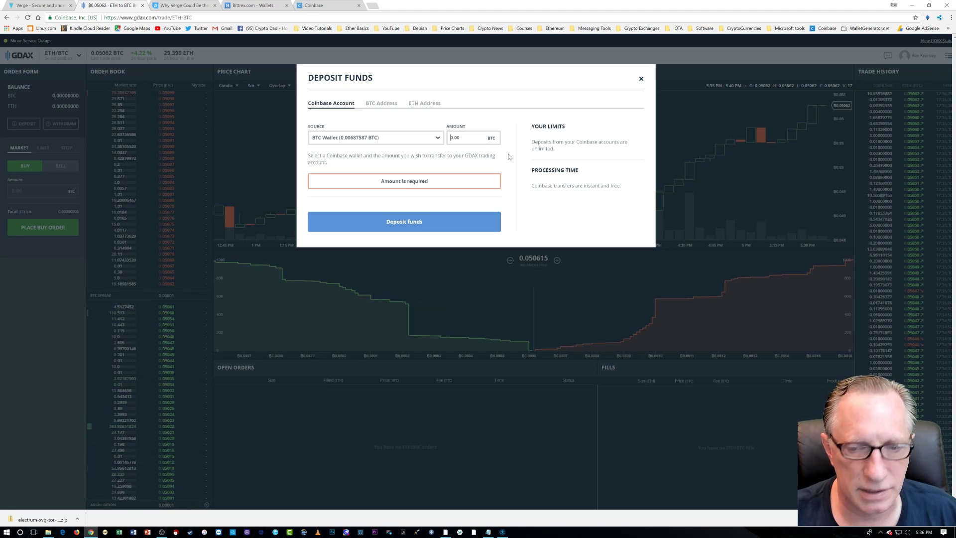
pyautogui.write('.')
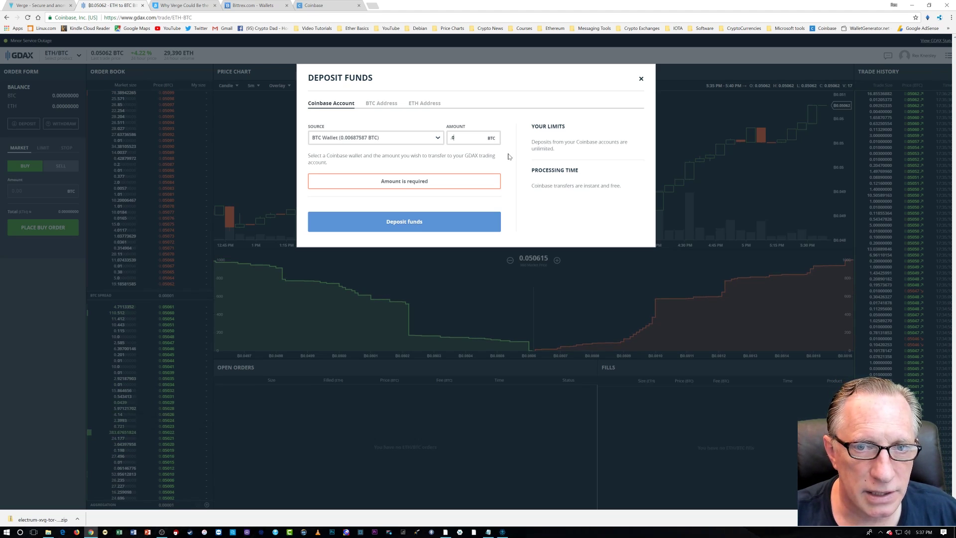
pyautogui.write('0068')
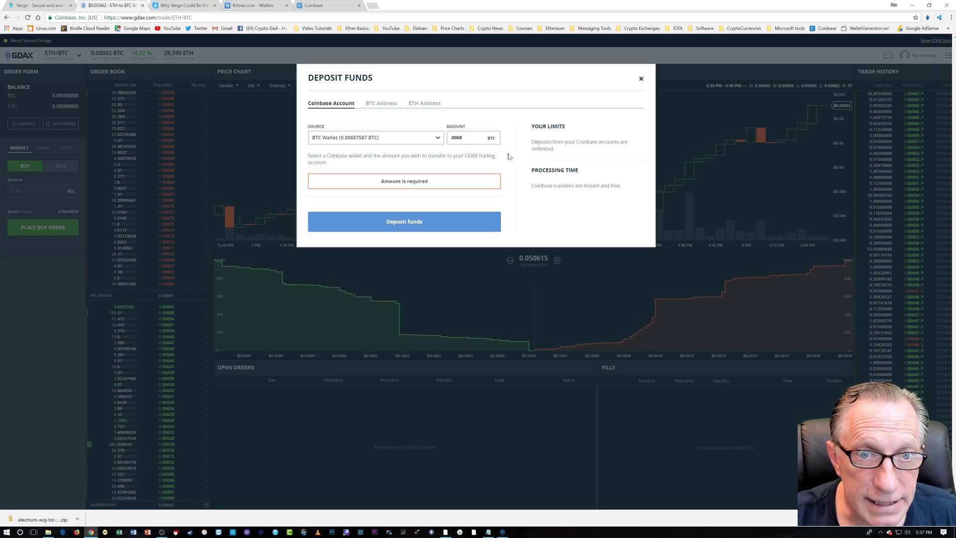
pyautogui.write('7587')
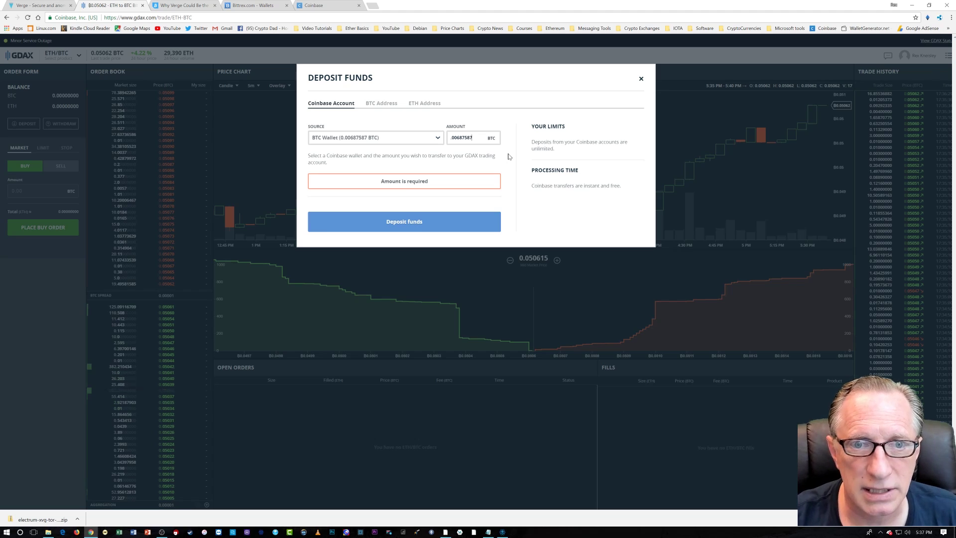
pyautogui.click(419, 221)
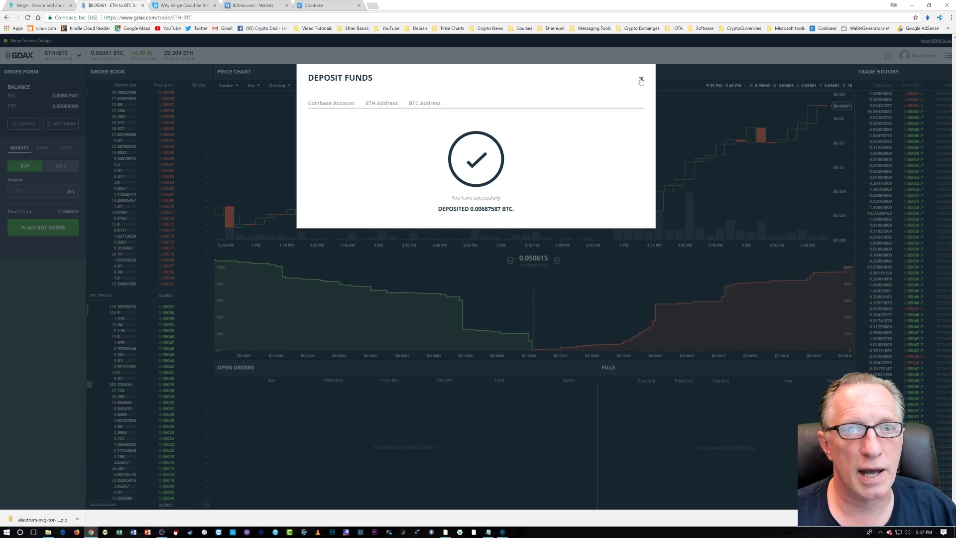
# Close the deposit confirmation and browse the available pairs in the ETH/BTC selector
pyautogui.click(641, 81)
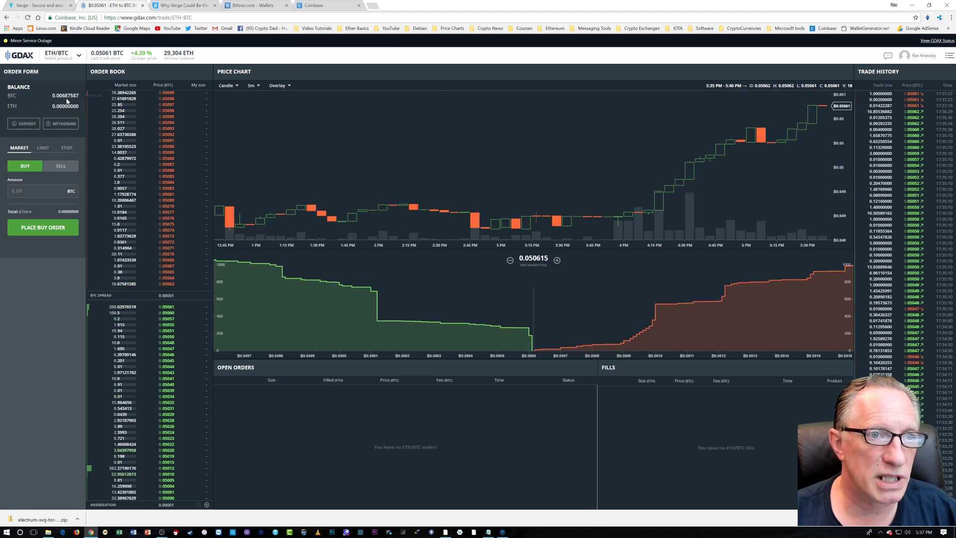
pyautogui.click(50, 59)
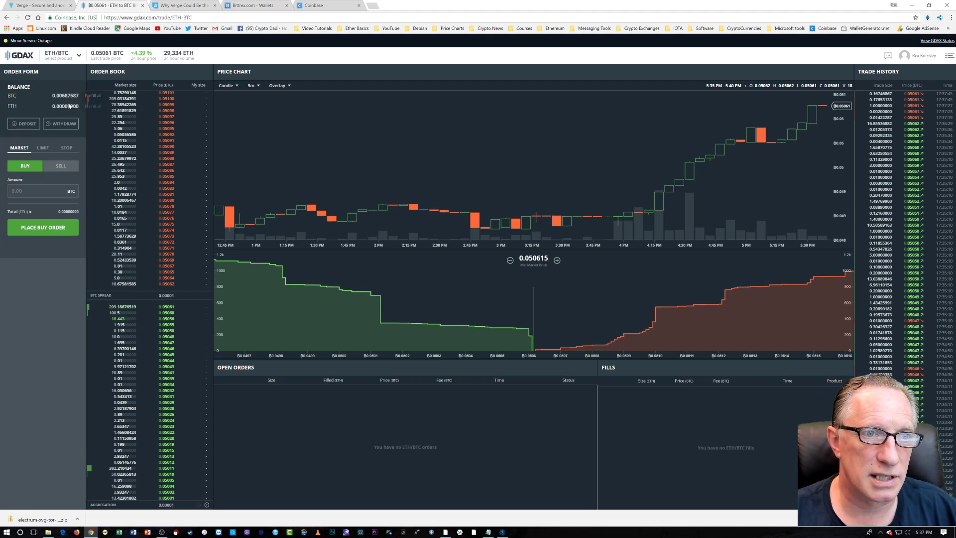
# Copy the Bitcoin deposit address from Bittrex's Wallets page, then open GDAX's Withdraw Funds dialog
pyautogui.click(250, 6)
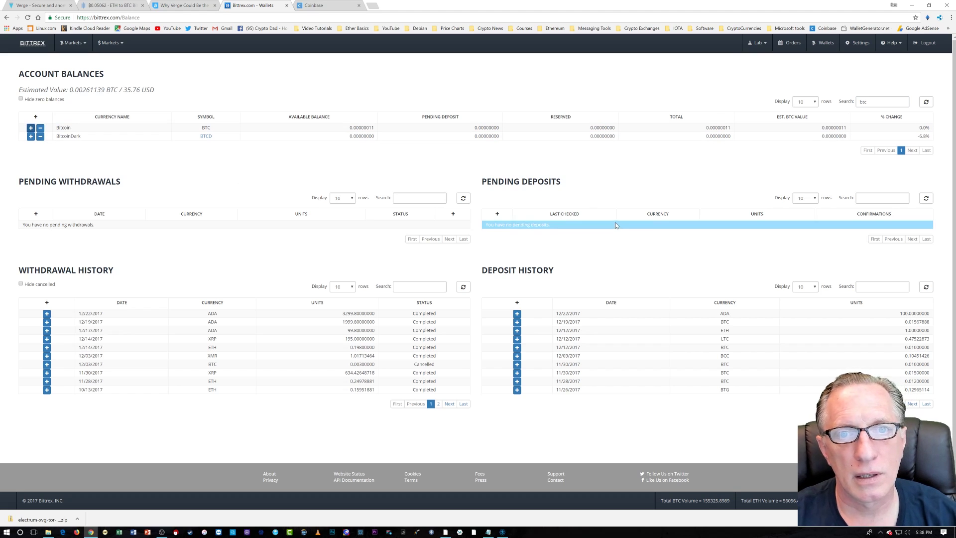
pyautogui.click(30, 128)
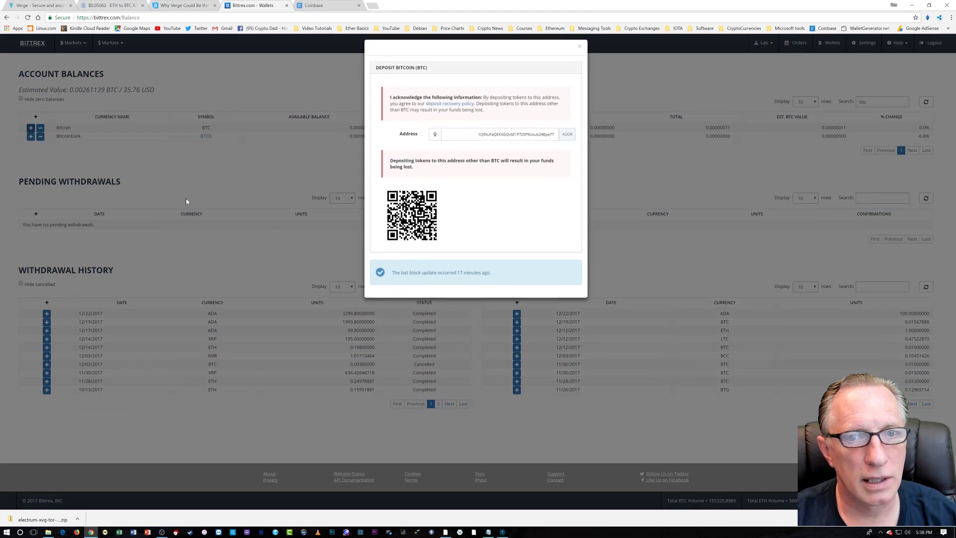
pyautogui.click(514, 145)
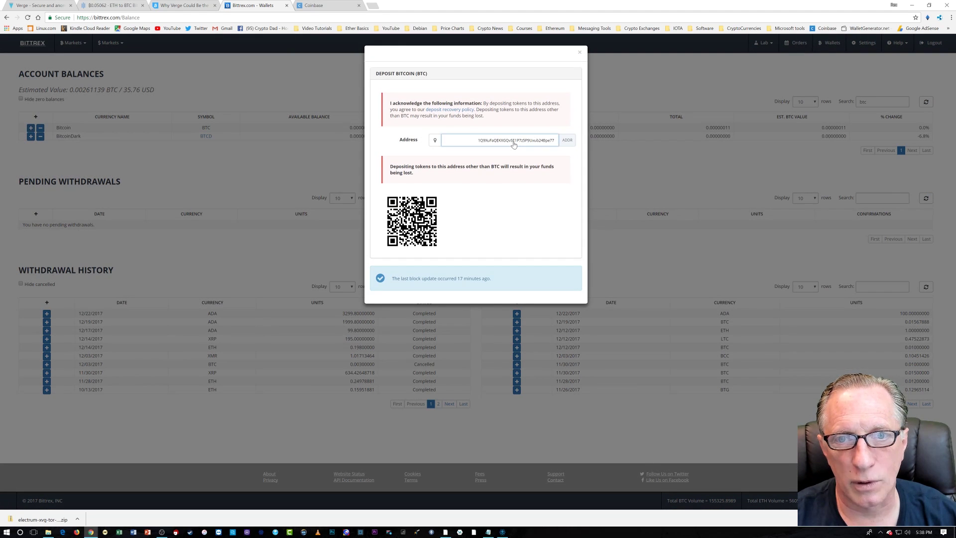
pyautogui.doubleClick(498, 145)
pyautogui.rightClick(499, 142)
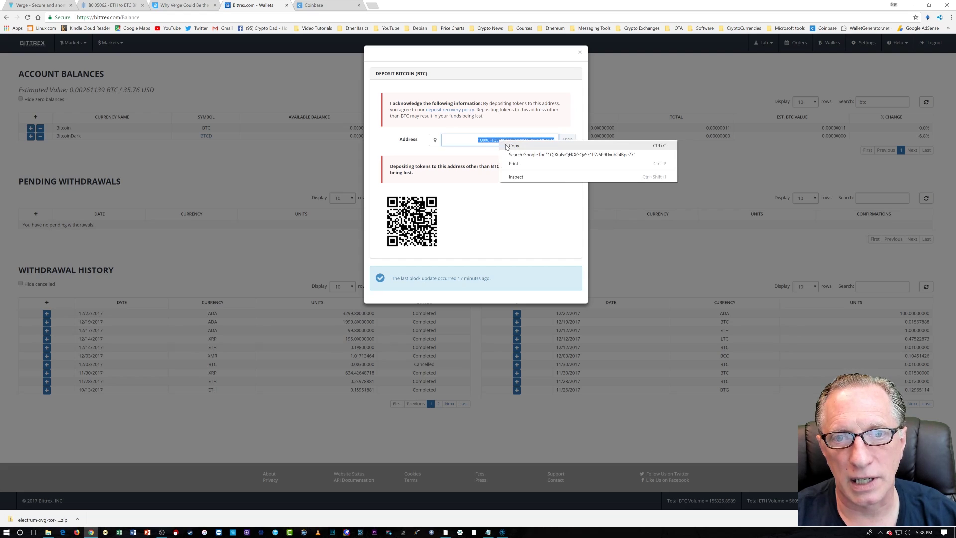
pyautogui.click(512, 150)
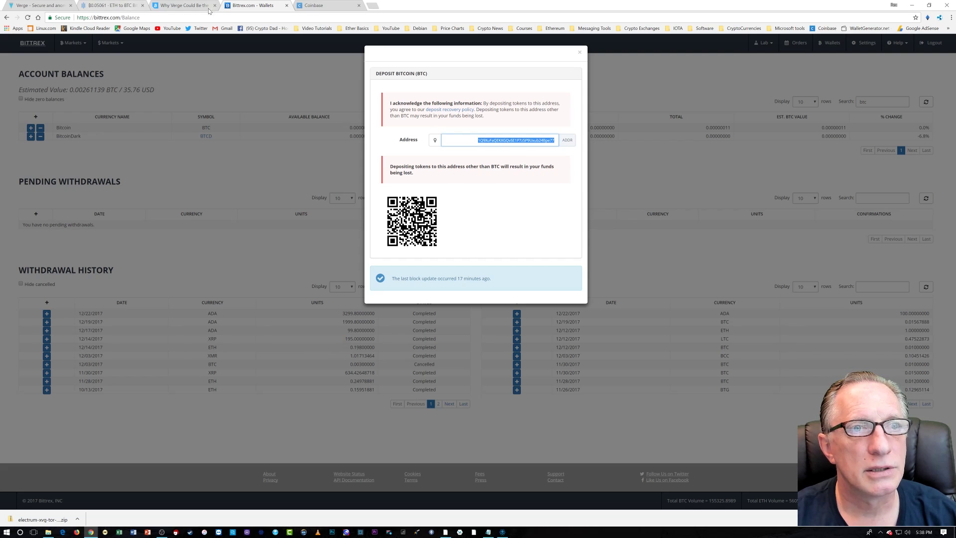
pyautogui.click(101, 5)
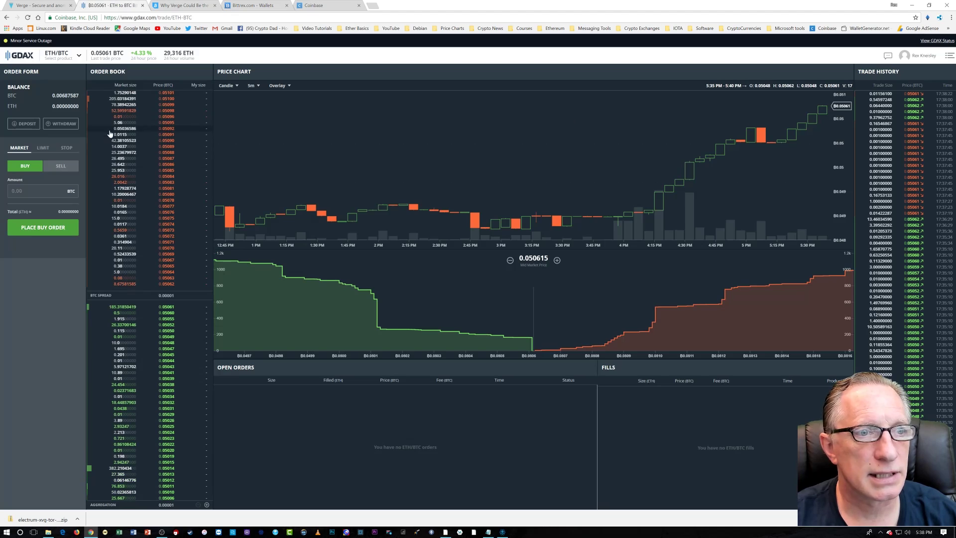
pyautogui.click(60, 124)
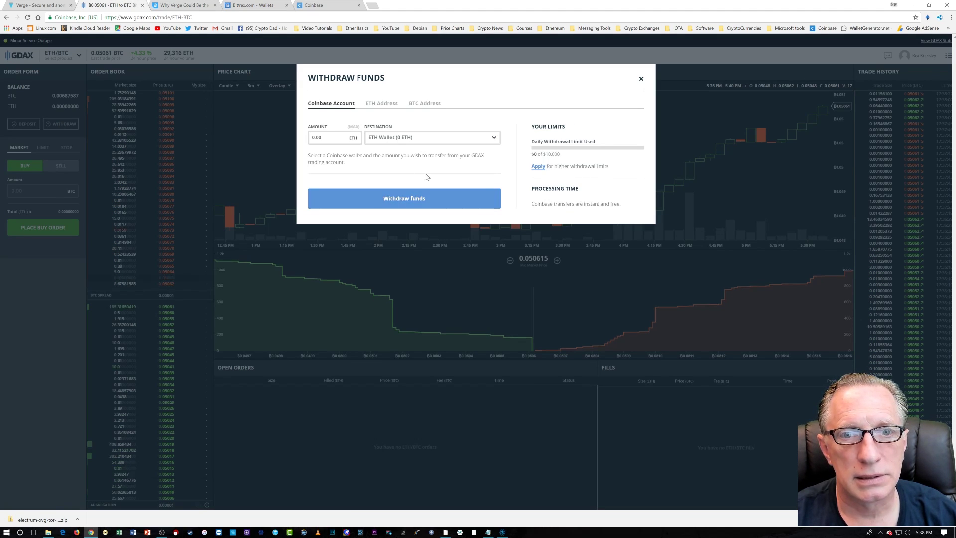
# Set a BTC Address withdrawal of the max 0.00687587 BTC to the pasted Bittrex address, verified against Bittrex
pyautogui.click(425, 103)
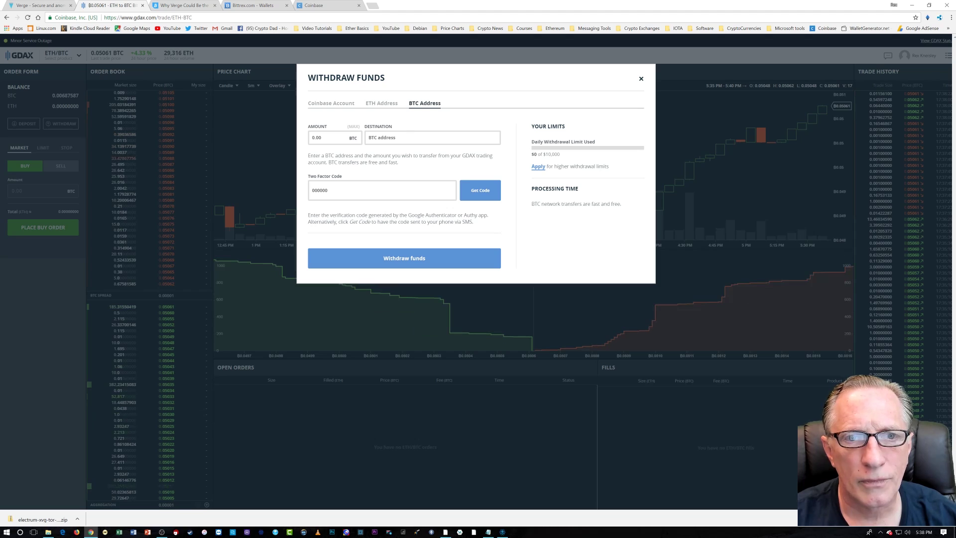
pyautogui.click(355, 128)
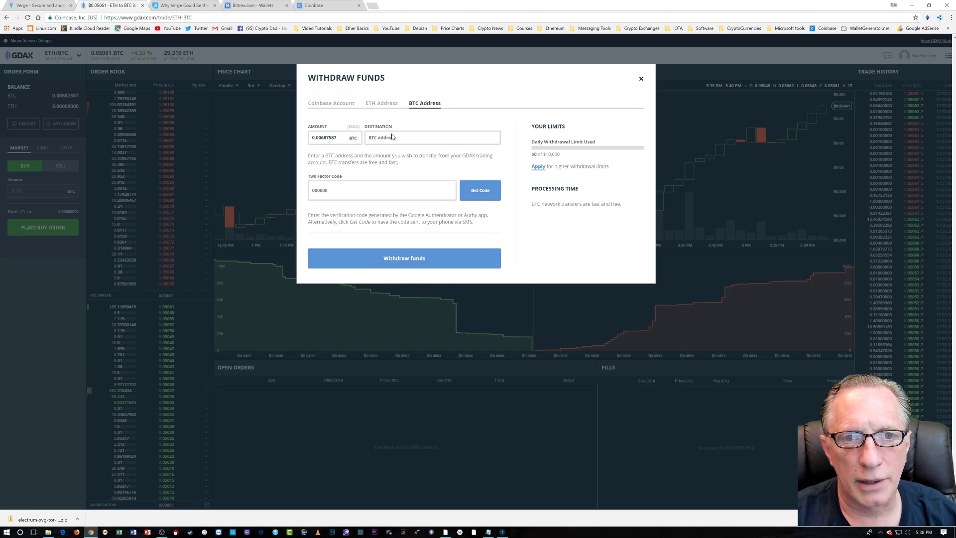
pyautogui.rightClick(371, 137)
pyautogui.click(411, 184)
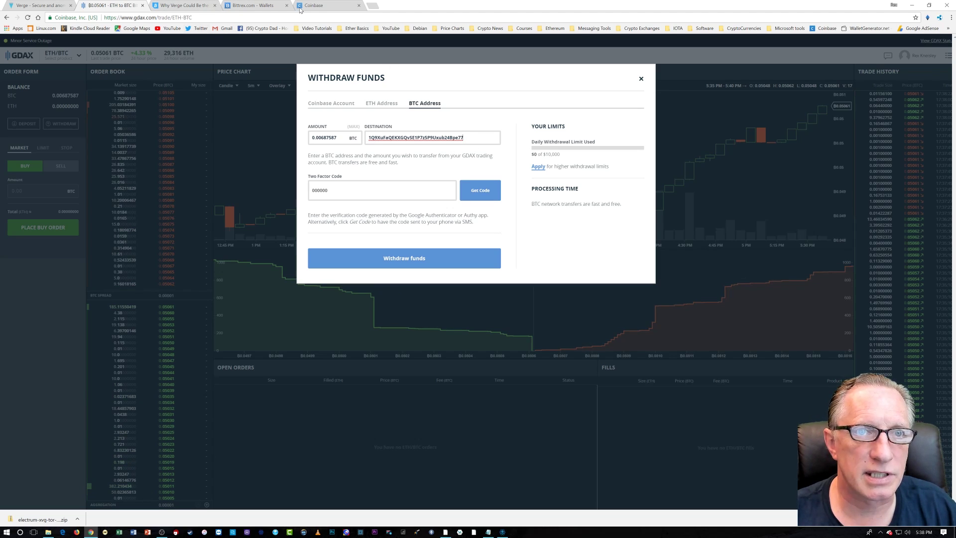
pyautogui.click(251, 5)
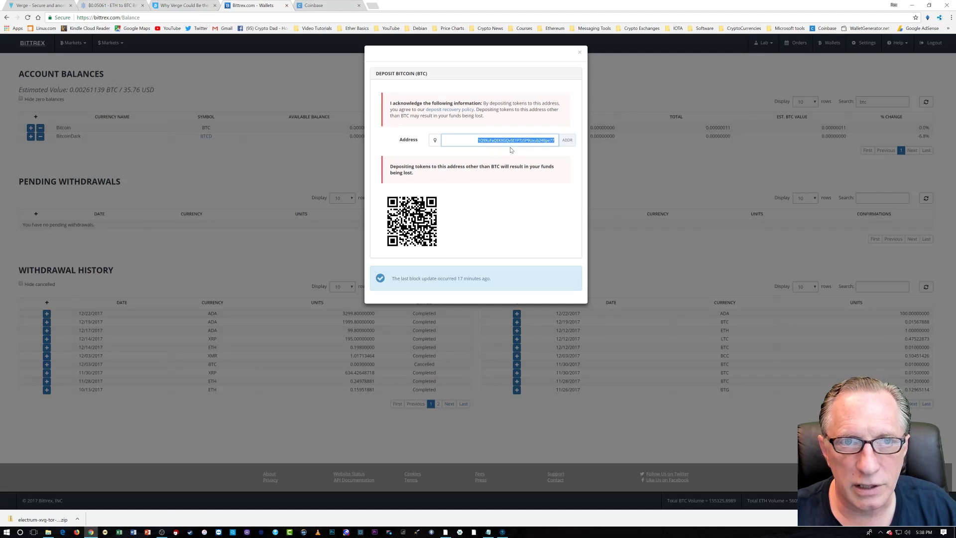
pyautogui.click(98, 5)
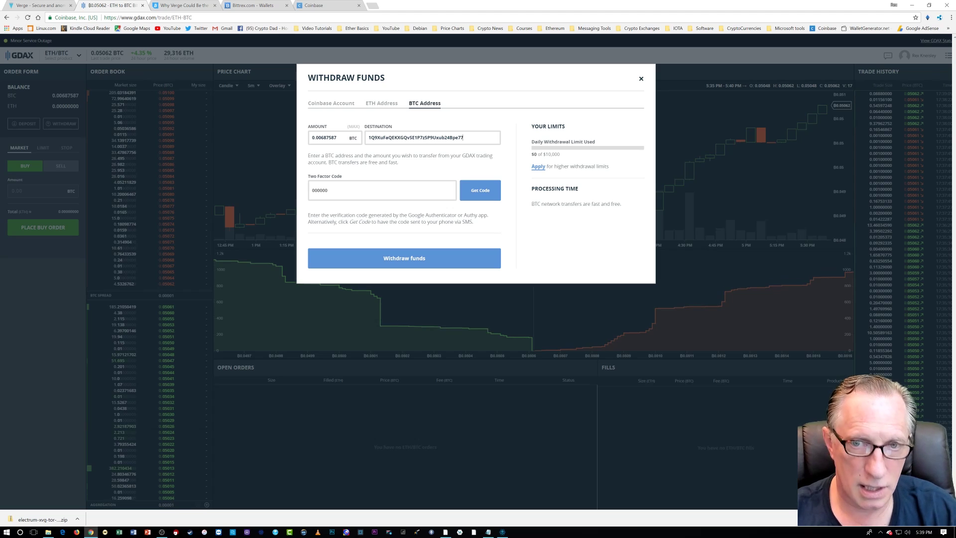
# Enter the two-factor code, submit the 0.00687587 BTC withdrawal, and dismiss the success notice
pyautogui.click(313, 190)
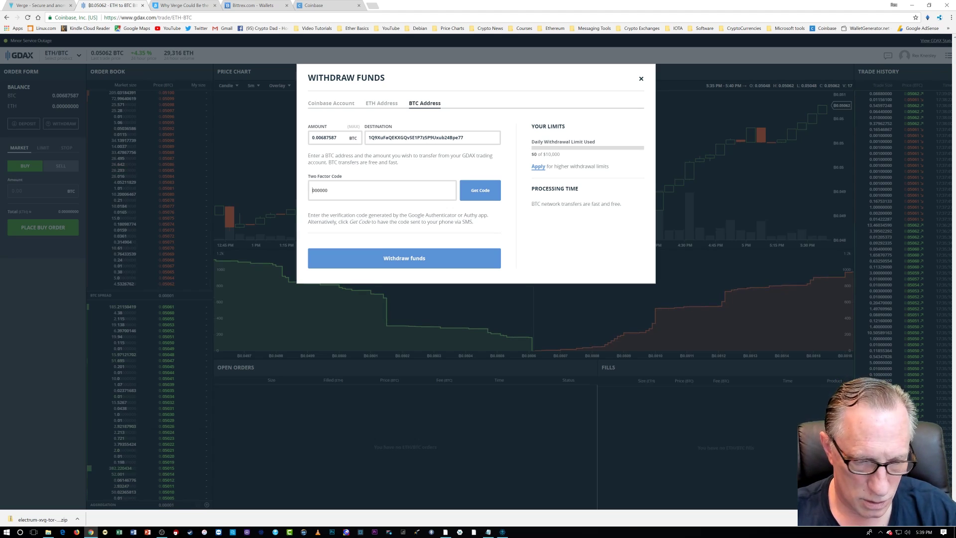
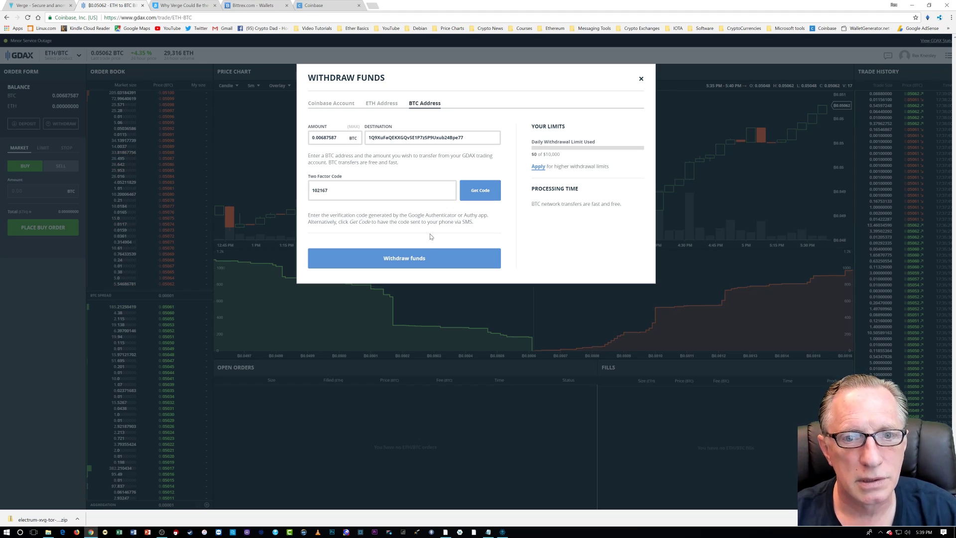
pyautogui.click(403, 260)
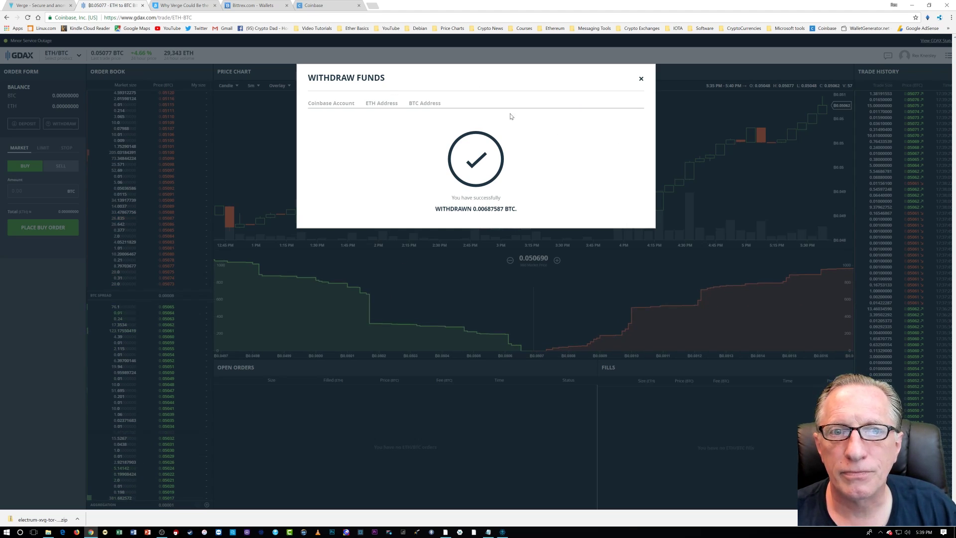
pyautogui.click(641, 80)
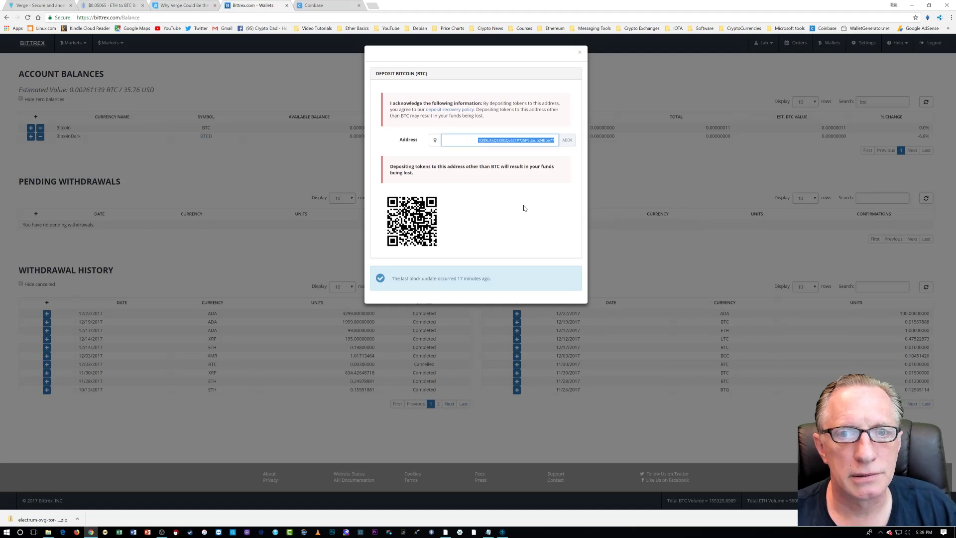
# Close the Bitcoin deposit address window and reload the Bittrex Balances page repeatedly to check for the deposit
pyautogui.click(578, 52)
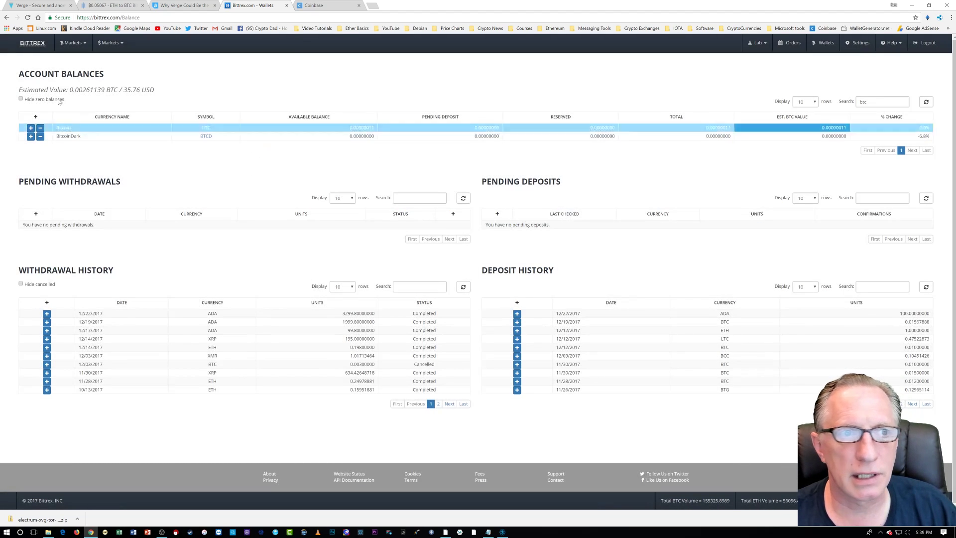
pyautogui.click(28, 18)
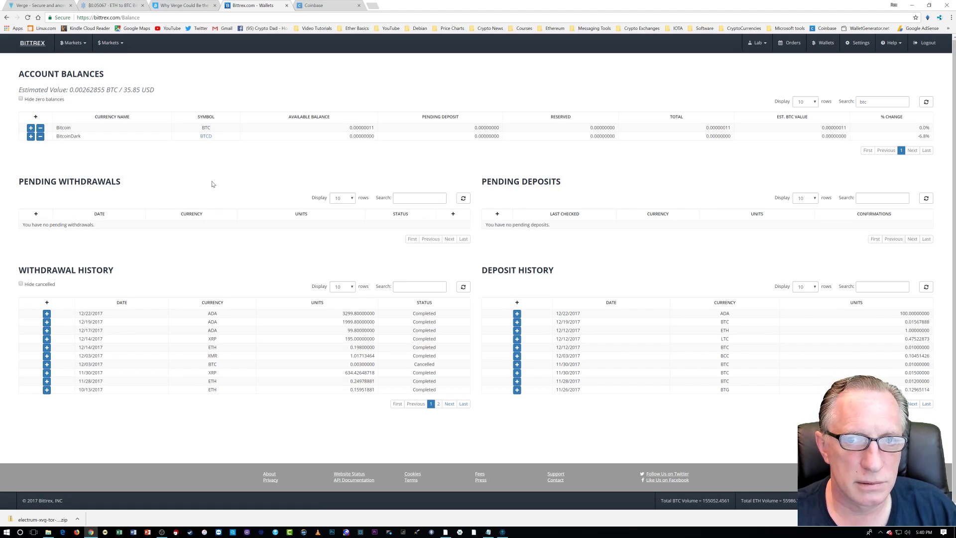
pyautogui.click(28, 18)
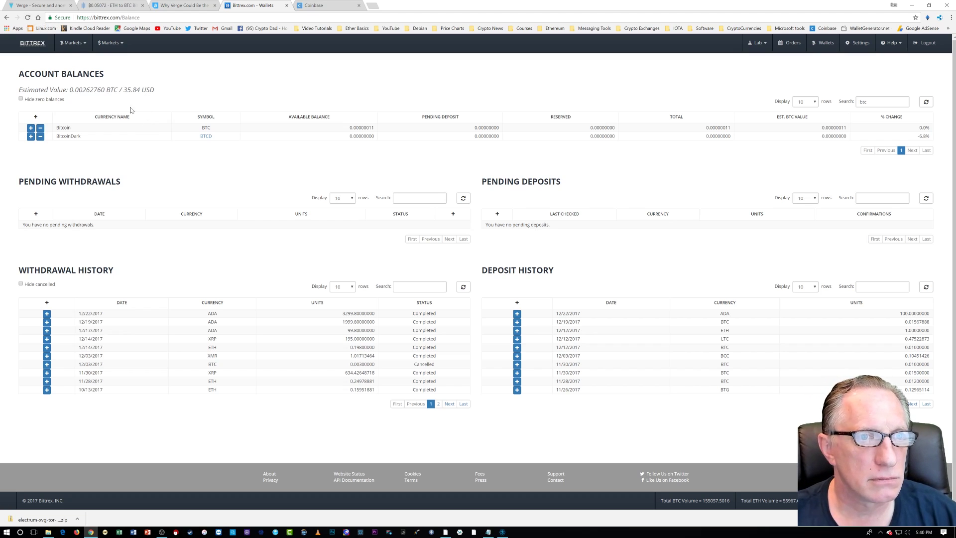
pyautogui.click(29, 19)
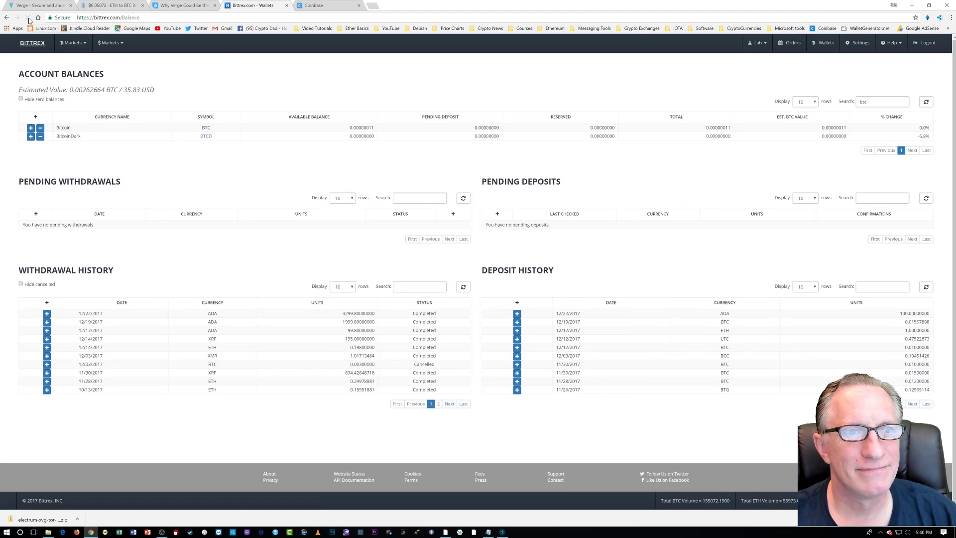
pyautogui.click(29, 19)
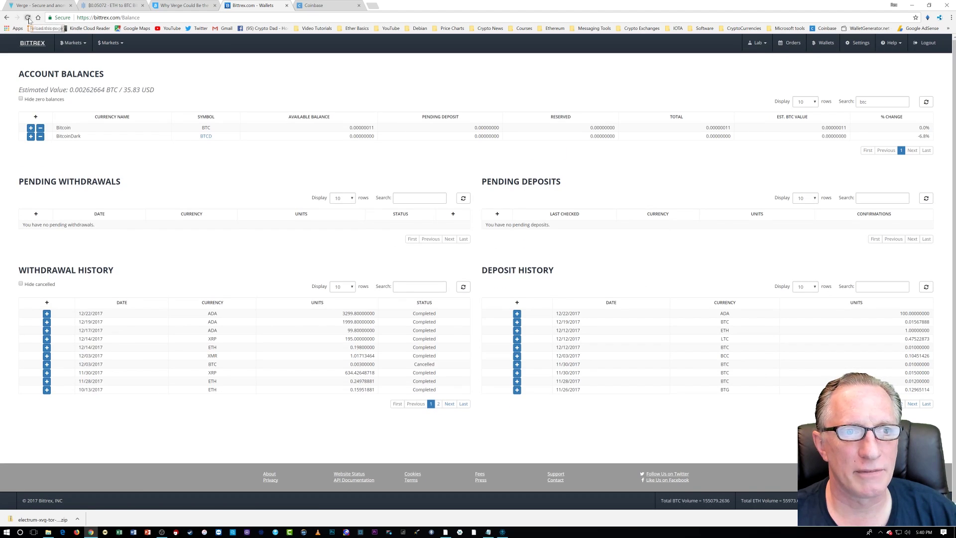
pyautogui.click(29, 19)
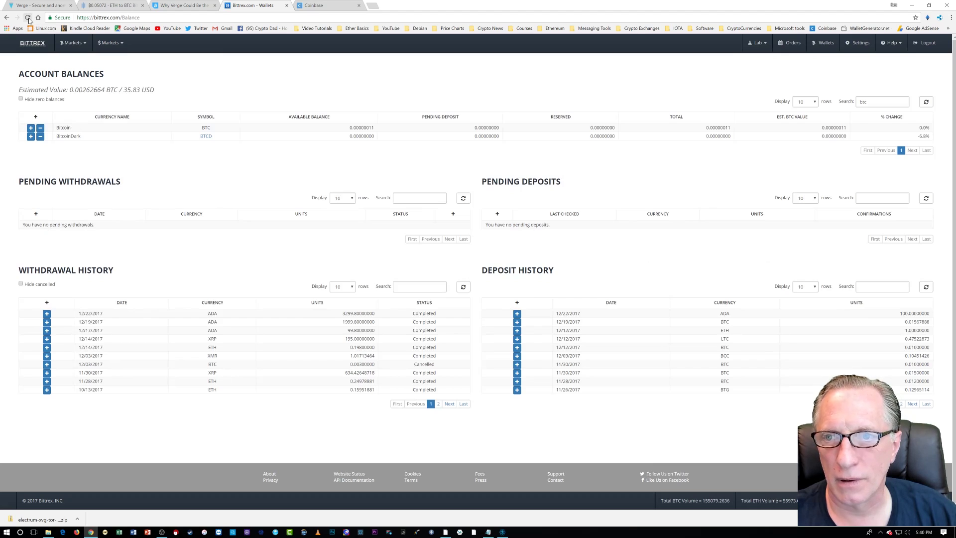
pyautogui.click(29, 19)
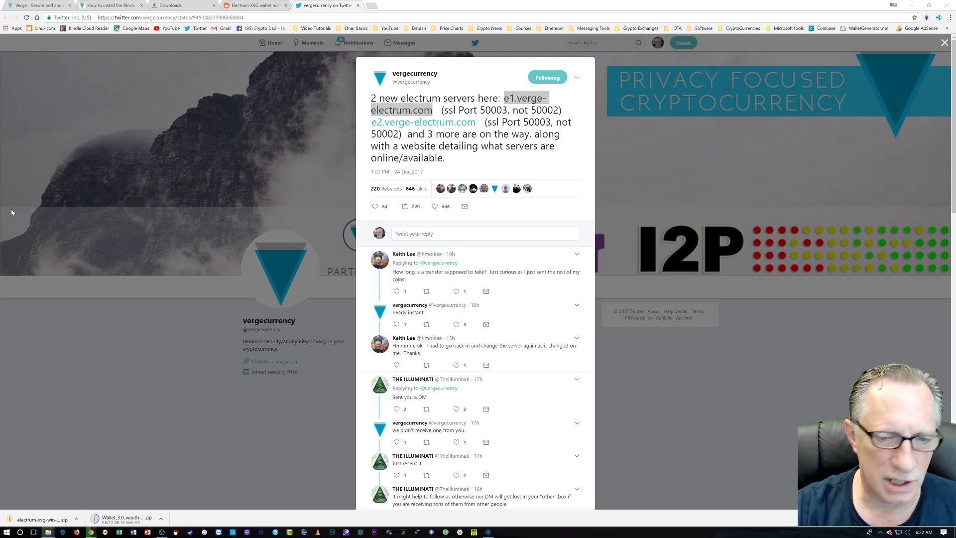
# Return to the Verge Wallets page, cancel a duplicate Windows Electrum wallet download, and show the Verge Wallet folder
pyautogui.click(172, 221)
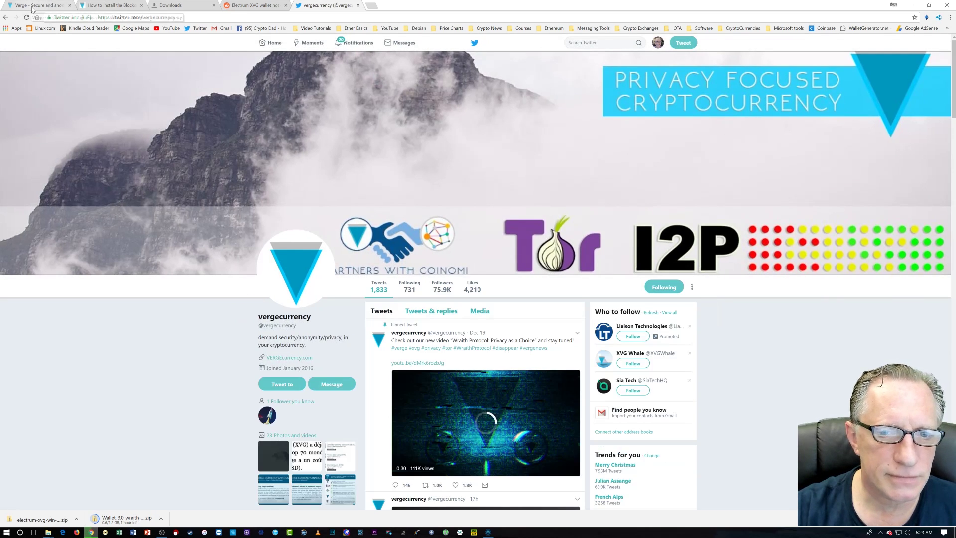
pyautogui.click(31, 6)
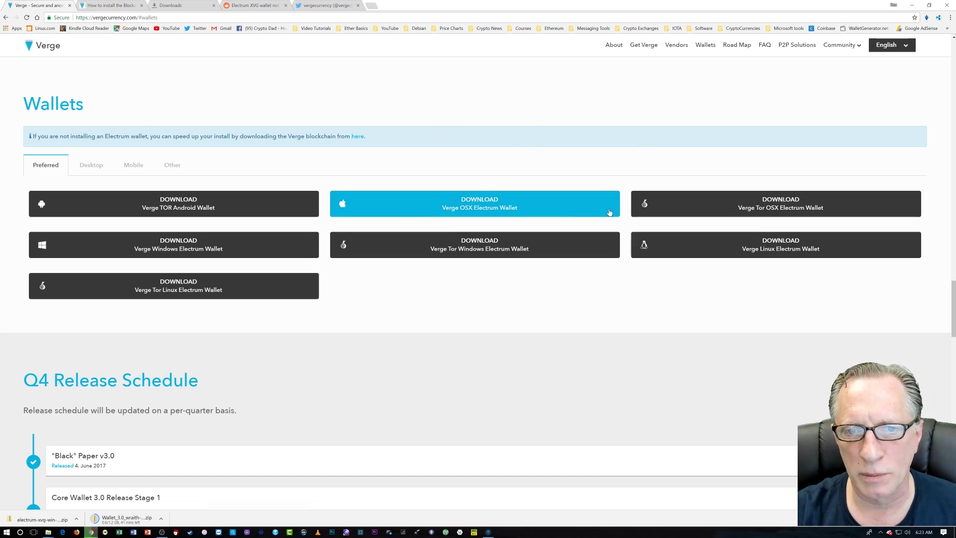
pyautogui.click(164, 246)
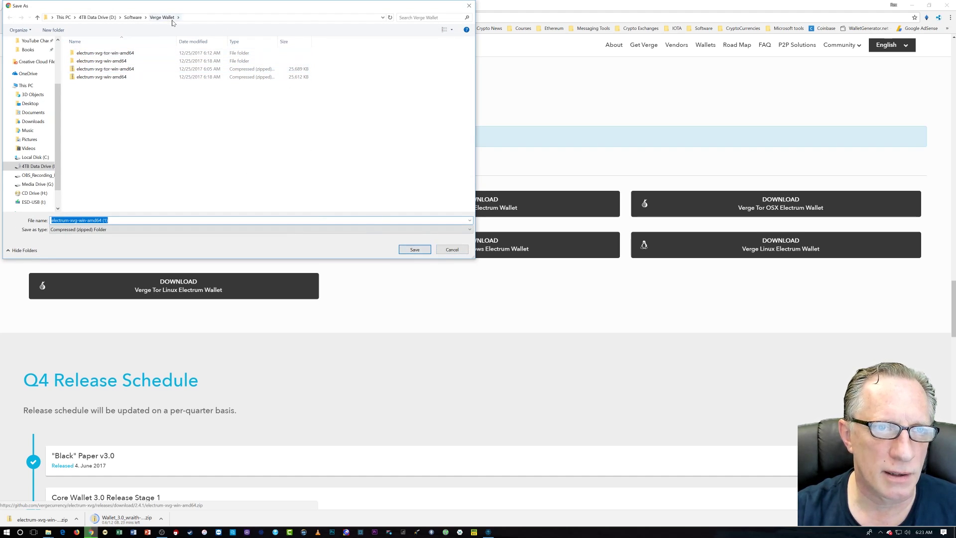
pyautogui.click(455, 250)
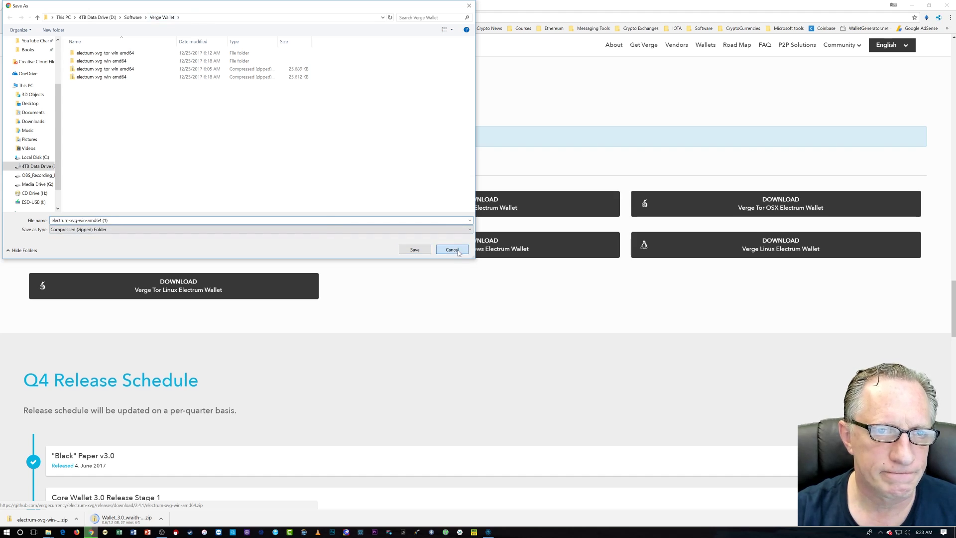
pyautogui.moveTo(0, 75); pyautogui.dragTo(501, 90)
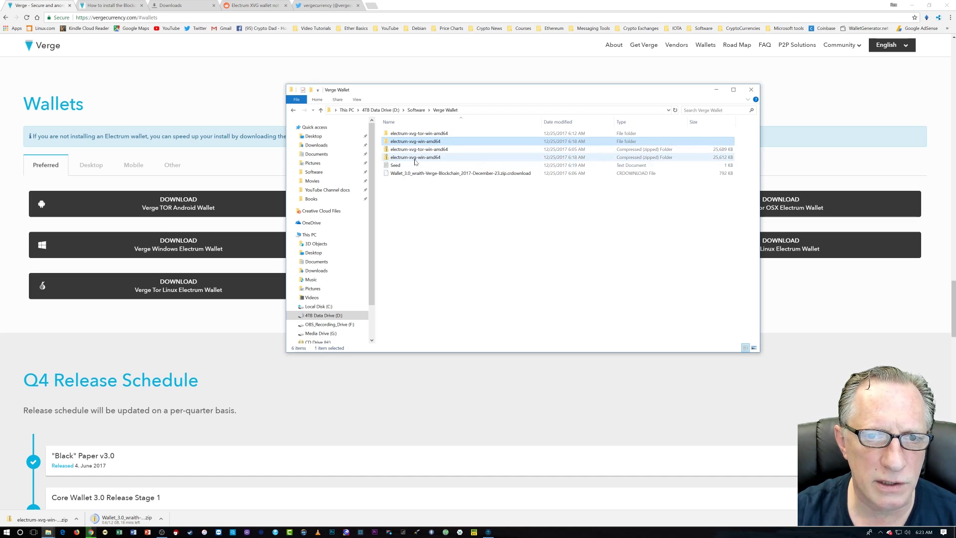
# Extract electrum-xvg-win-amd64.zip with 7-Zip into an electrum-xvg-win-amd64 folder
pyautogui.click(413, 158)
pyautogui.rightClick(413, 159)
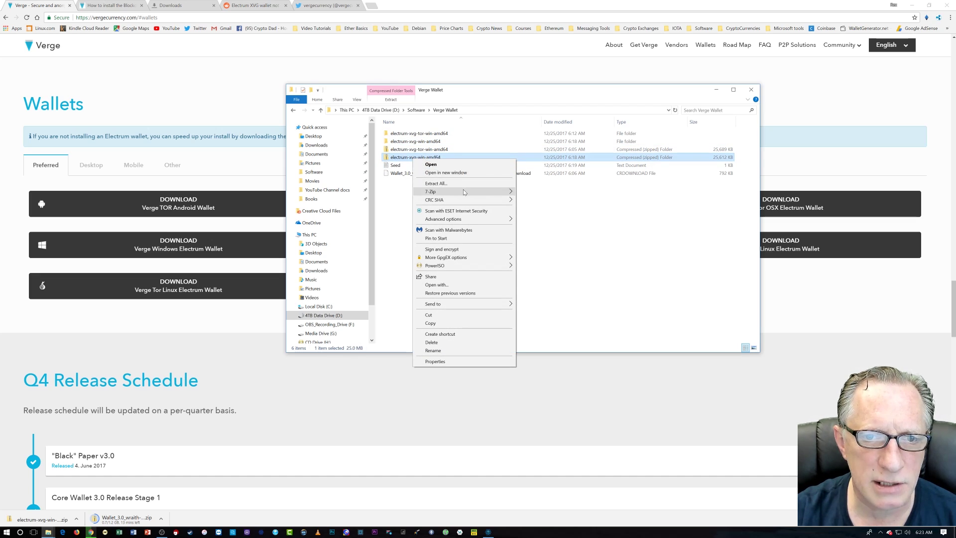
pyautogui.moveTo(463, 190)
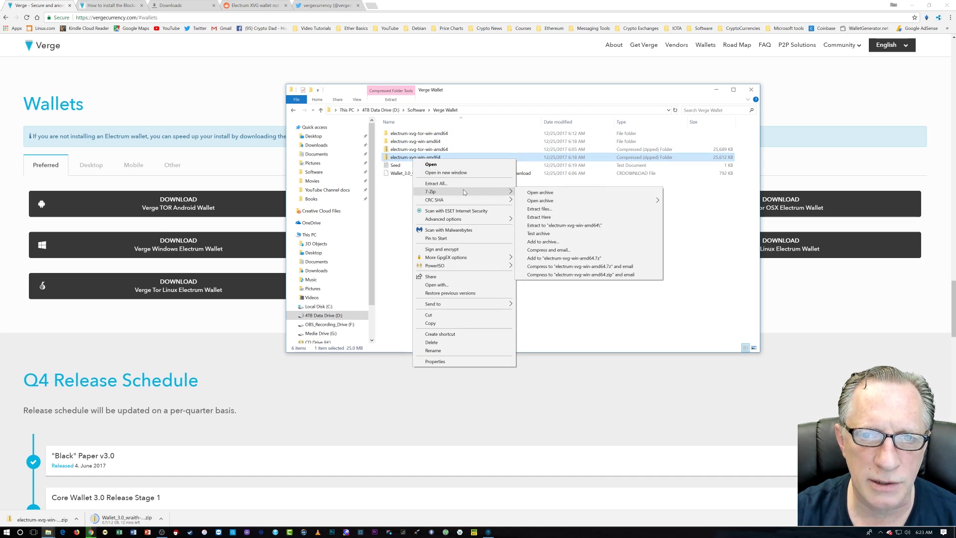
pyautogui.click(566, 225)
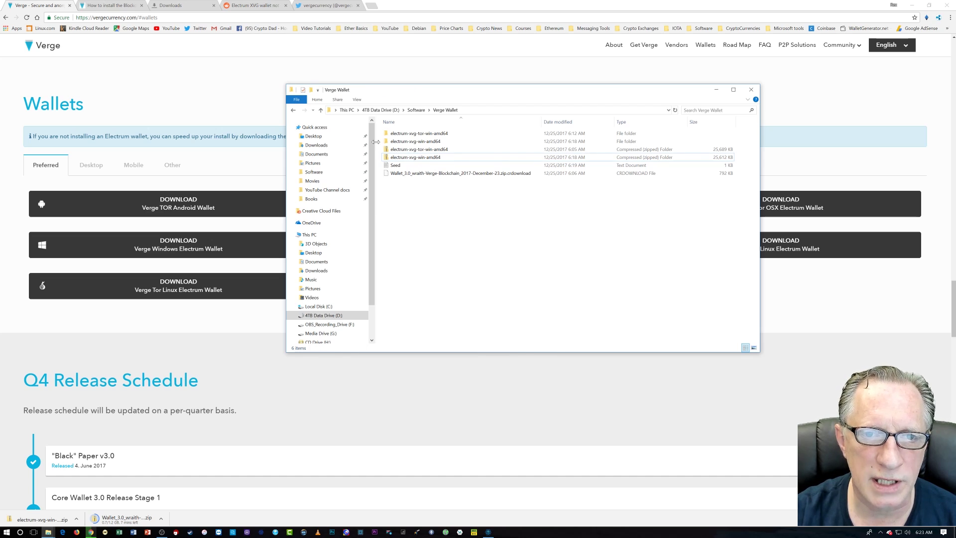
# Check the extracted folder's electrum-xvg application, then close the folder and minimize the browser
pyautogui.click(429, 144)
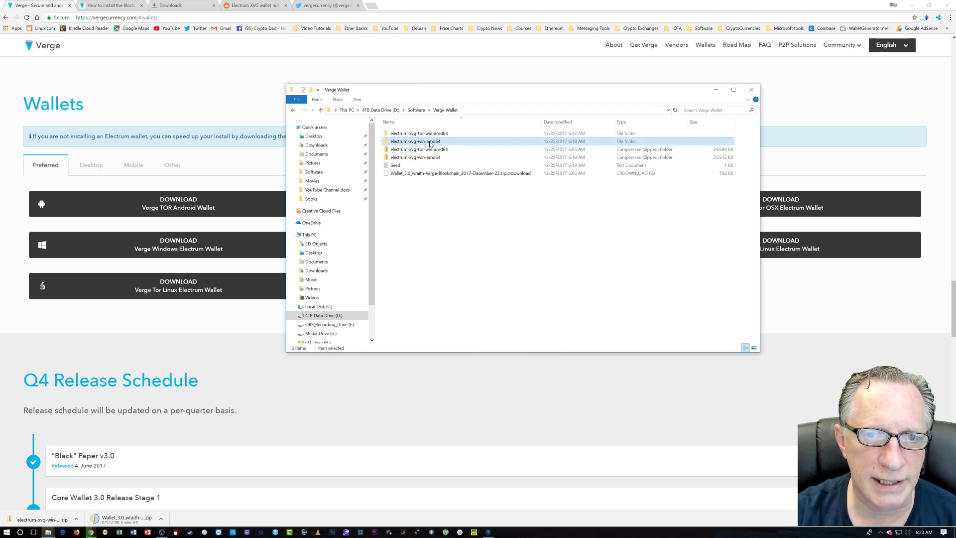
pyautogui.doubleClick(429, 144)
pyautogui.moveTo(758, 150); pyautogui.dragTo(759, 267)
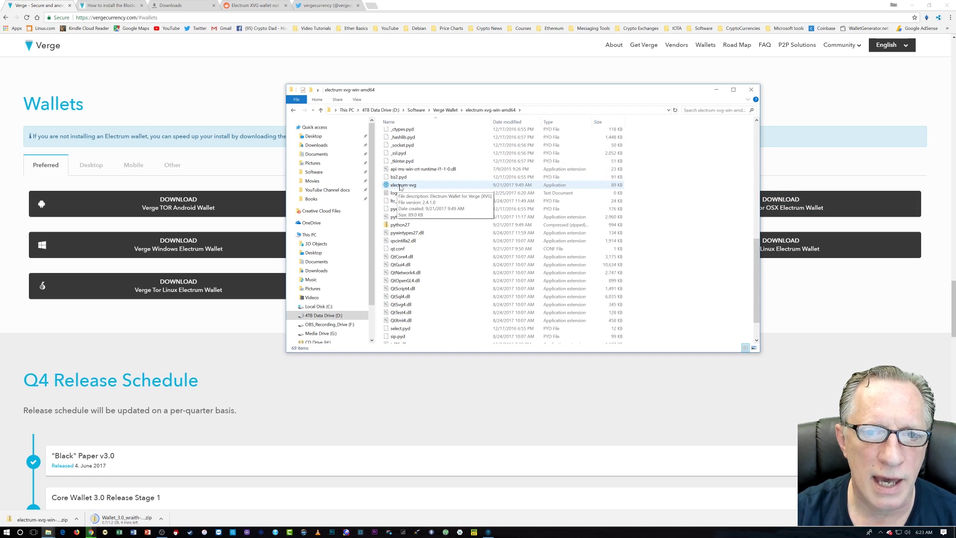
pyautogui.click(751, 90)
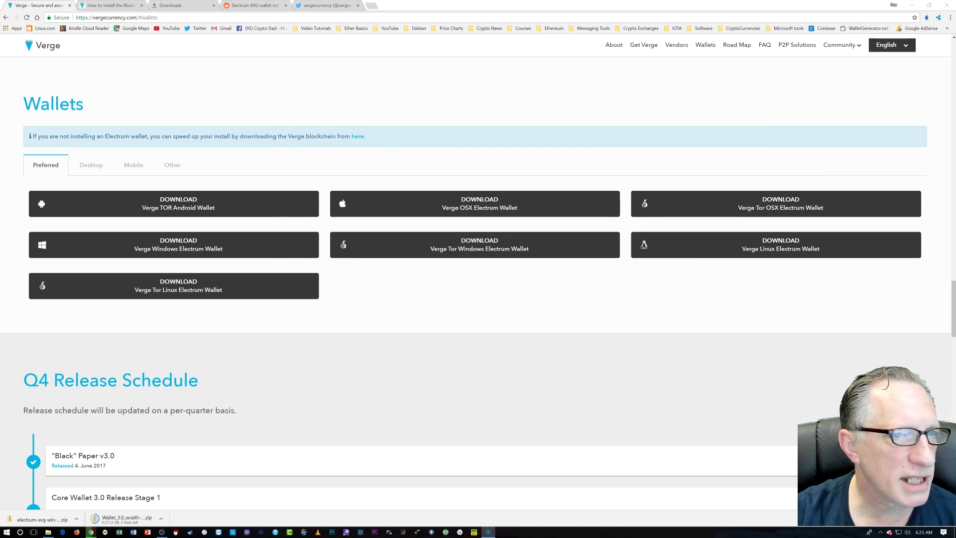
pyautogui.click(913, 5)
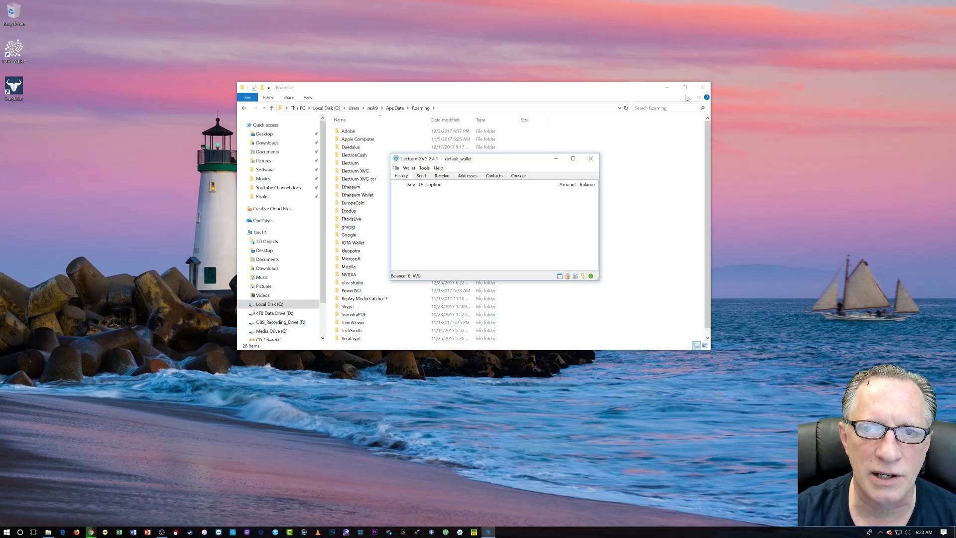
# Reopen Electrum-XVG's Network server settings beside the wallet window, then bring Chrome back forward
pyautogui.click(668, 87)
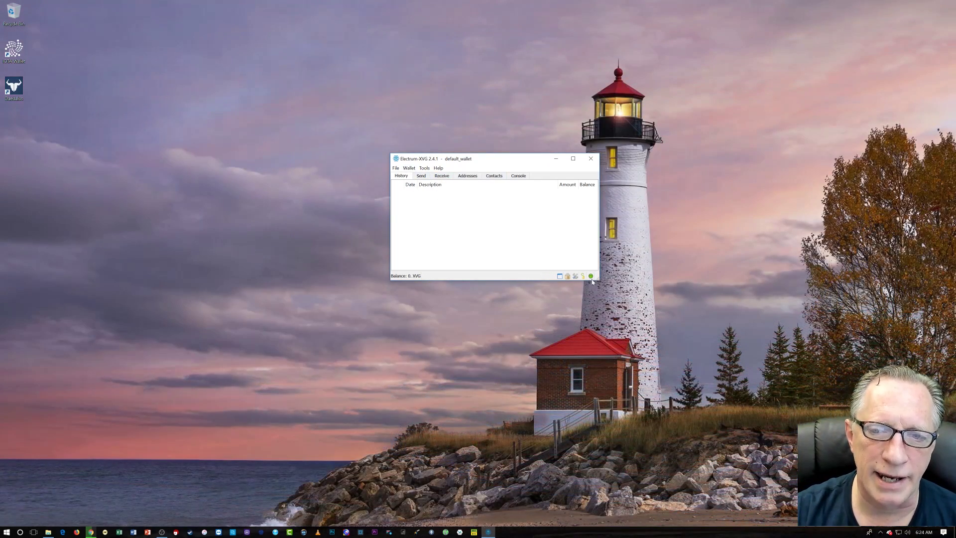
pyautogui.click(591, 276)
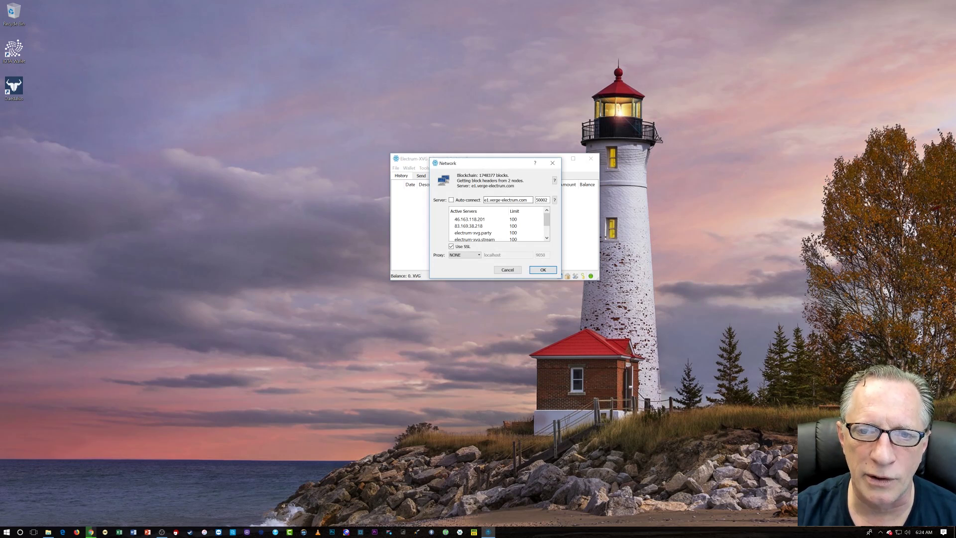
pyautogui.moveTo(547, 220); pyautogui.dragTo(547, 229)
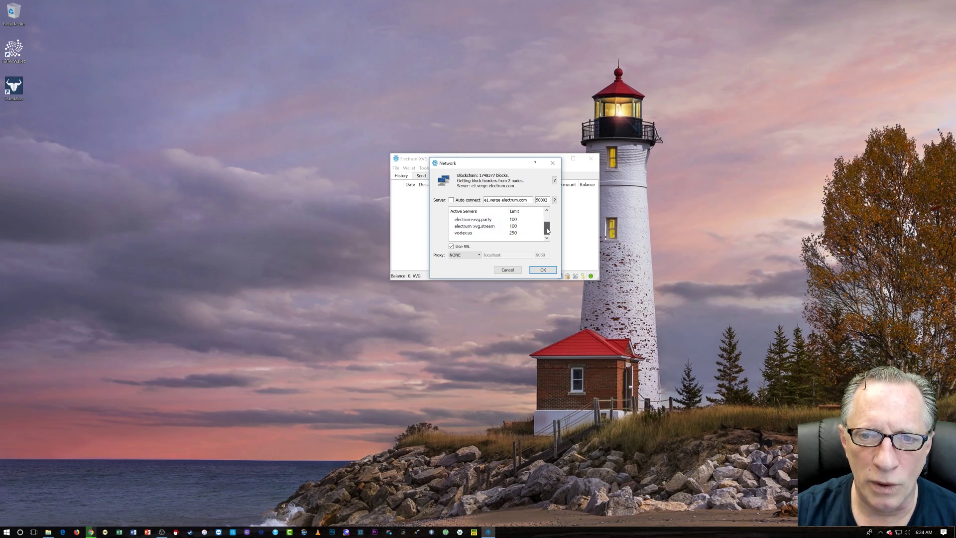
pyautogui.click(552, 163)
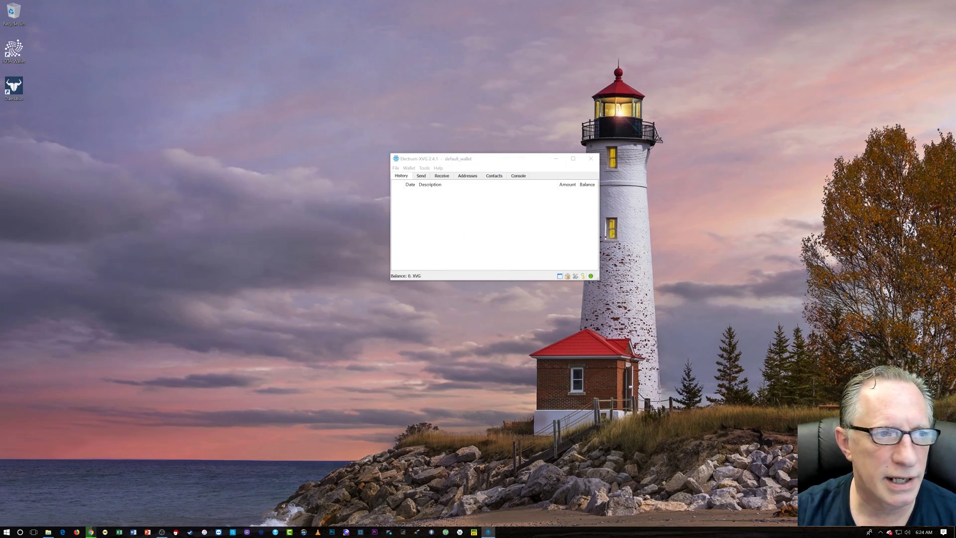
pyautogui.moveTo(506, 162); pyautogui.dragTo(290, 107)
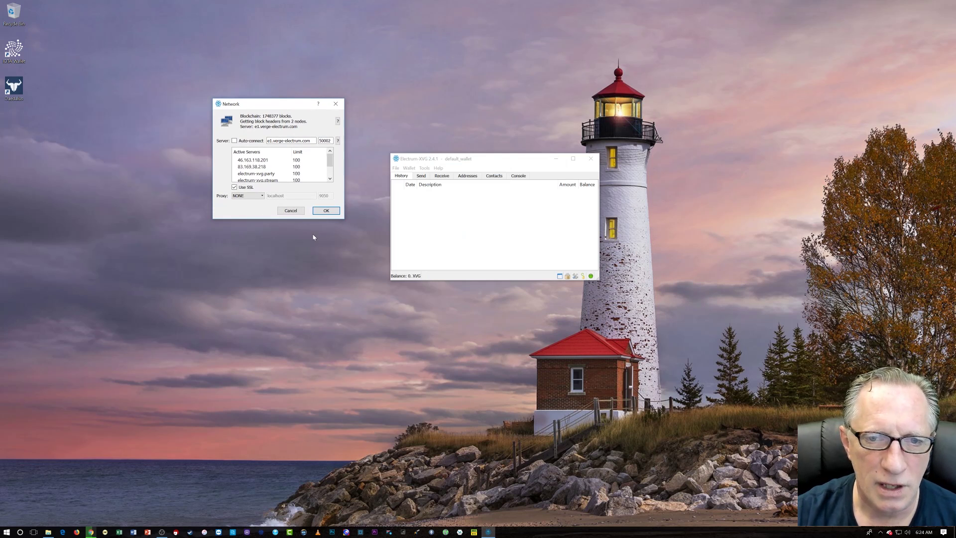
pyautogui.click(91, 532)
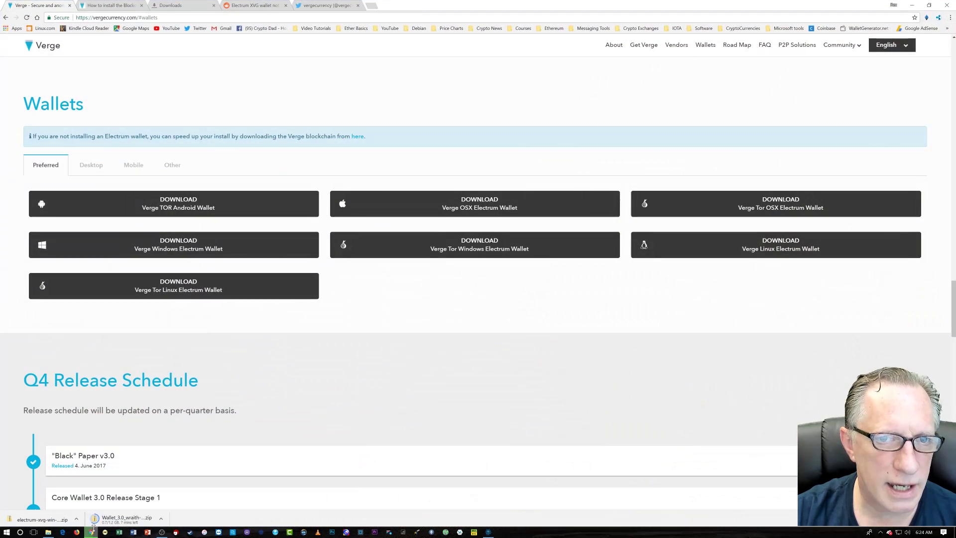
# Open the Reddit comment's linked vergecurrency tweet in a new tab
pyautogui.click(252, 5)
pyautogui.scroll(-2, 463, 352)
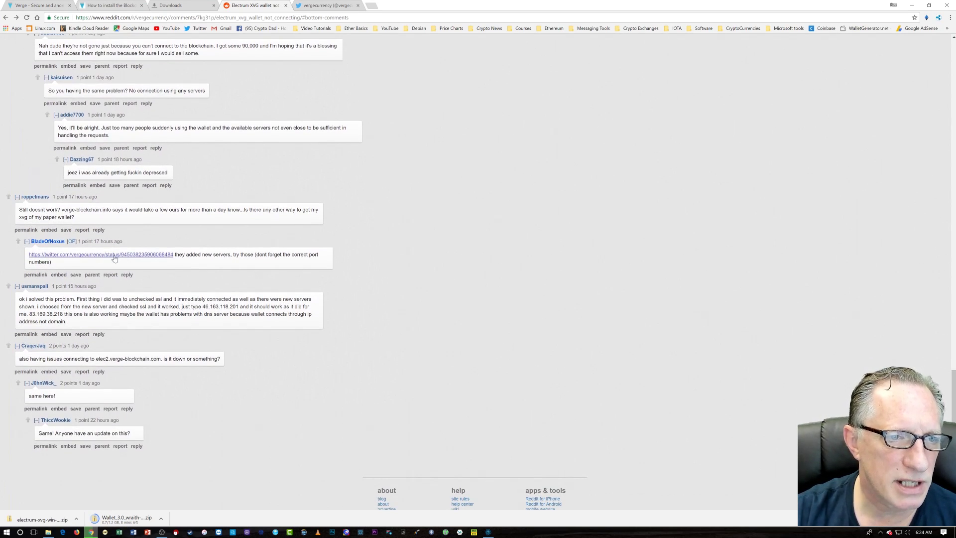
pyautogui.click(105, 259)
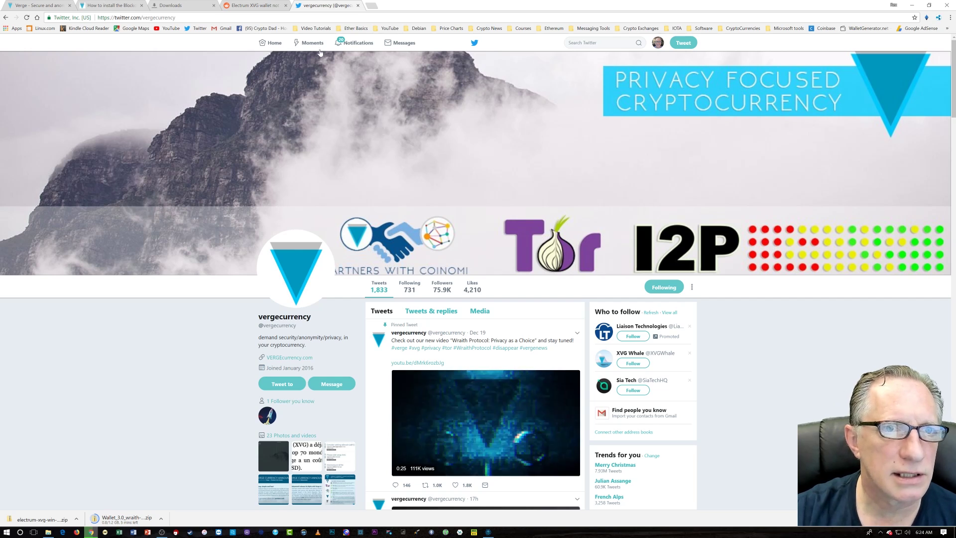
pyautogui.click(234, 6)
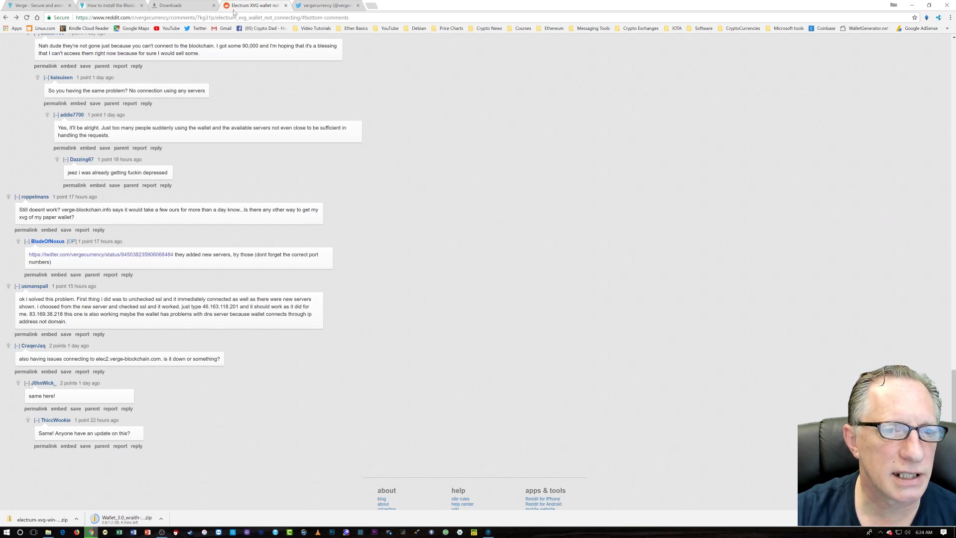
pyautogui.rightClick(130, 254)
pyautogui.click(144, 257)
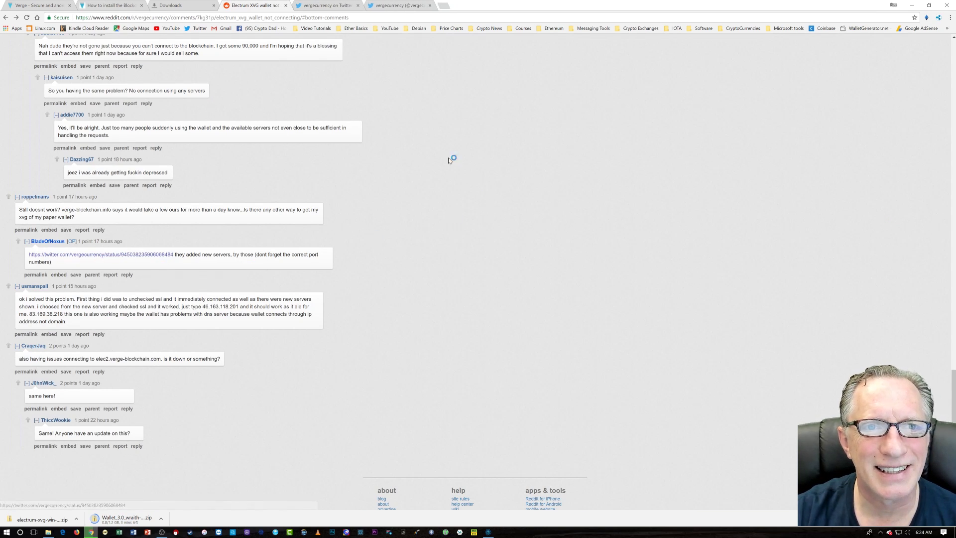
pyautogui.click(333, 6)
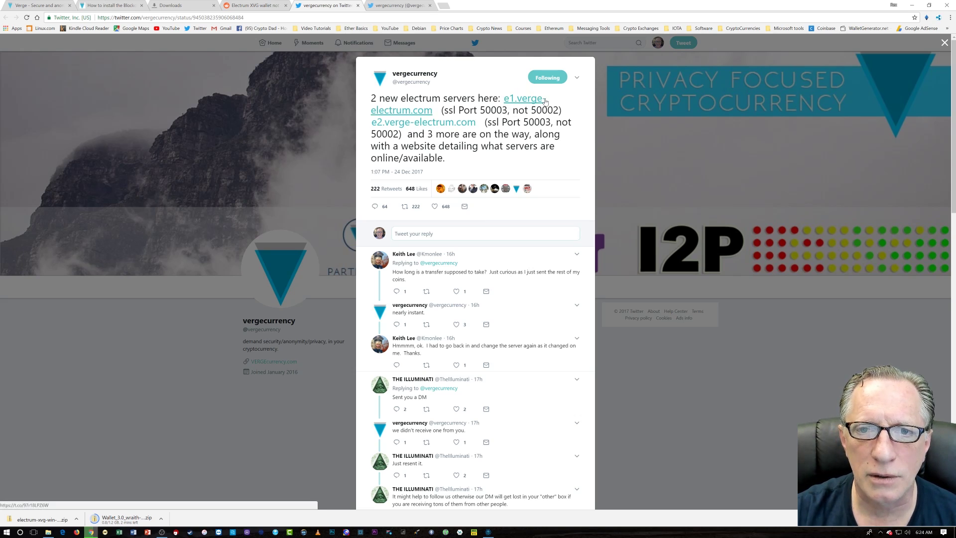
# Copy the server address e1.verge-electrum.com from the tweet
pyautogui.moveTo(435, 112); pyautogui.dragTo(509, 98)
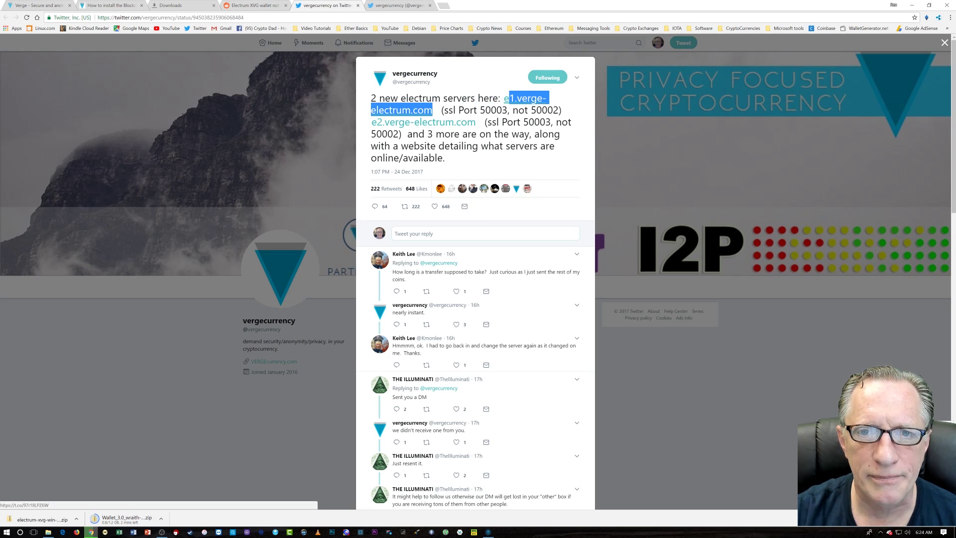
pyautogui.rightClick(532, 99)
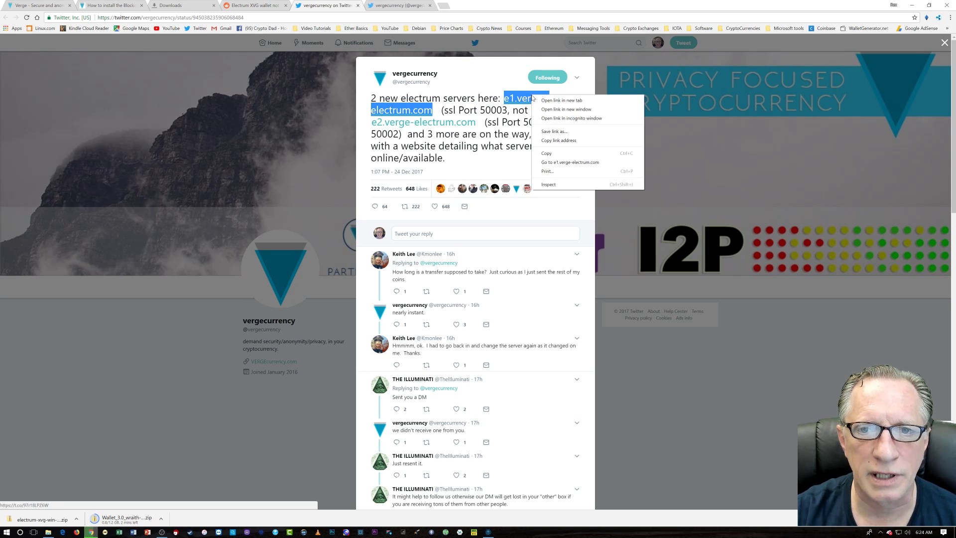
pyautogui.click(561, 156)
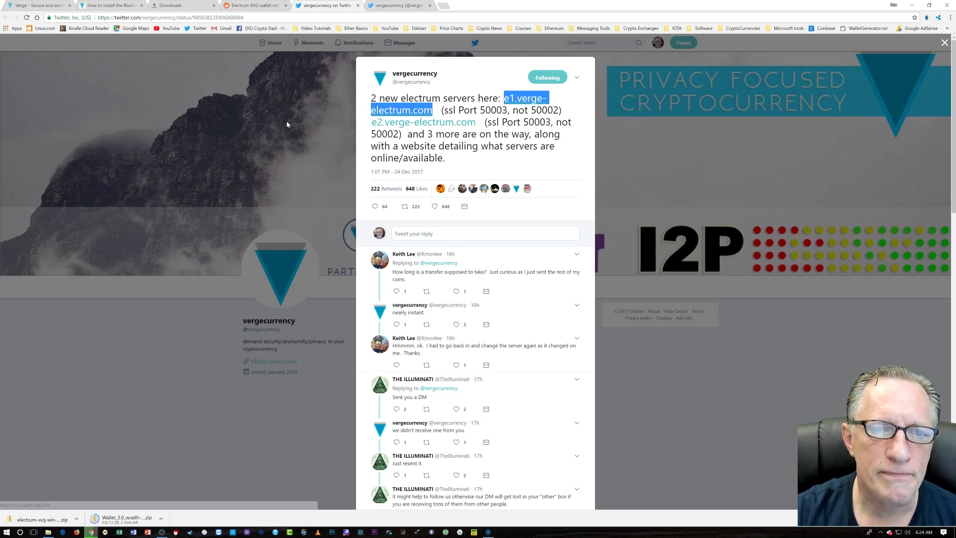
# Replace the Electrum-XVG server with e1.verge-electrum.com on port 50002 and apply it
pyautogui.click(489, 532)
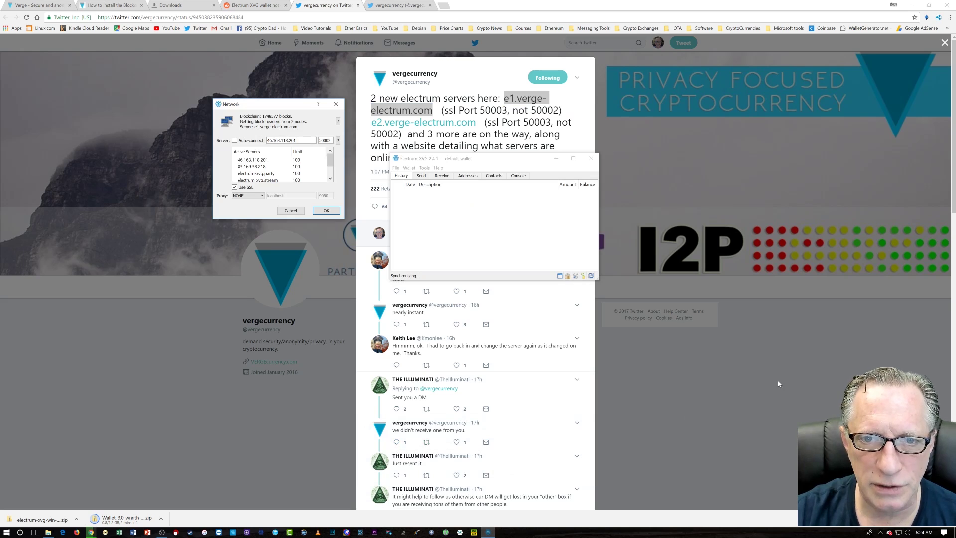
pyautogui.click(291, 211)
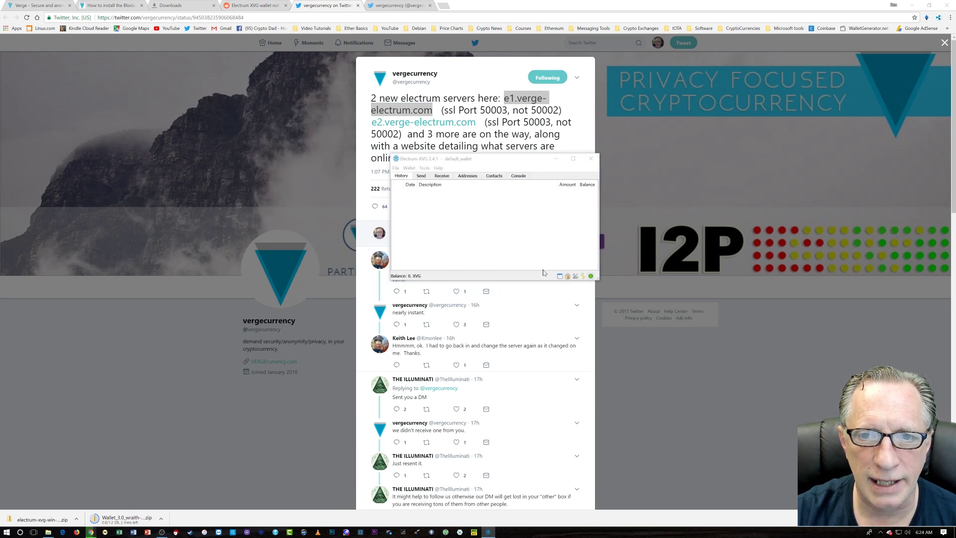
pyautogui.click(591, 277)
pyautogui.moveTo(529, 199); pyautogui.dragTo(484, 199)
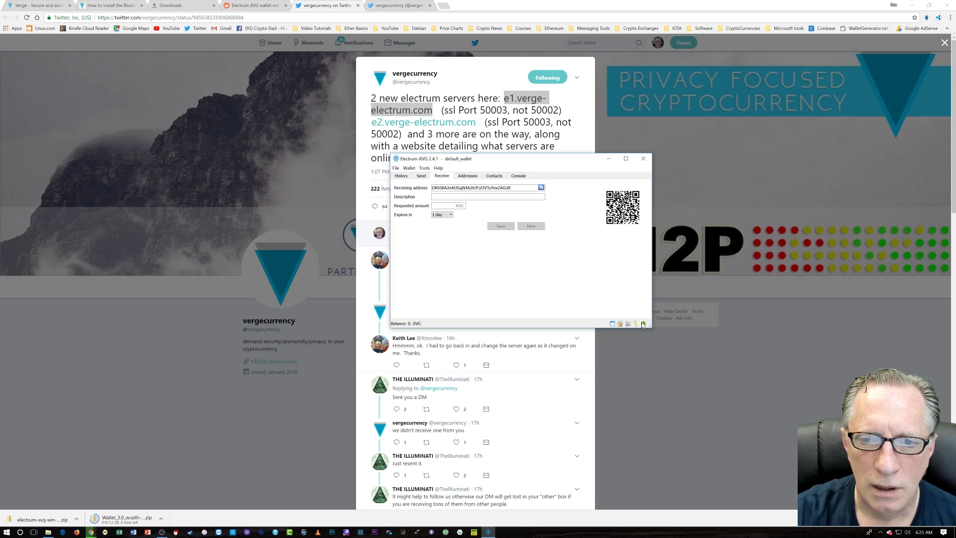
pyautogui.click(643, 324)
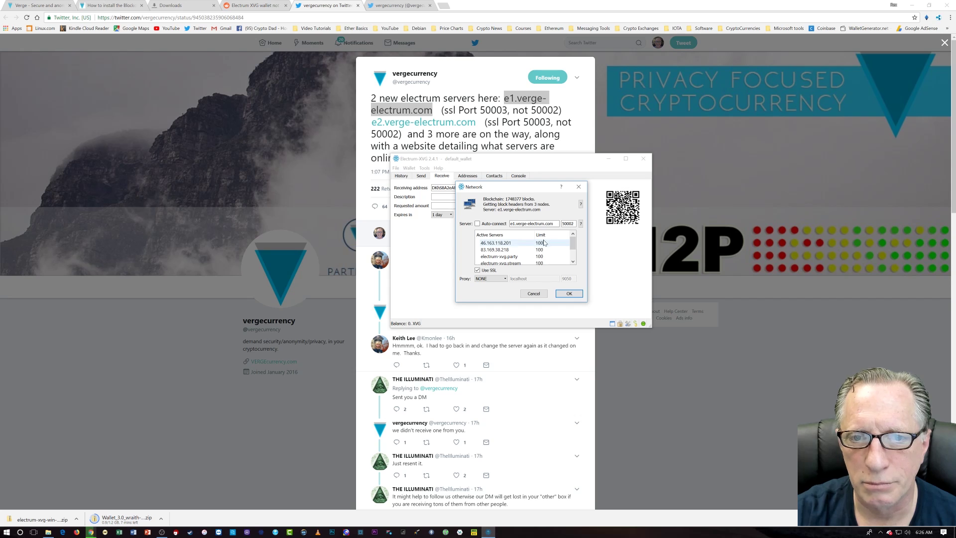
pyautogui.click(570, 295)
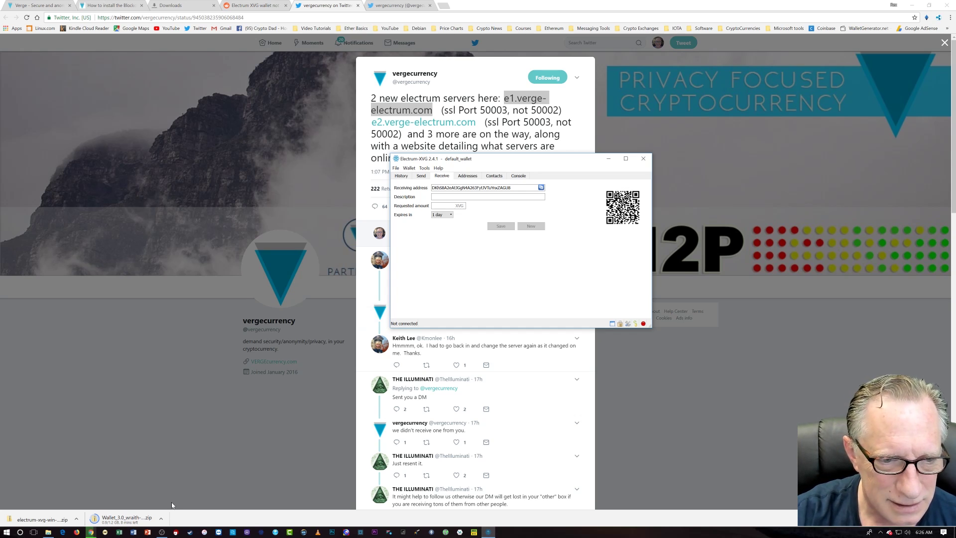
# Change the Electrum-XVG server port to 50003 so it connects, then minimise Chrome
pyautogui.click(165, 535)
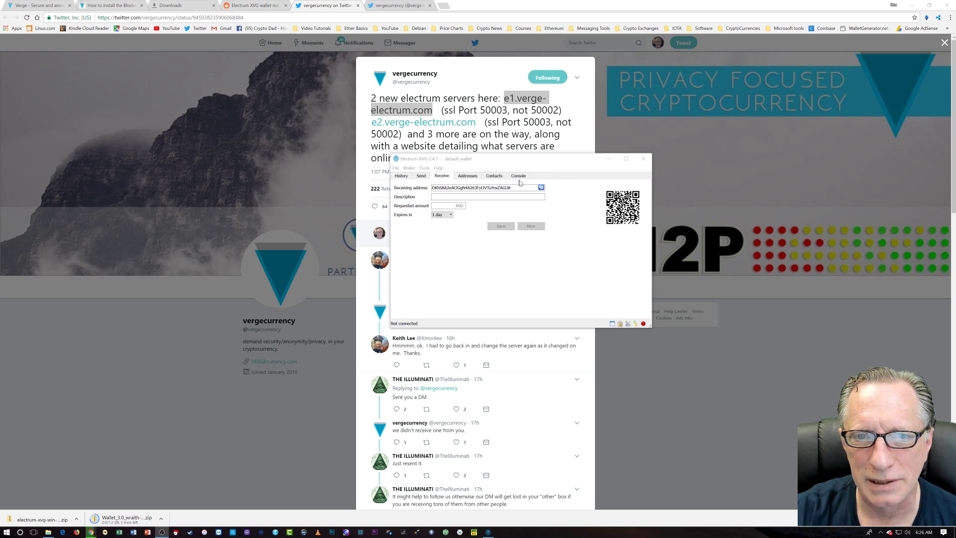
pyautogui.click(643, 323)
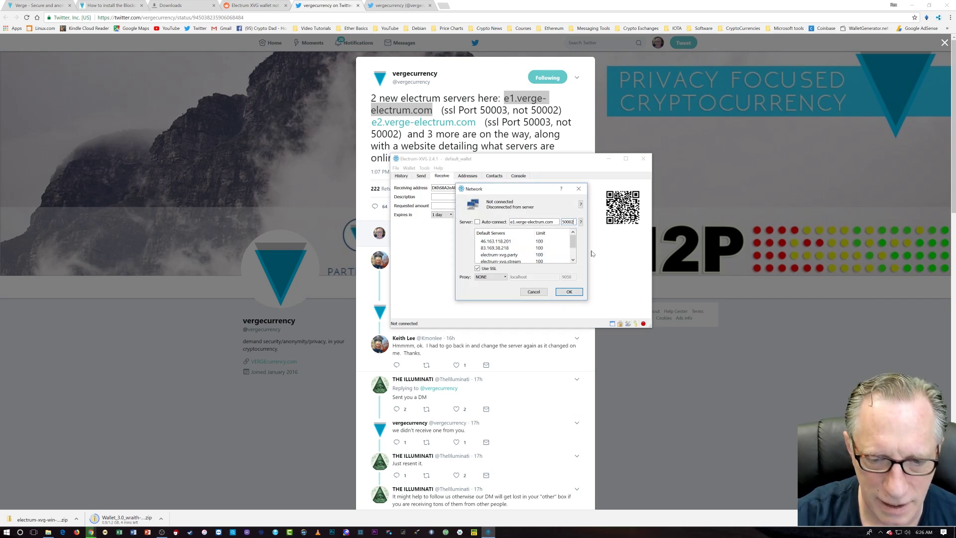
pyautogui.write('3')
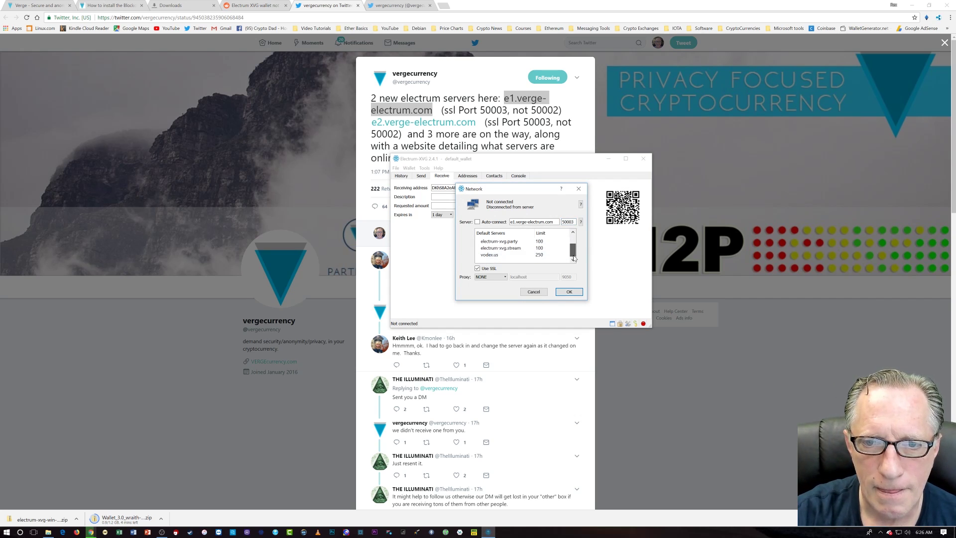
pyautogui.click(570, 293)
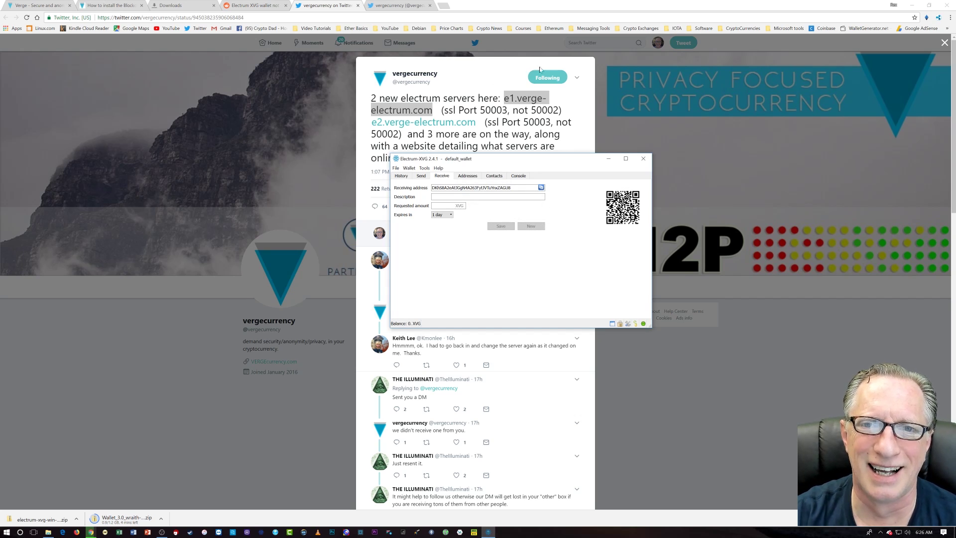
pyautogui.click(911, 6)
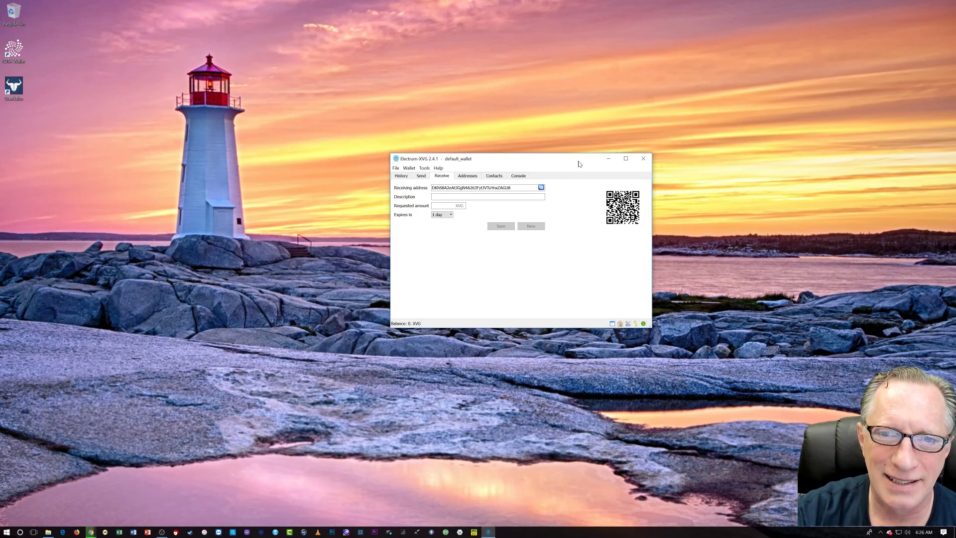
# Move the Electrum-XVG window to the top-left of the desktop and restore Chrome
pyautogui.moveTo(535, 165); pyautogui.dragTo(233, 71)
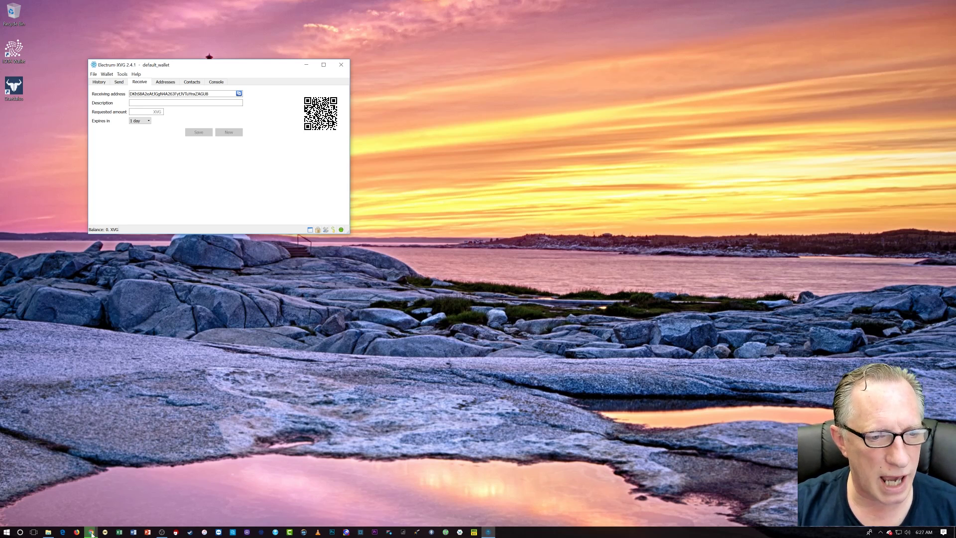
pyautogui.click(91, 532)
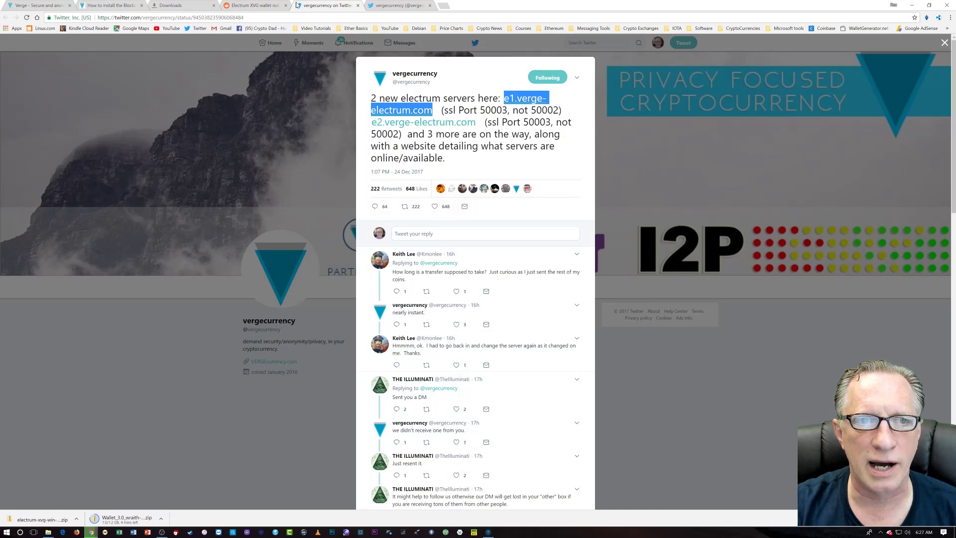
# Close the Downloads, Reddit, Twitter and install-guide tabs, then open Bittrex from Crypto Exchanges bookmarks
pyautogui.click(214, 5)
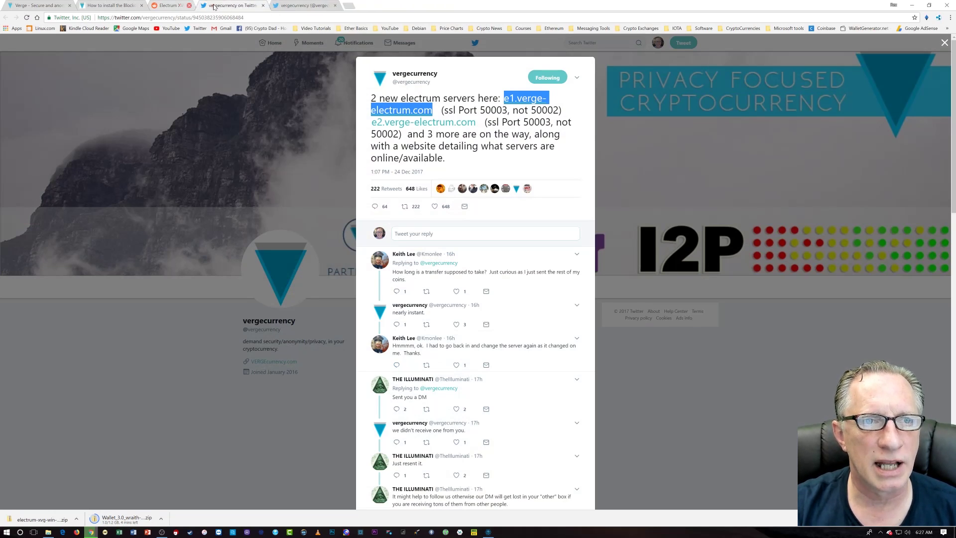
pyautogui.click(214, 6)
pyautogui.click(213, 7)
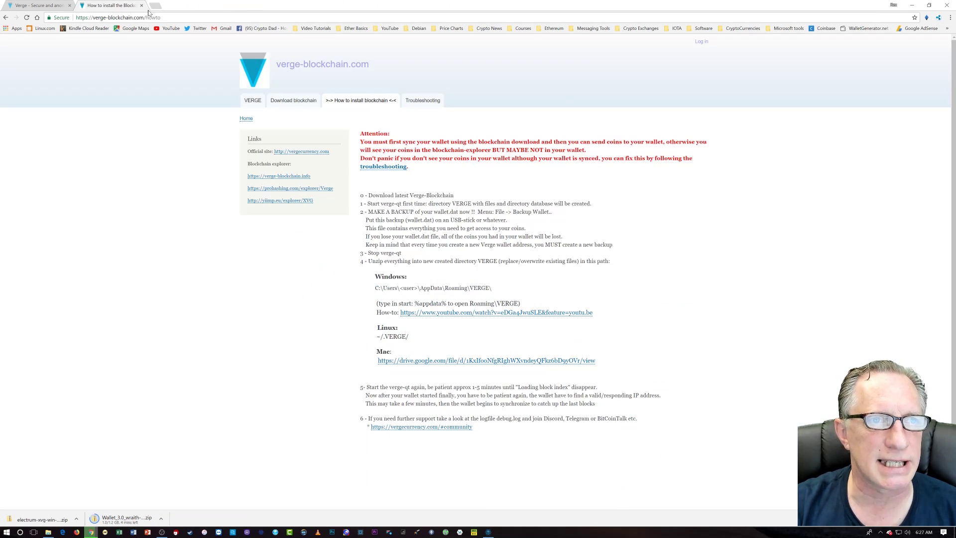
pyautogui.click(141, 5)
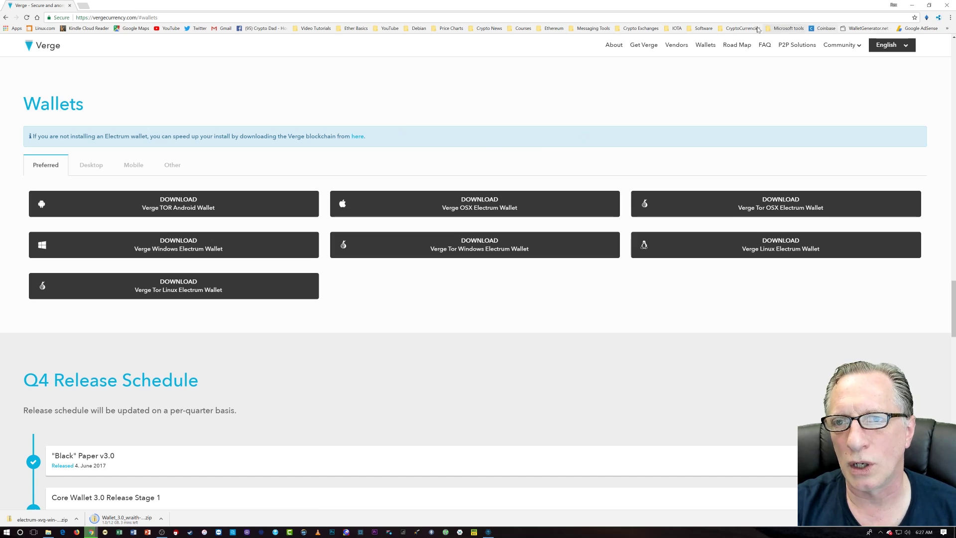
pyautogui.click(640, 28)
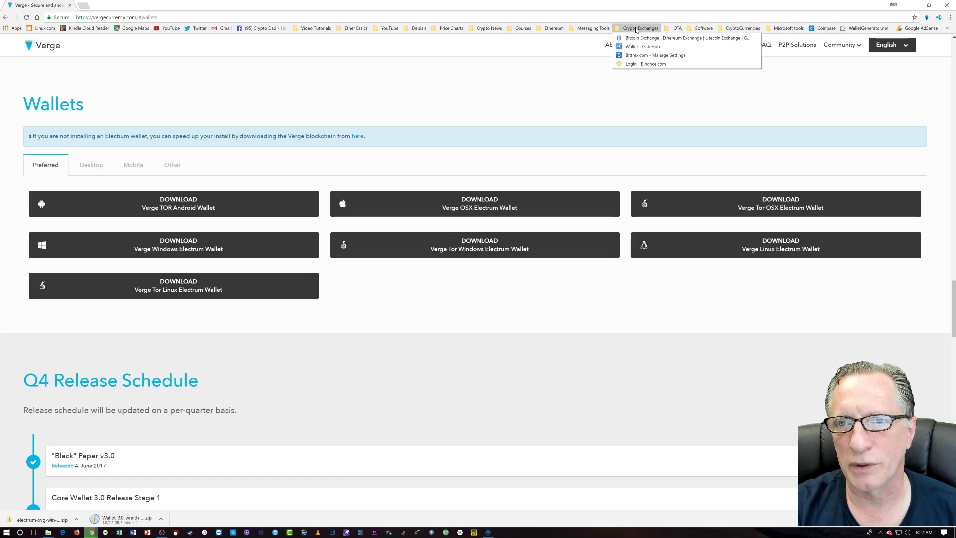
pyautogui.click(647, 54)
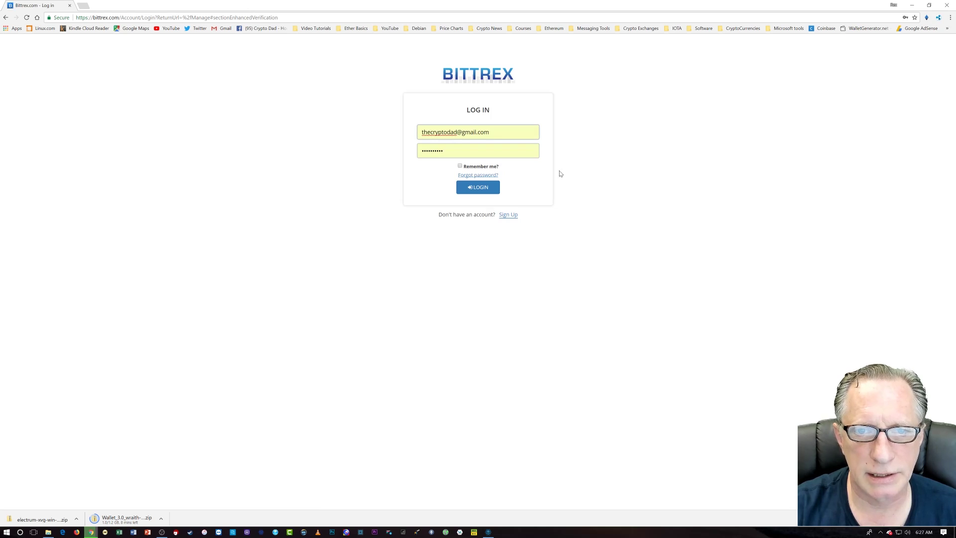
# Log in to Bittrex with the saved credentials and the six-digit authenticator code
pyautogui.click(476, 187)
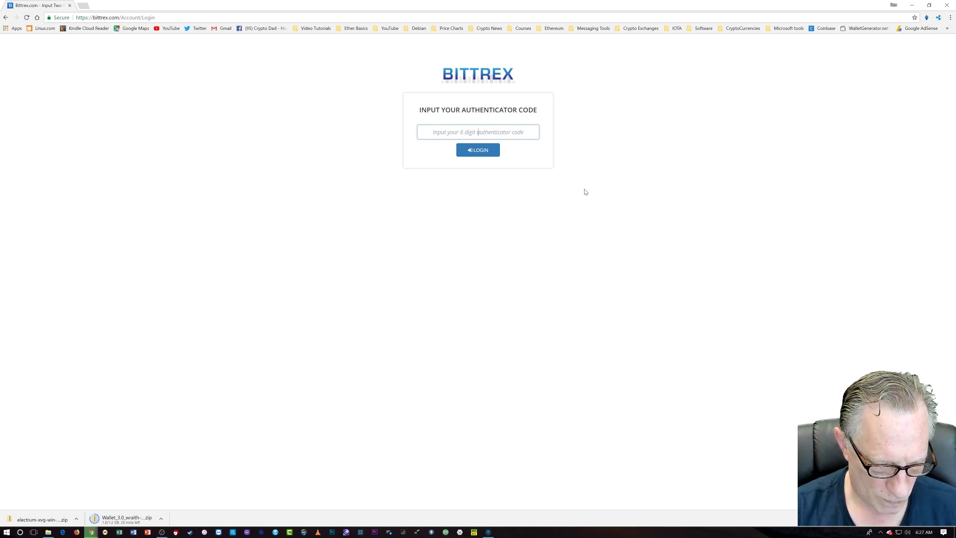
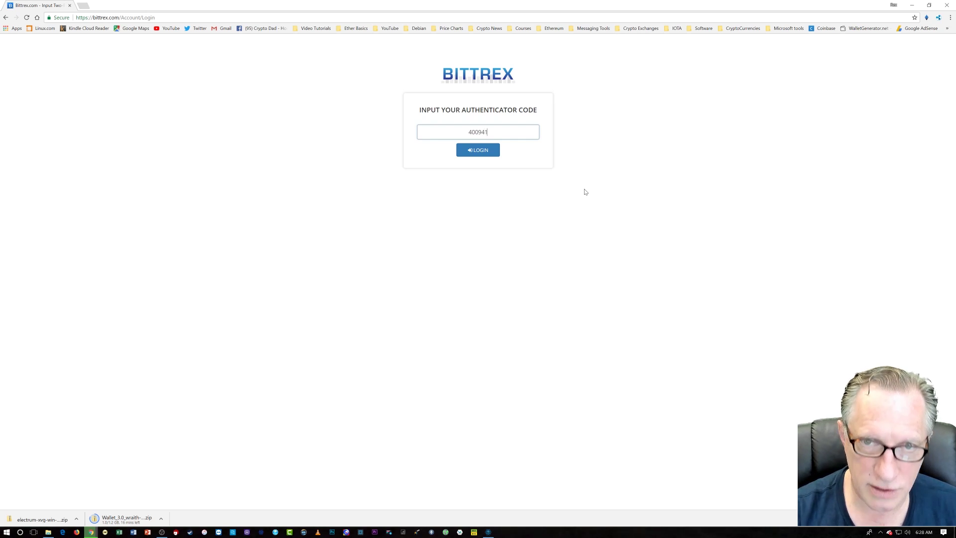
pyautogui.click(482, 153)
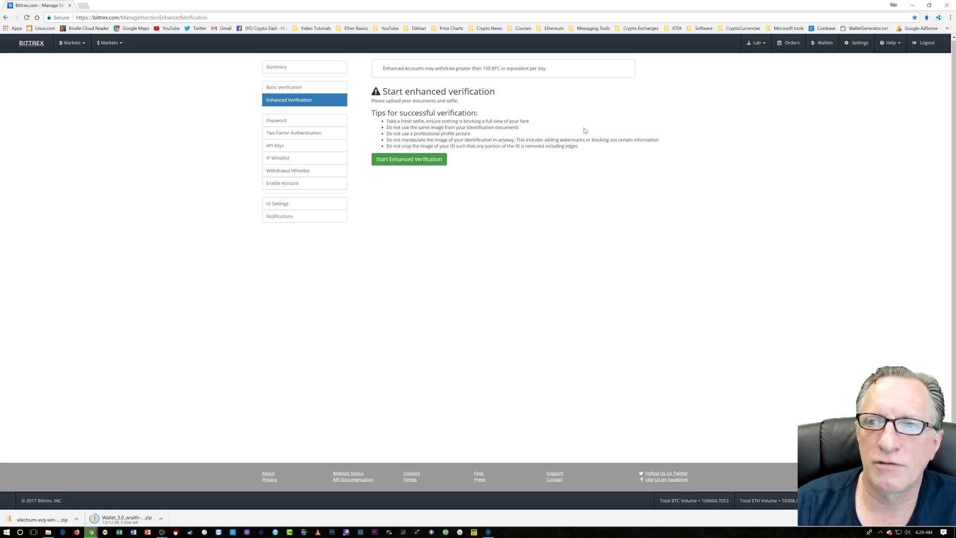
# Go to Bittrex Wallets, select the Bitcoin balance row, and open a new Chrome tab
pyautogui.click(823, 44)
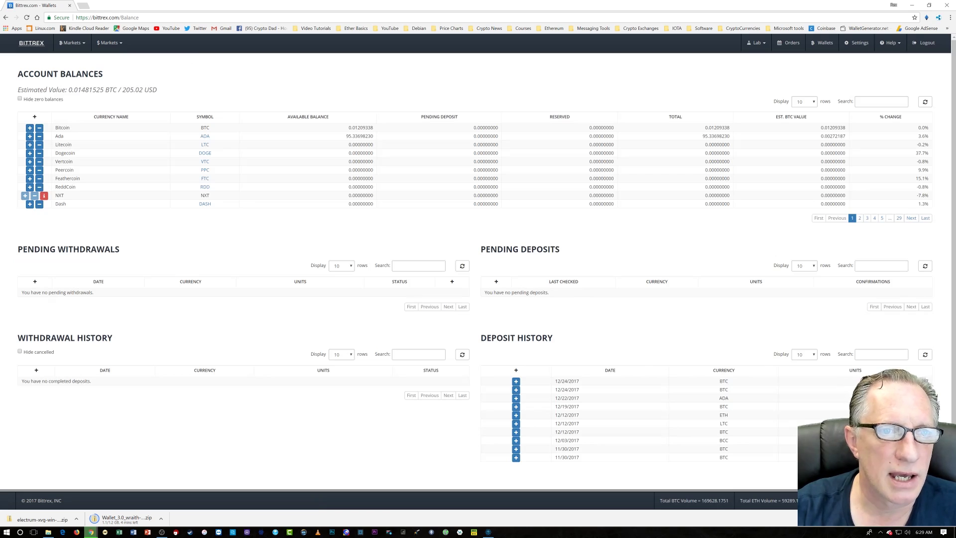
pyautogui.click(80, 128)
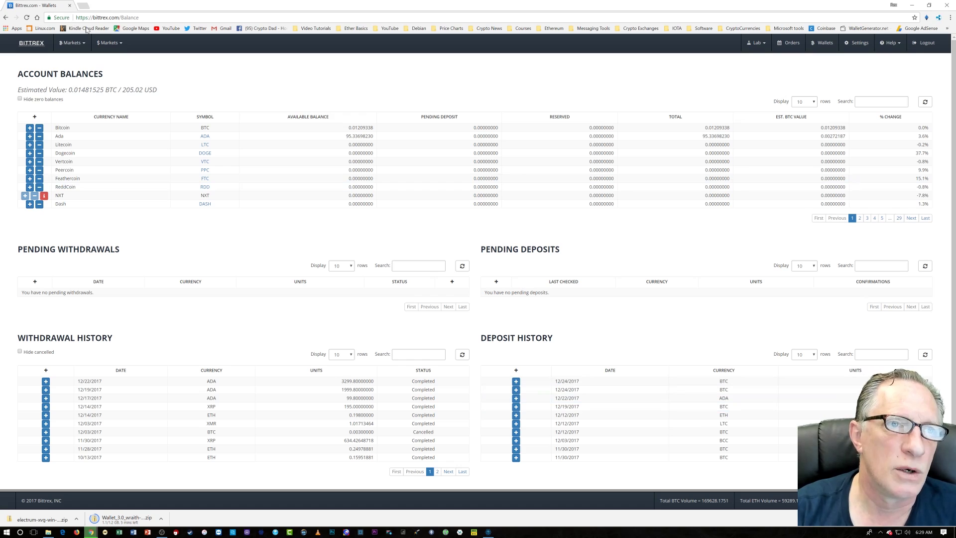
pyautogui.click(85, 7)
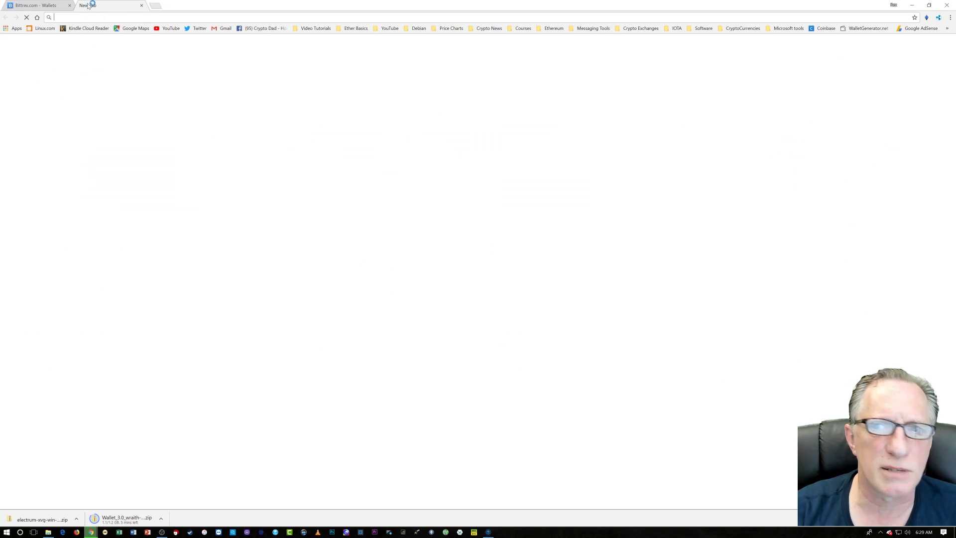
# Open GDAX from the Crypto Exchanges bookmarks and go to its Accounts page
pyautogui.click(742, 28)
pyautogui.moveTo(712, 30)
pyautogui.moveTo(641, 28)
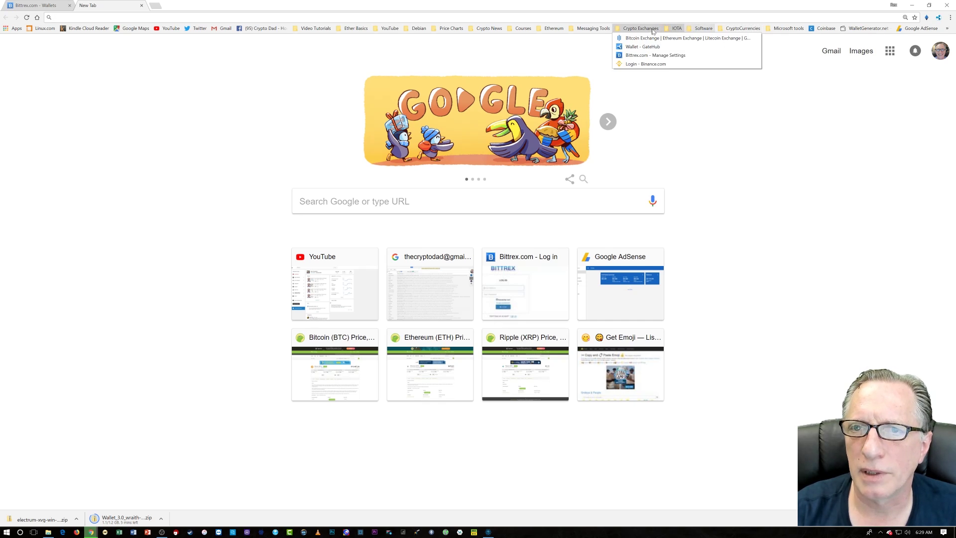
pyautogui.click(667, 47)
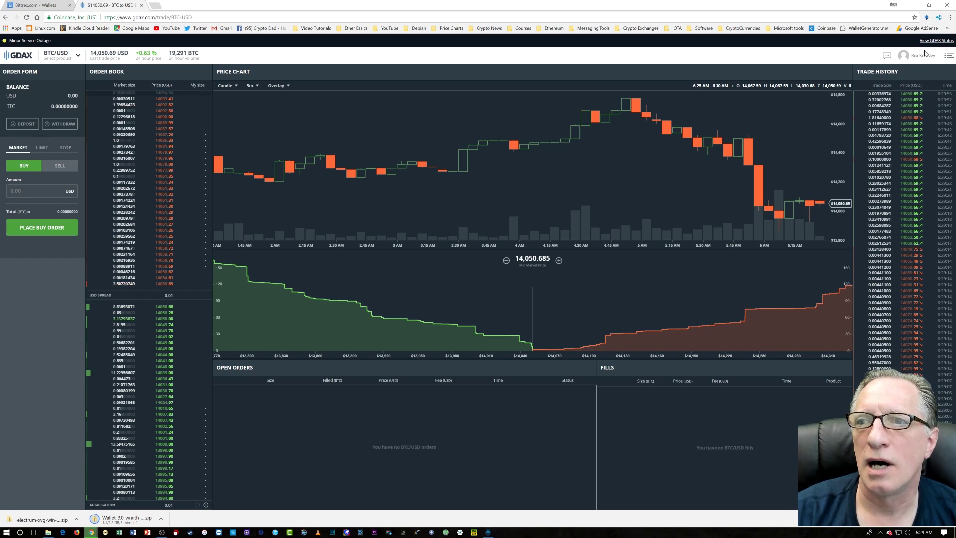
pyautogui.moveTo(947, 56)
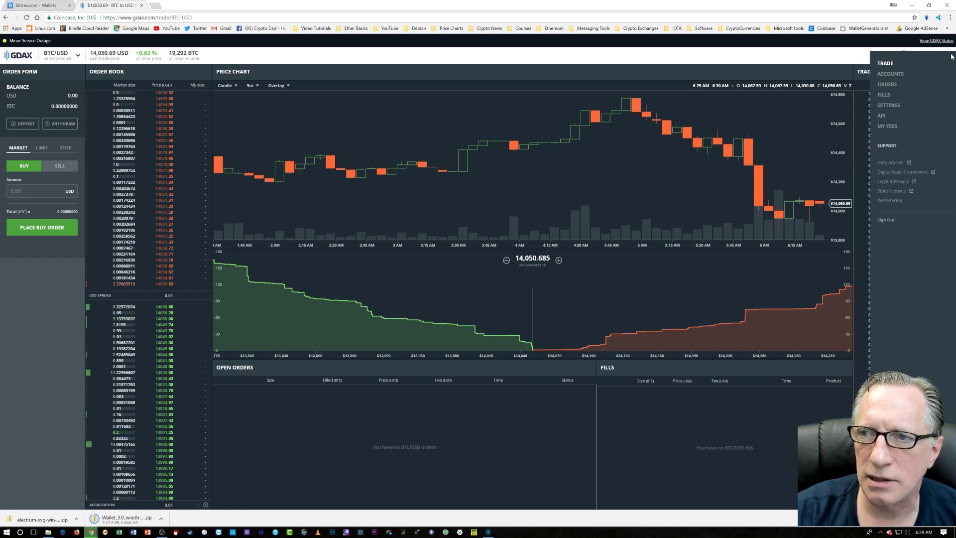
pyautogui.click(882, 75)
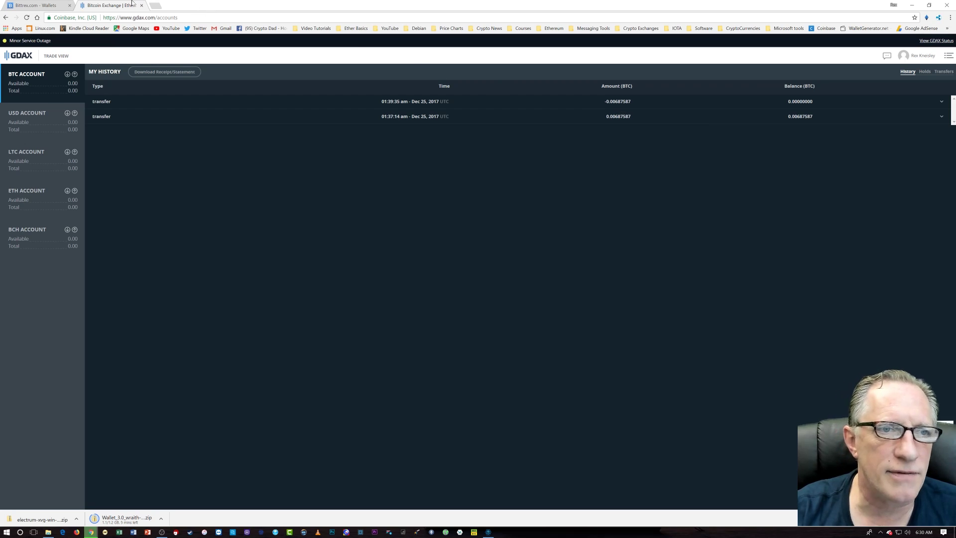
# Return to the Bittrex Wallets tab, check the 12/24/2017 BTC deposit, and select the balances search
pyautogui.click(37, 5)
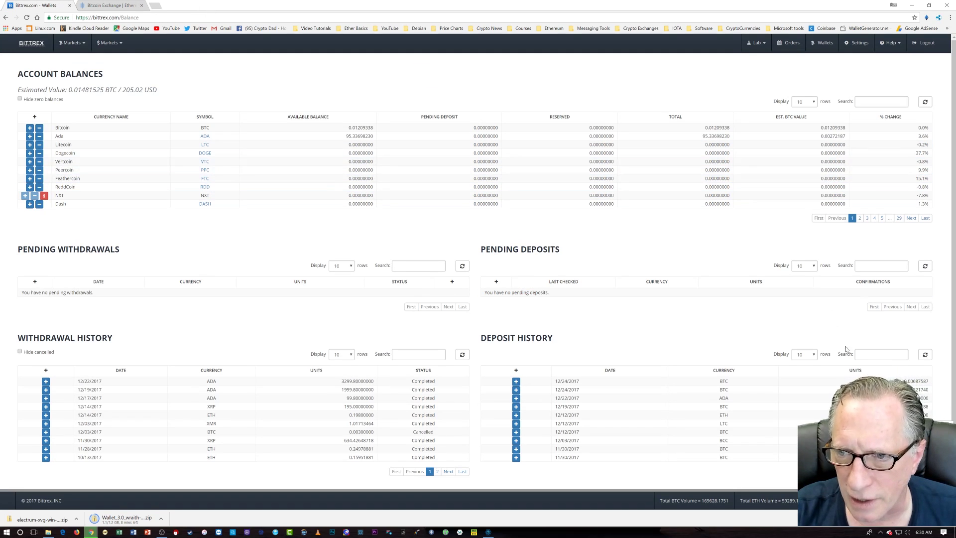
pyautogui.click(842, 389)
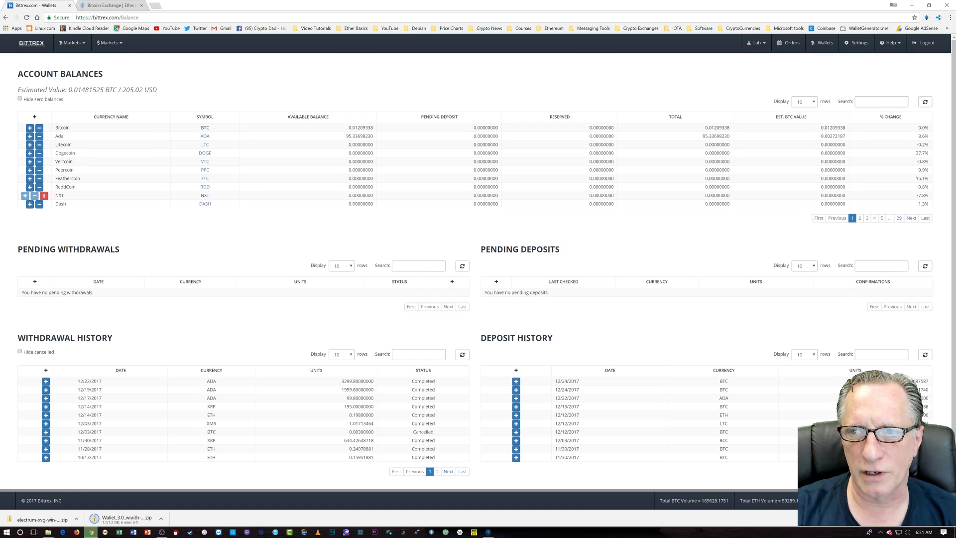
pyautogui.click(877, 102)
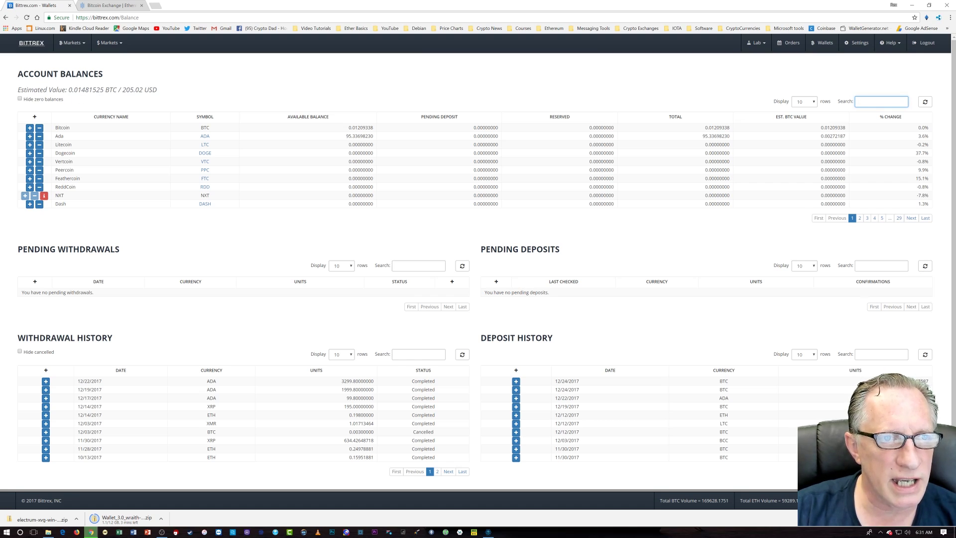
# Filter Bittrex balances for 'verg' and open the BTC-XVG Verge market page
pyautogui.click(364, 131)
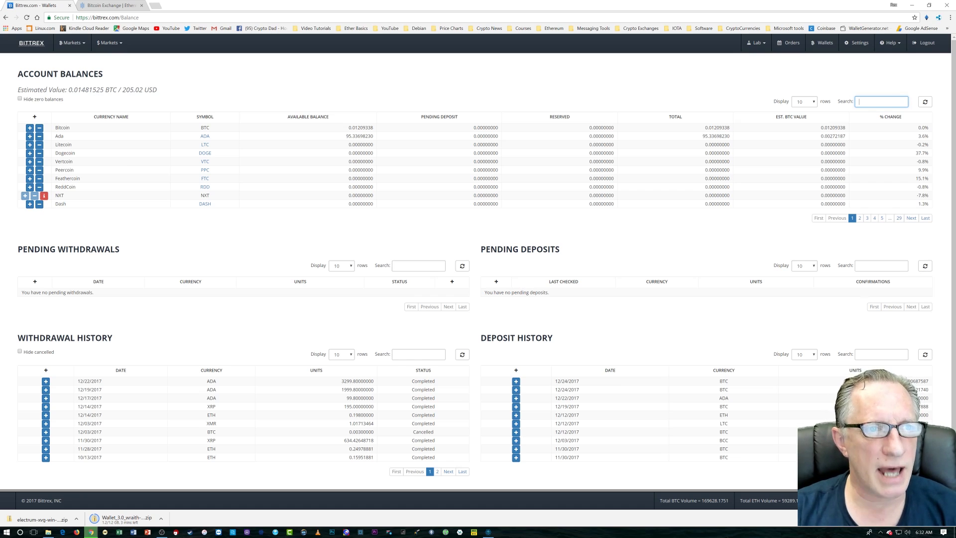
pyautogui.click(214, 130)
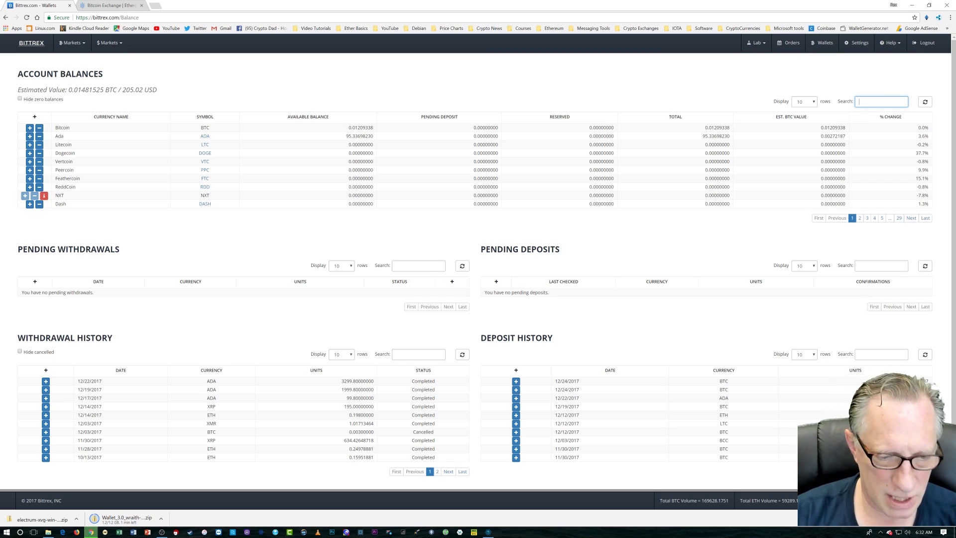
pyautogui.write('verg')
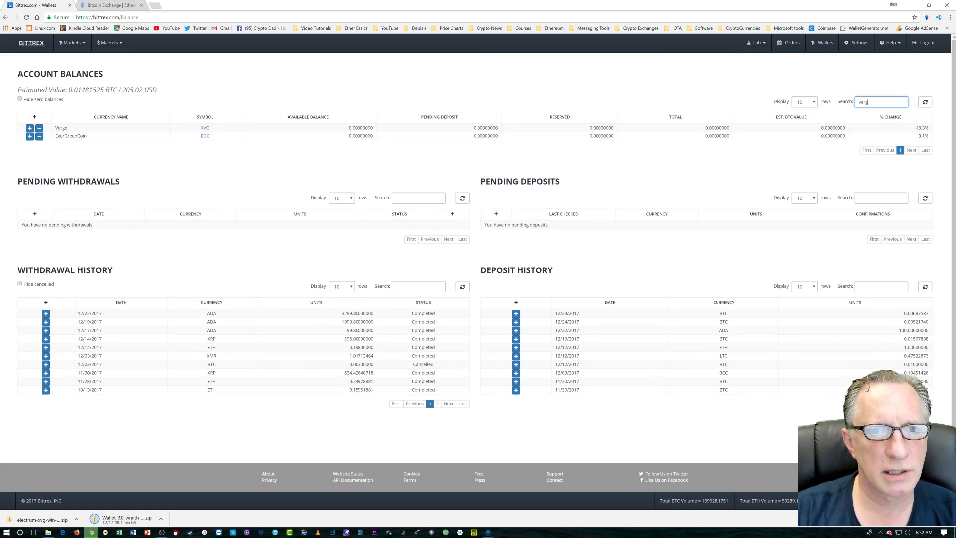
pyautogui.click(206, 128)
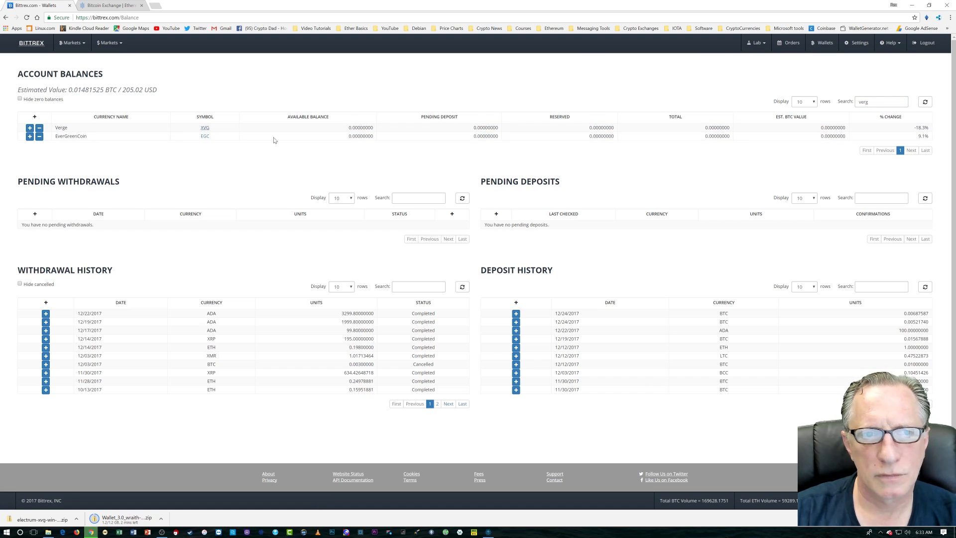
pyautogui.click(205, 128)
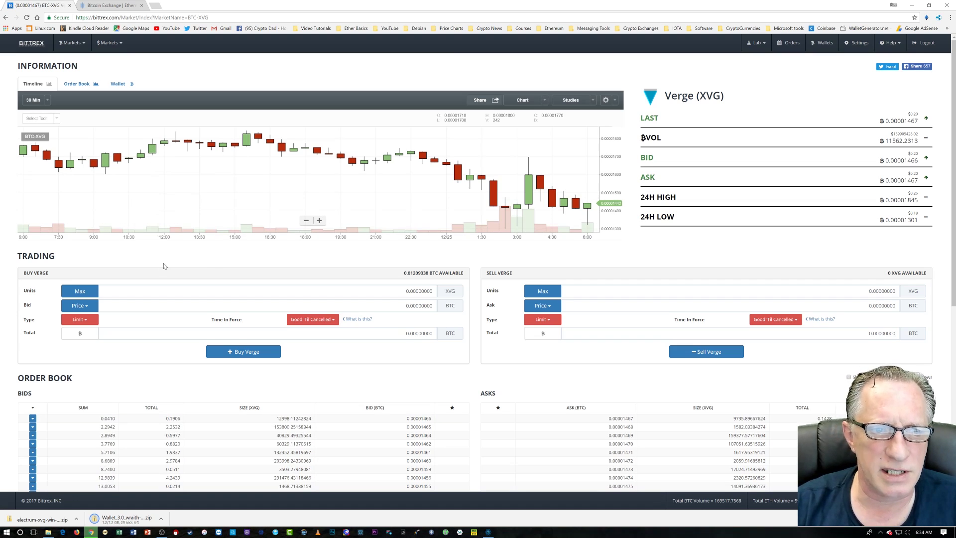
# Set a Limit buy for the maximum 820.62221429 XVG at the last price 0.00001470 BTC
pyautogui.click(89, 323)
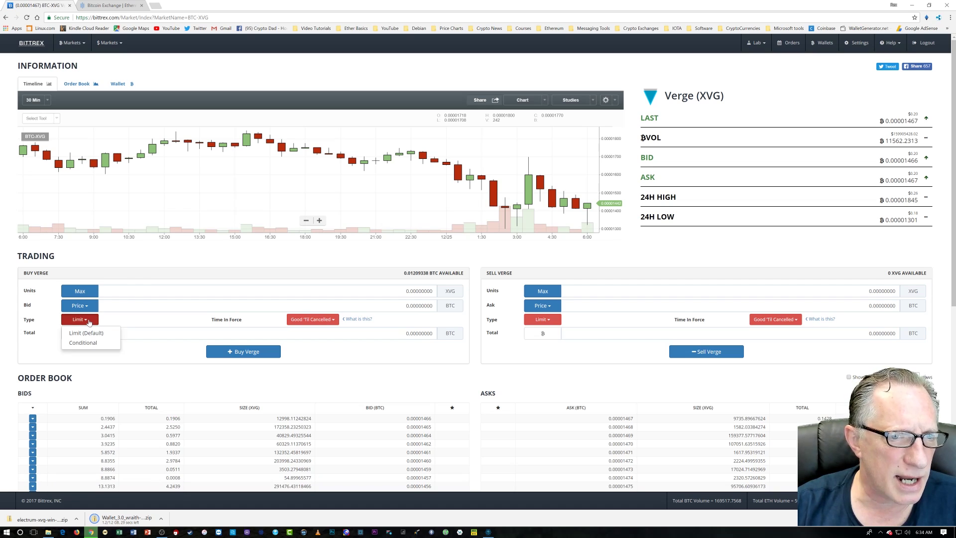
pyautogui.click(89, 322)
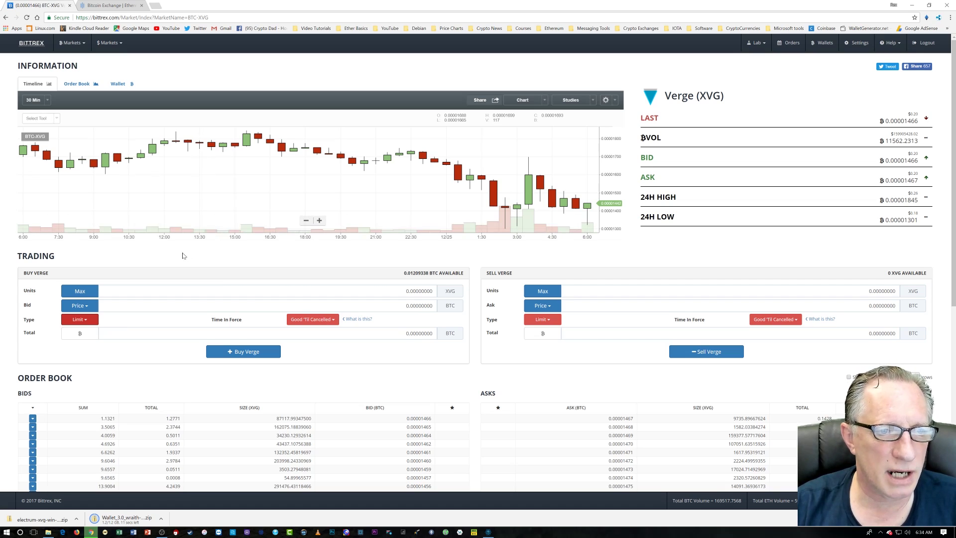
pyautogui.click(81, 292)
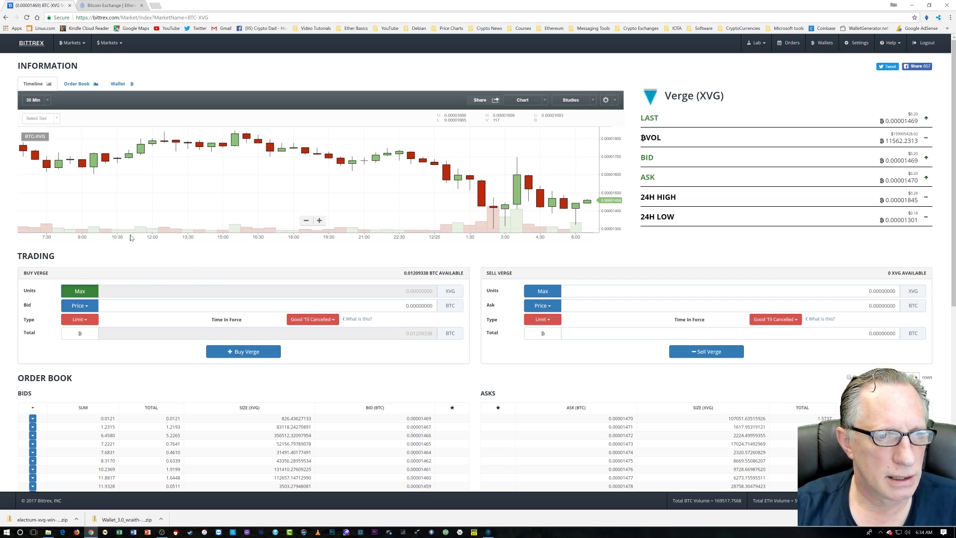
pyautogui.click(87, 307)
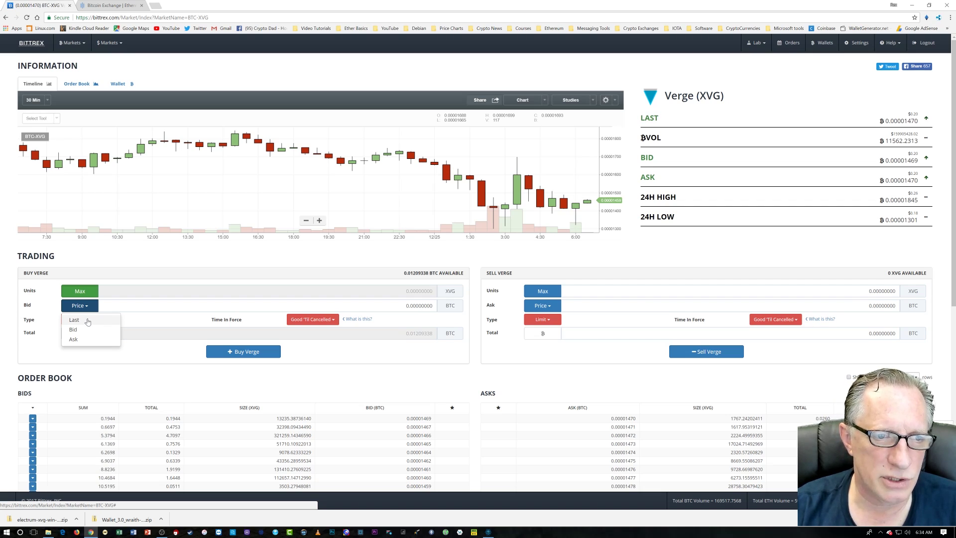
pyautogui.click(88, 322)
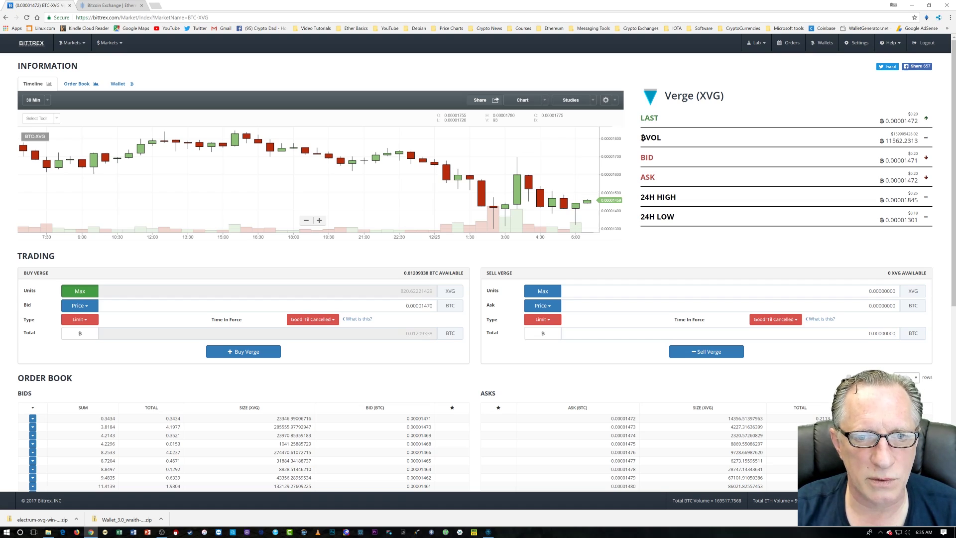
# Submit and confirm the limit buy of 820.62221429 XVG at 0.00001470 BTC
pyautogui.click(246, 353)
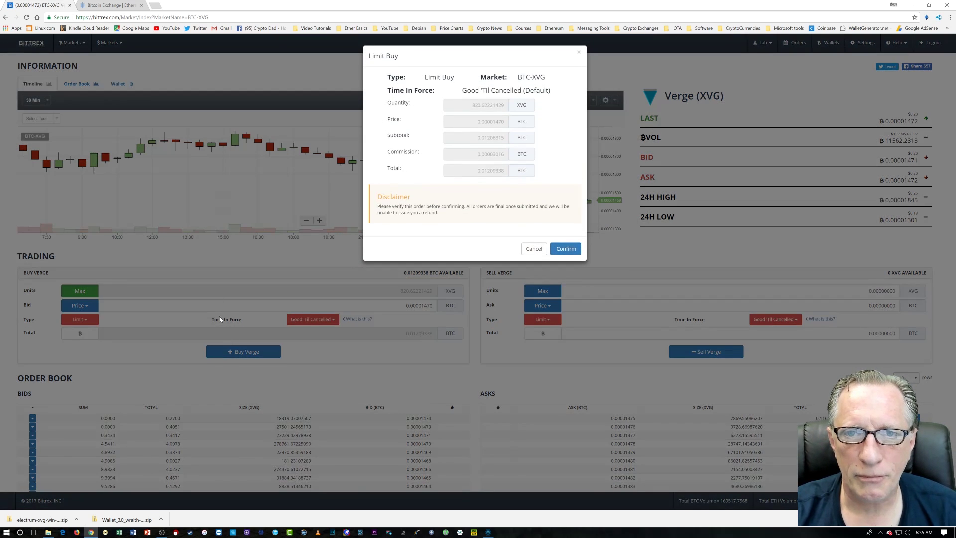
pyautogui.click(567, 249)
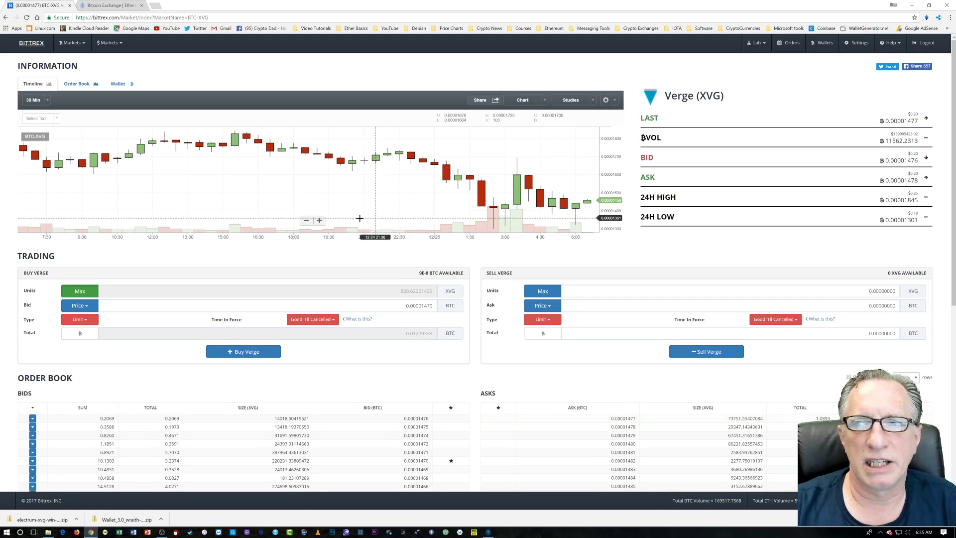
# Check the order history, then reload balances to show 820.62221429 XVG available
pyautogui.click(792, 44)
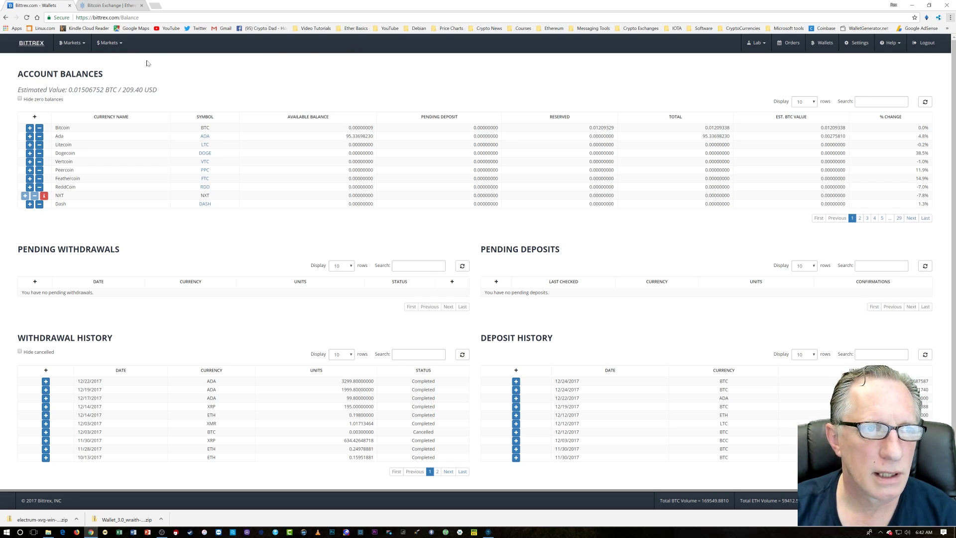
pyautogui.click(27, 18)
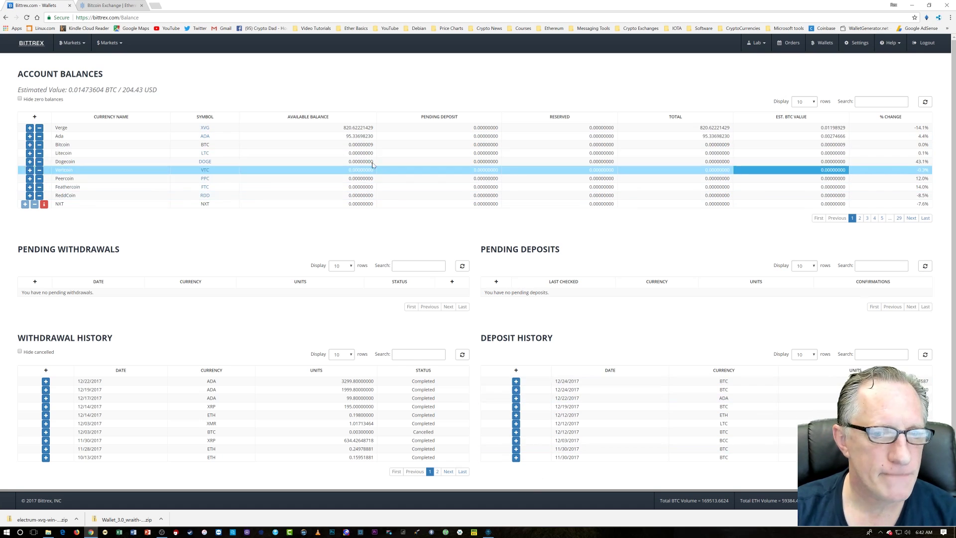
# Place the Electrum-XVG window beside a restored-down browser, showing the Receive tab's address and QR code
pyautogui.click(488, 534)
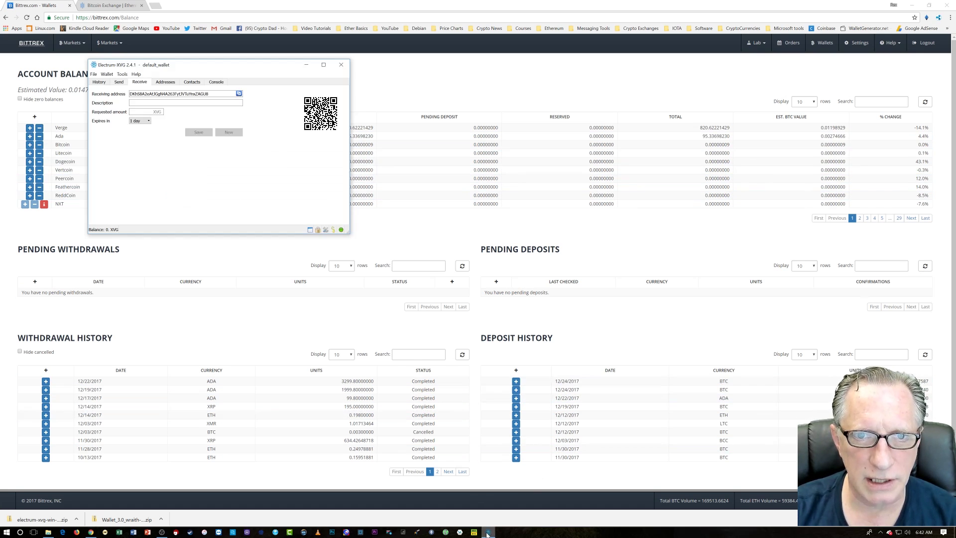
pyautogui.moveTo(209, 63); pyautogui.dragTo(608, 107)
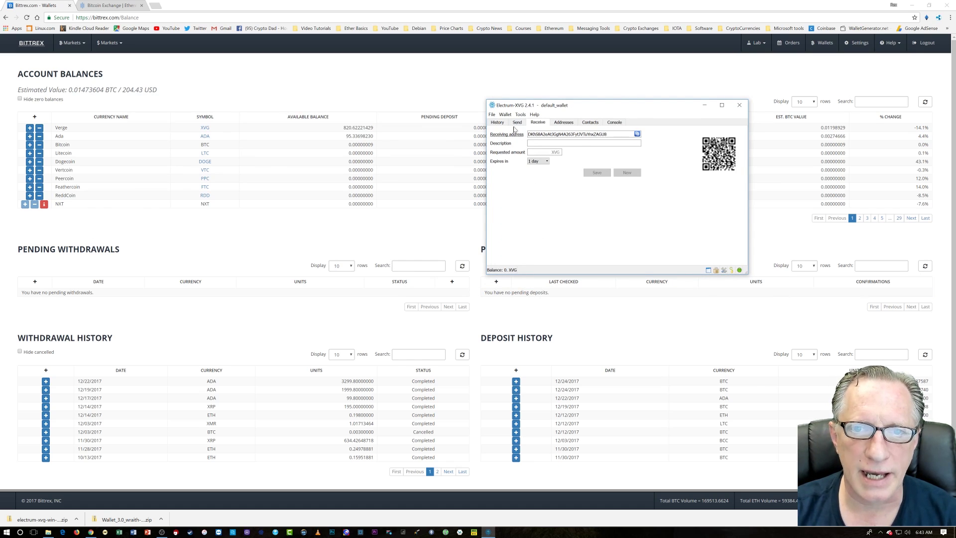
pyautogui.click(499, 123)
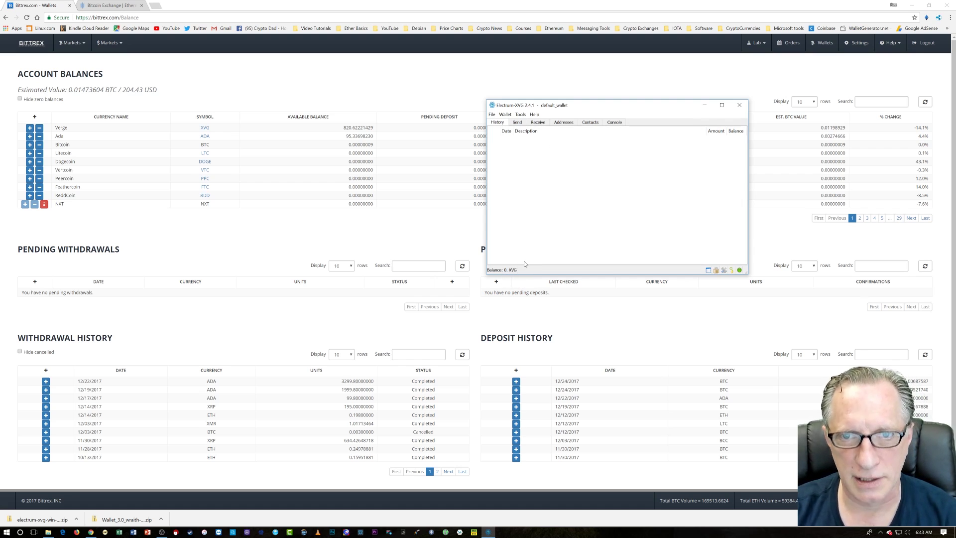
pyautogui.click(538, 123)
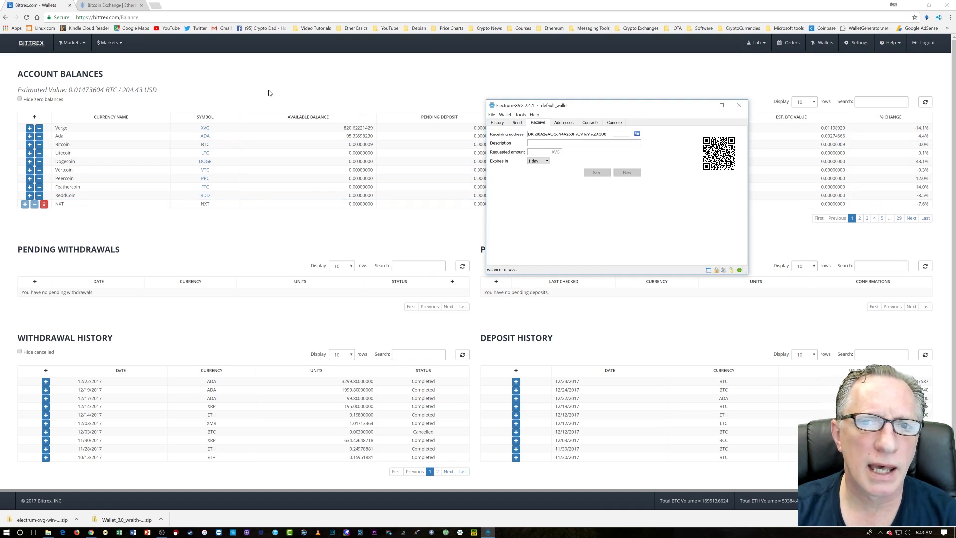
pyautogui.click(929, 5)
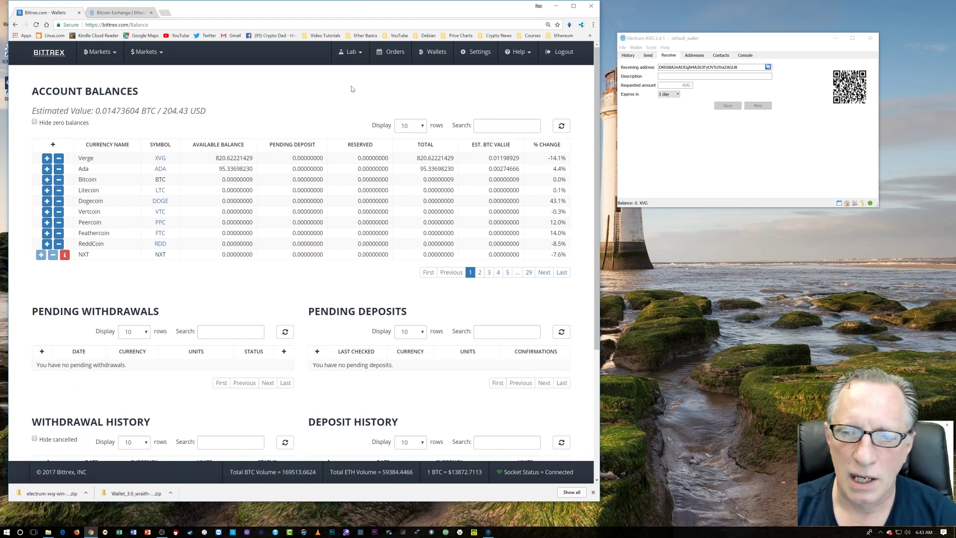
# Start a Verge withdrawal and paste the Electrum wallet's receiving address as destination
pyautogui.click(253, 158)
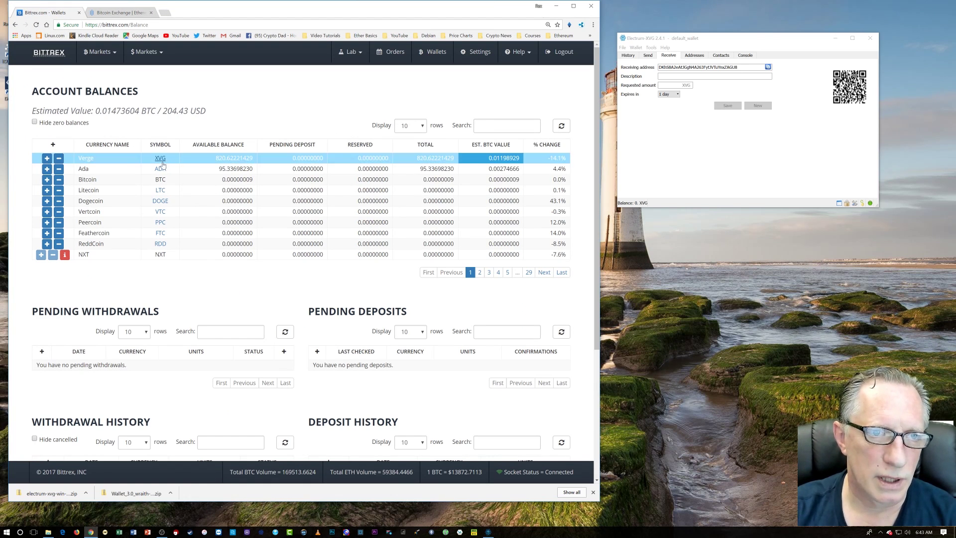
pyautogui.click(59, 159)
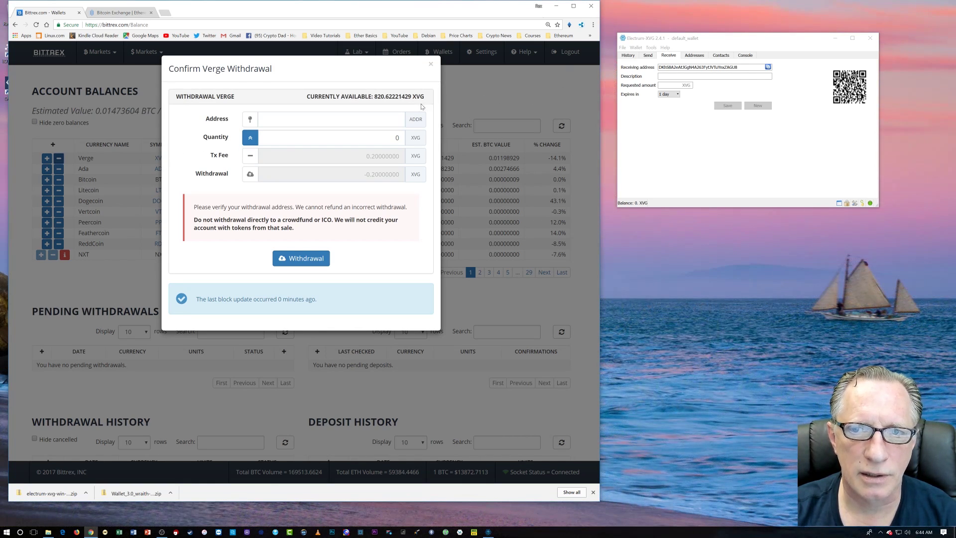
pyautogui.click(396, 120)
pyautogui.rightClick(396, 120)
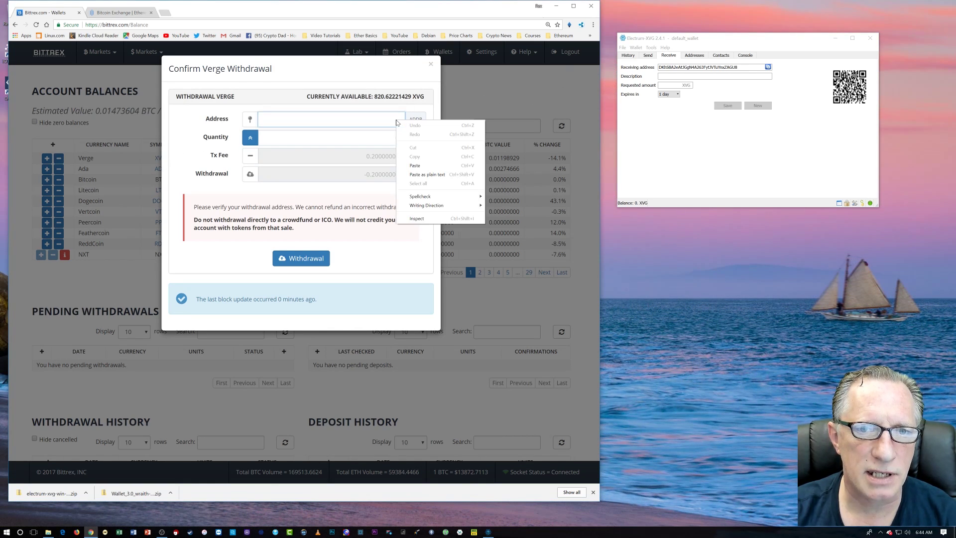
pyautogui.click(423, 169)
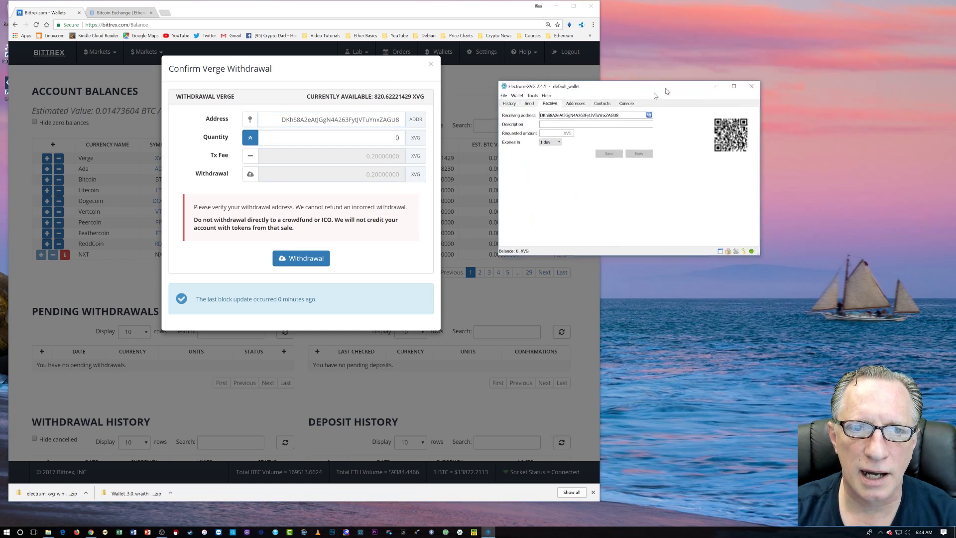
# Verify the pasted address against Electrum and fill in the full 820.62221429 XVG quantity
pyautogui.moveTo(786, 42); pyautogui.dragTo(406, 150)
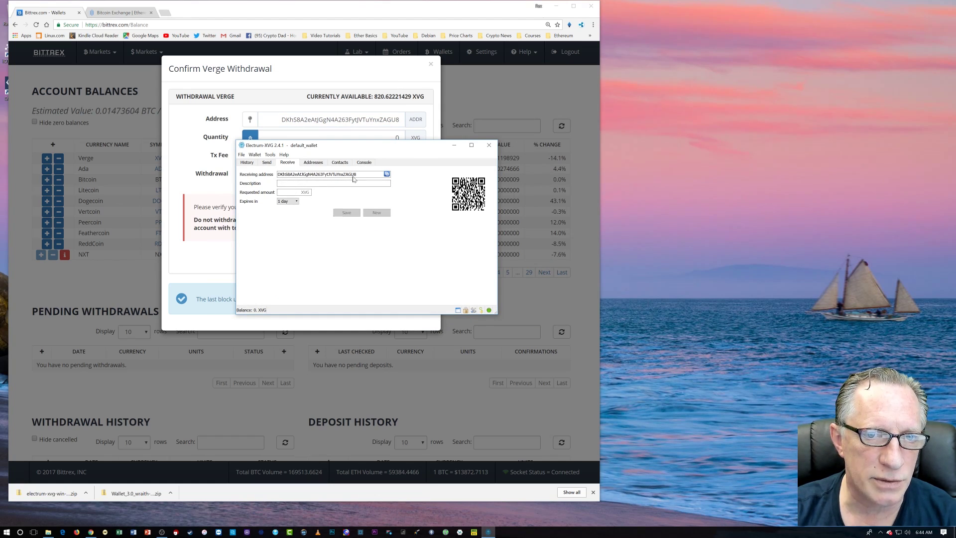
pyautogui.moveTo(380, 148); pyautogui.dragTo(780, 33)
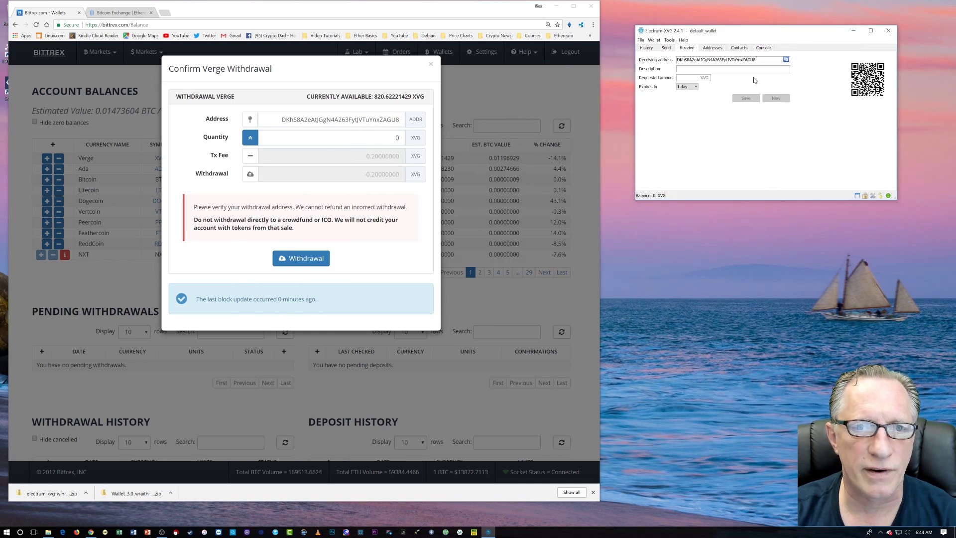
pyautogui.click(333, 64)
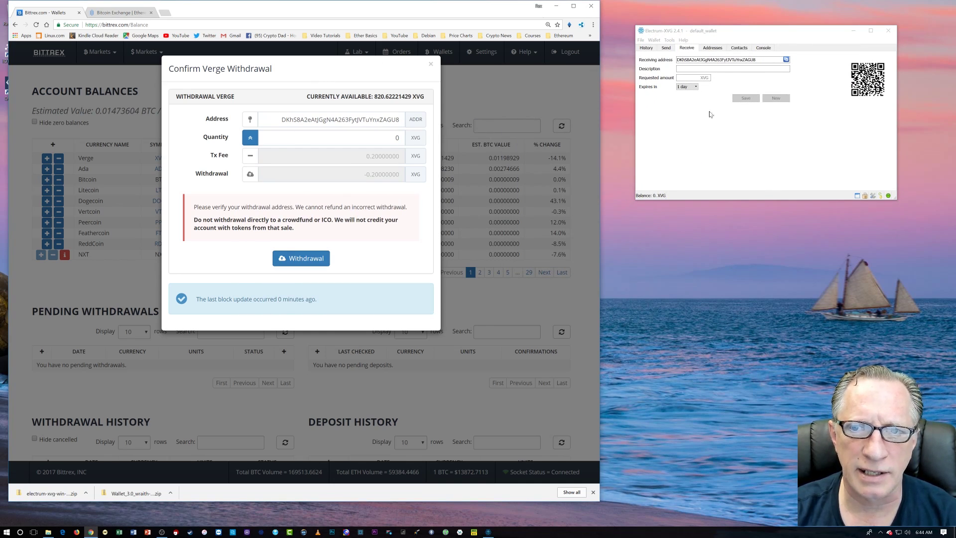
pyautogui.click(682, 62)
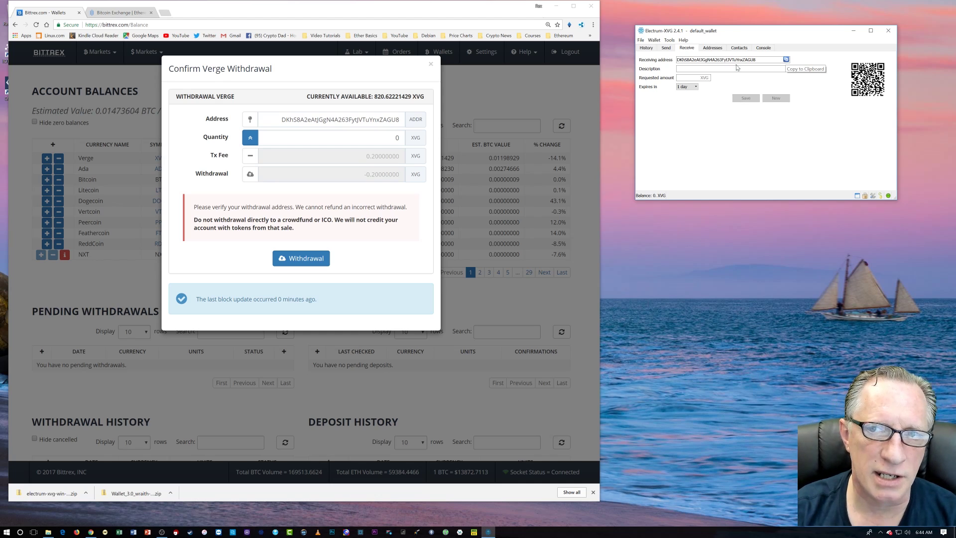
pyautogui.moveTo(763, 63); pyautogui.dragTo(693, 63)
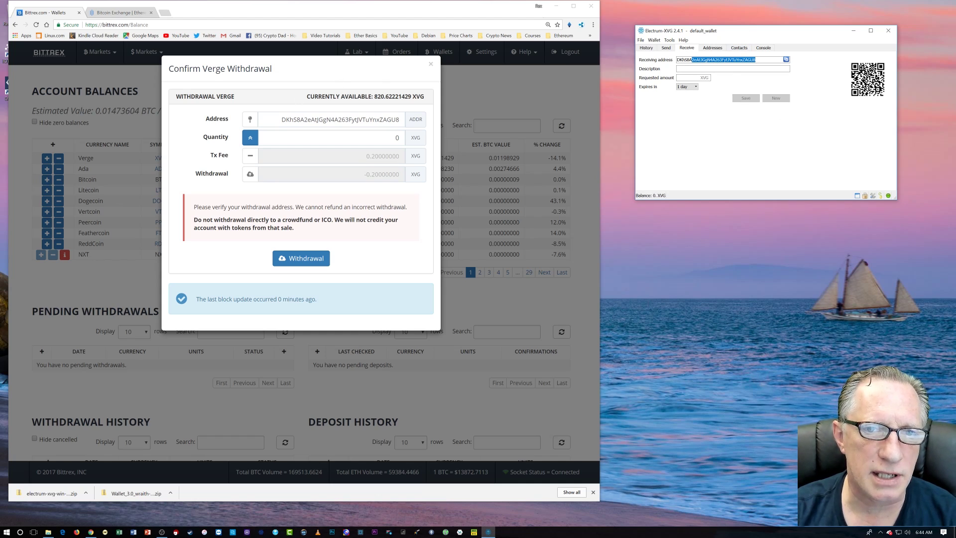
pyautogui.click(397, 137)
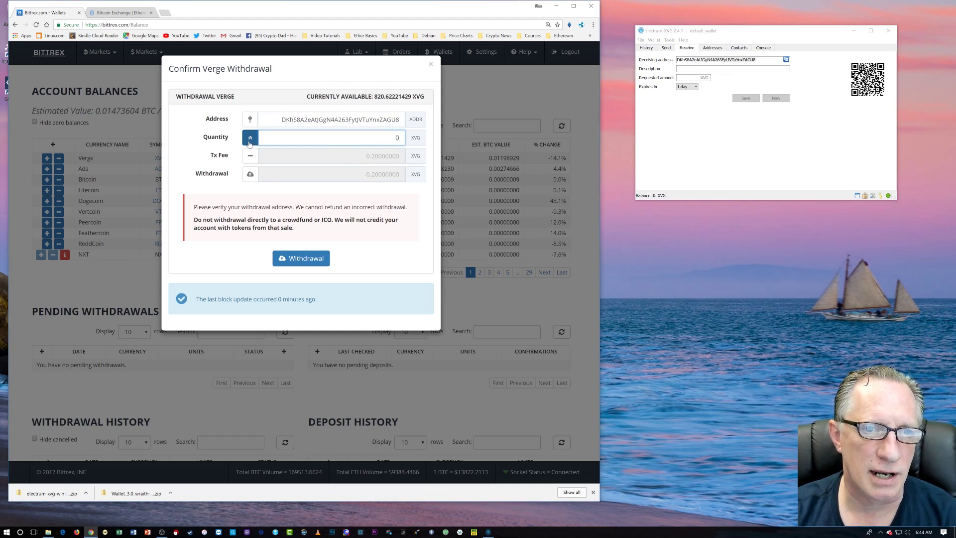
pyautogui.click(250, 140)
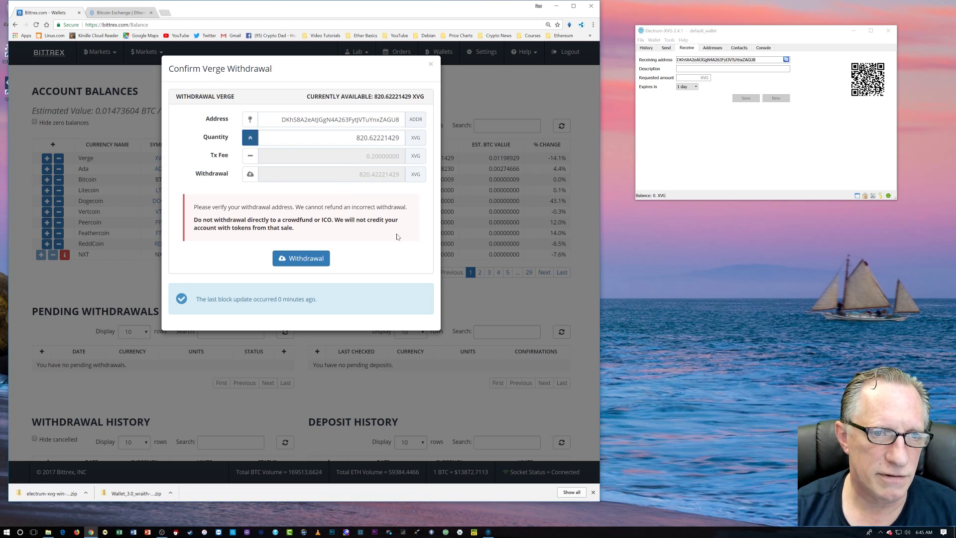
# Submit the 820.62221429 XVG withdrawal and confirm it with the 6-digit two-factor code
pyautogui.click(301, 260)
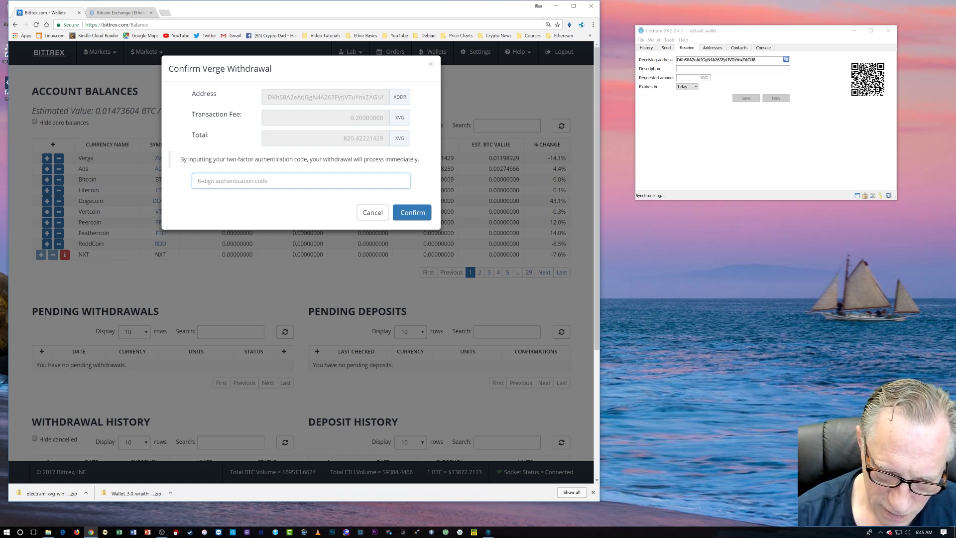
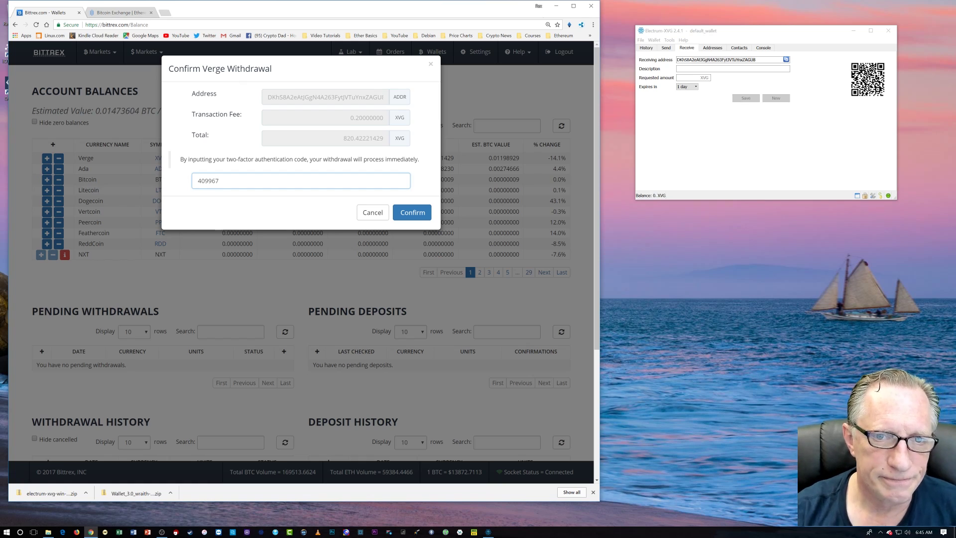
pyautogui.click(413, 212)
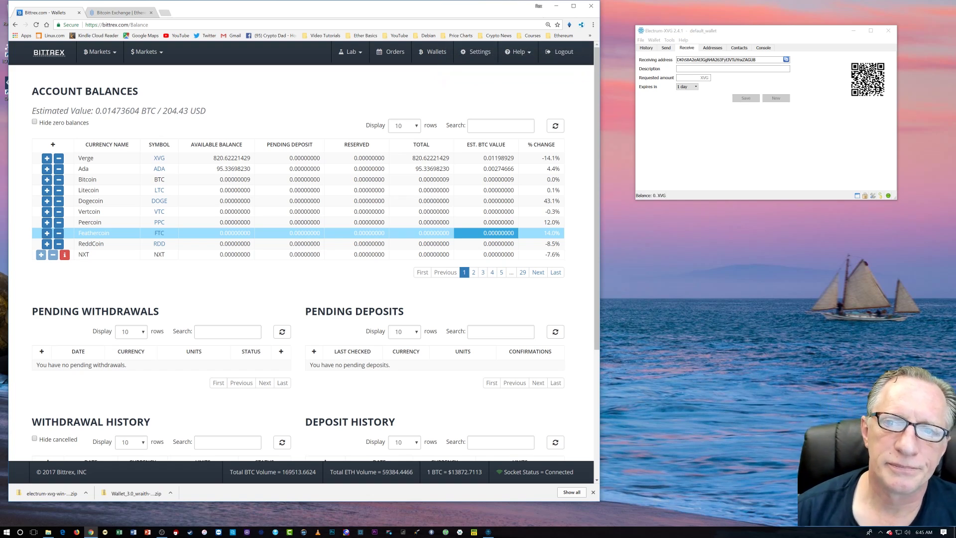
# View Electrum's empty transaction history and reload the Bittrex balances page
pyautogui.click(646, 48)
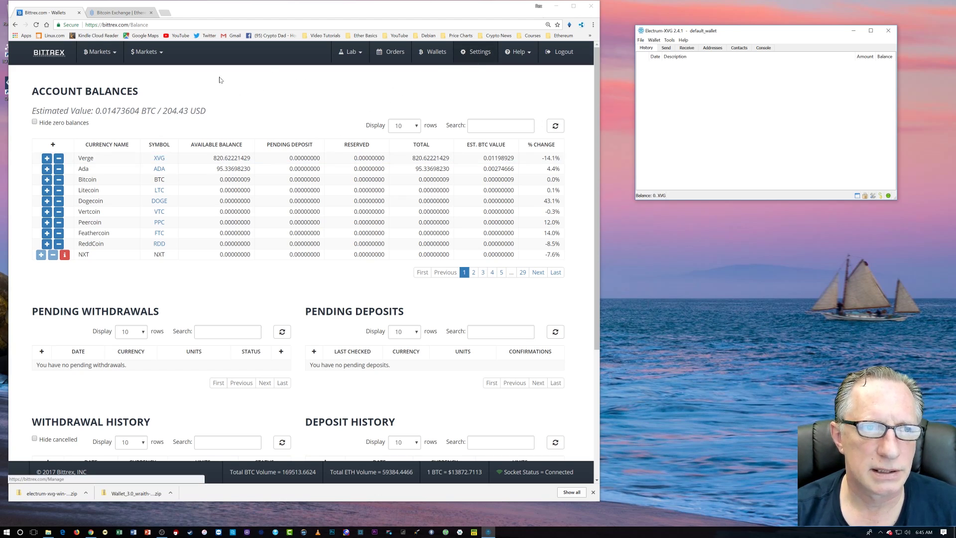
pyautogui.click(36, 25)
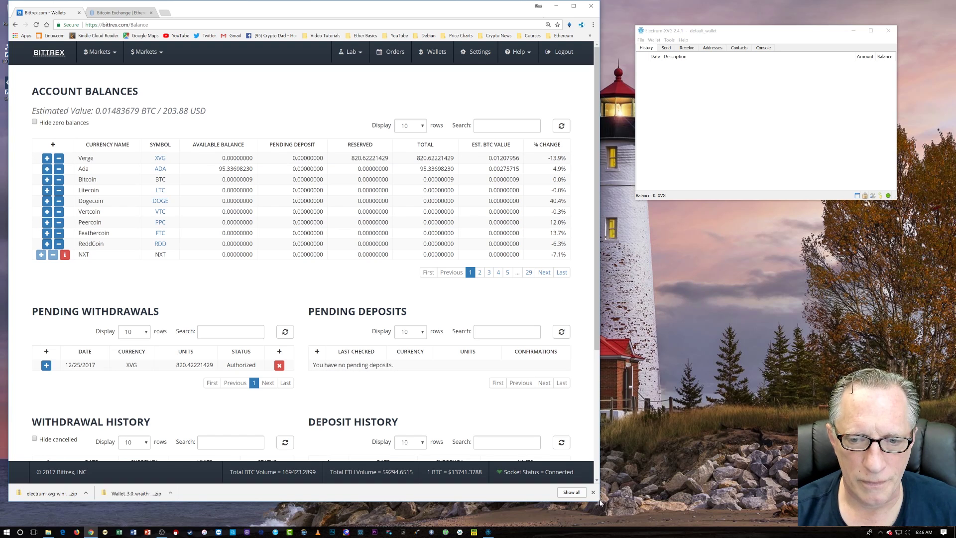
# Enlarge the browser window to view the Authorized 820.42221429 XVG pending withdrawal
pyautogui.moveTo(600, 502); pyautogui.dragTo(641, 508)
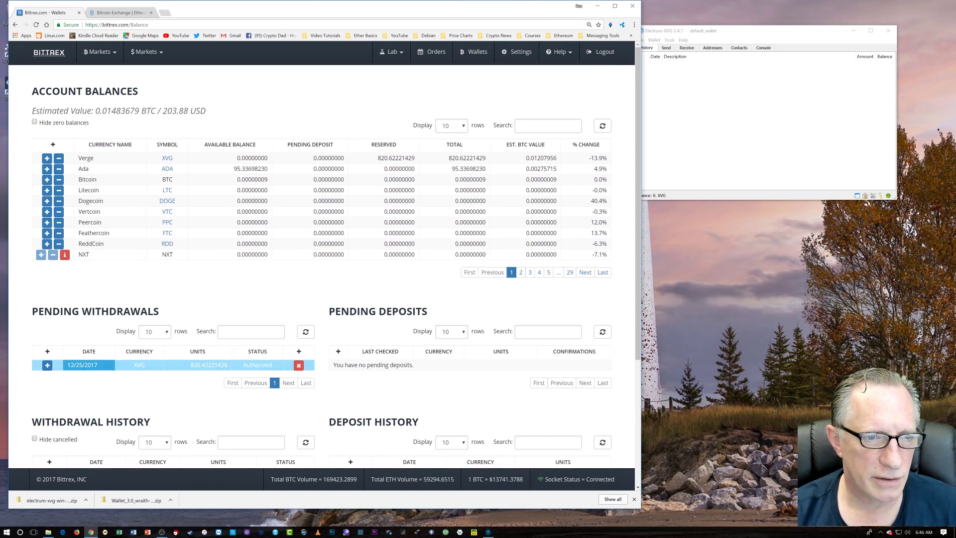
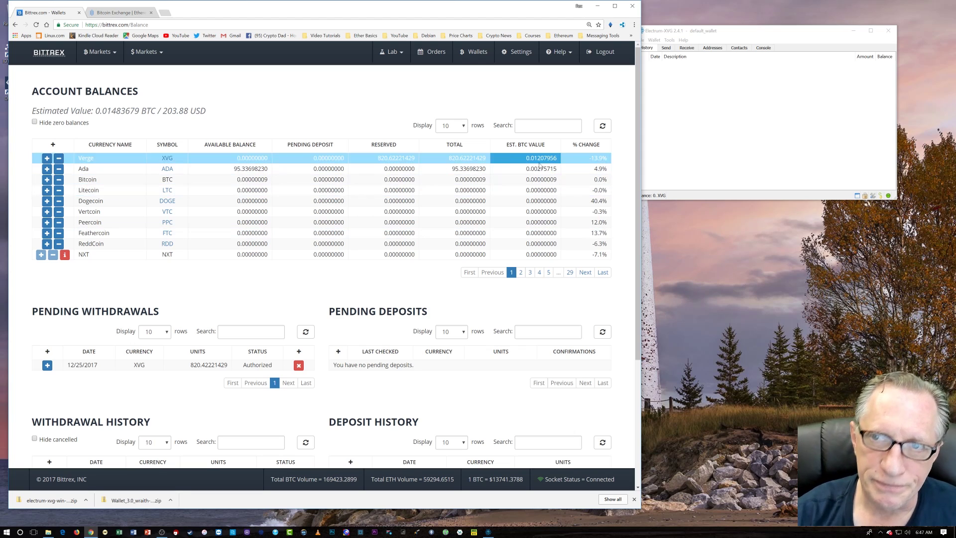
# Shift the Electrum-XVG wallet beside the Bittrex balances page while the 820.422214 XVG arrives
pyautogui.moveTo(741, 30); pyautogui.dragTo(771, 28)
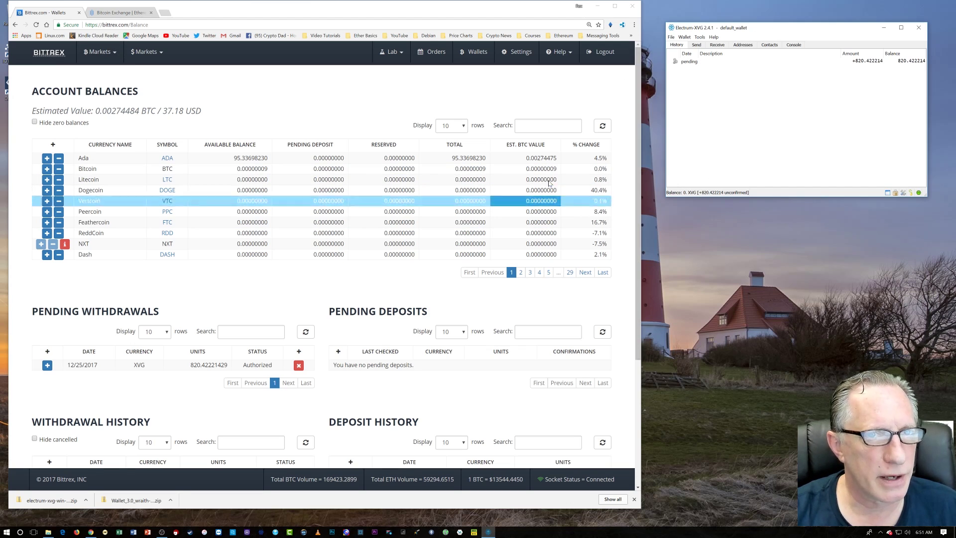
# Refresh Bittrex to see the 820.42221429 XVG withdrawal marked Completed, then bring the Electrum wallet forward
pyautogui.click(36, 25)
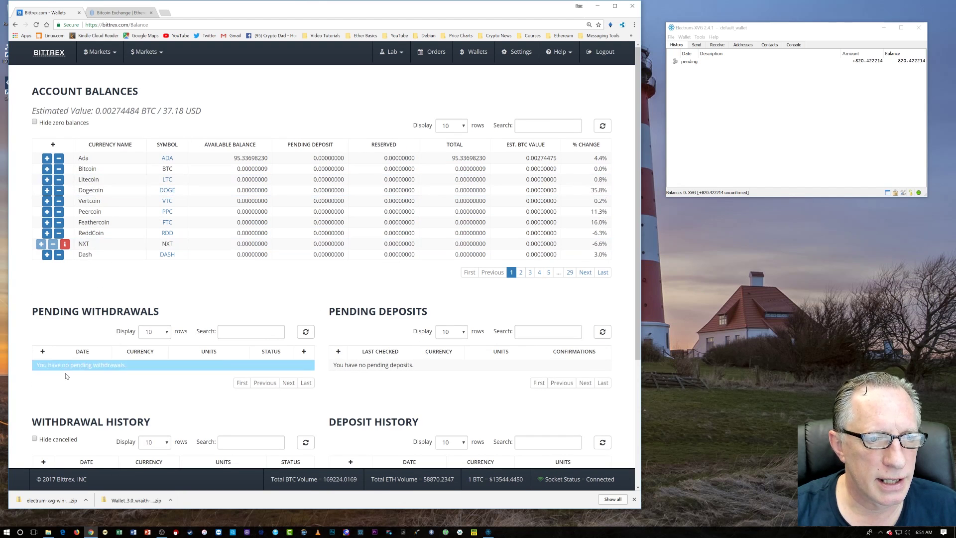
pyautogui.moveTo(638, 146); pyautogui.dragTo(636, 222)
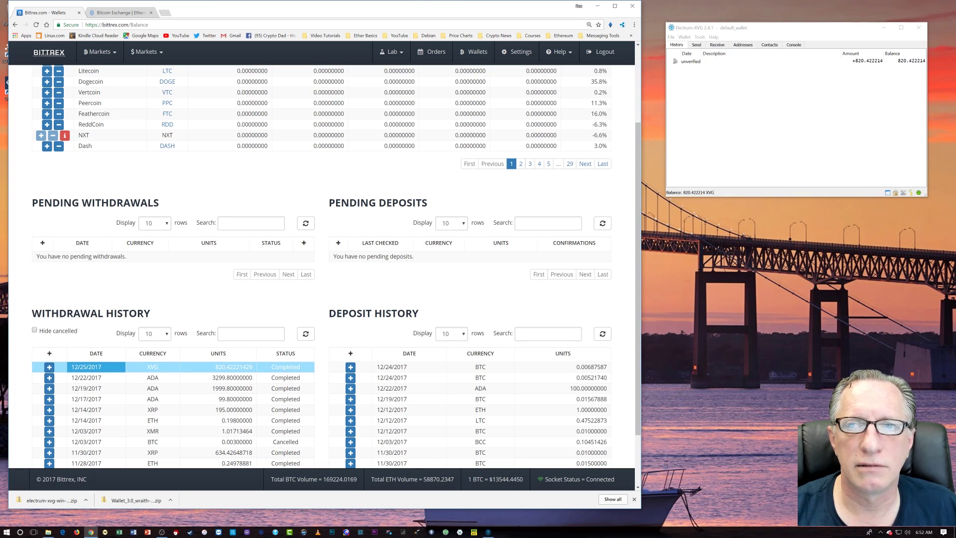
pyautogui.click(707, 160)
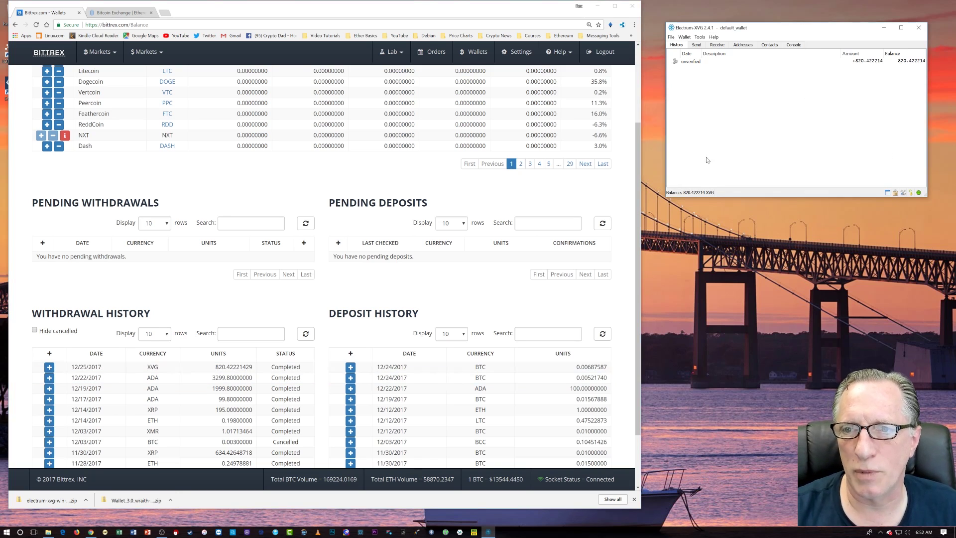
# Minimize the browser, centre the Electrum-XVG wallet, and select the unverified 820.422214 XVG transaction
pyautogui.click(597, 9)
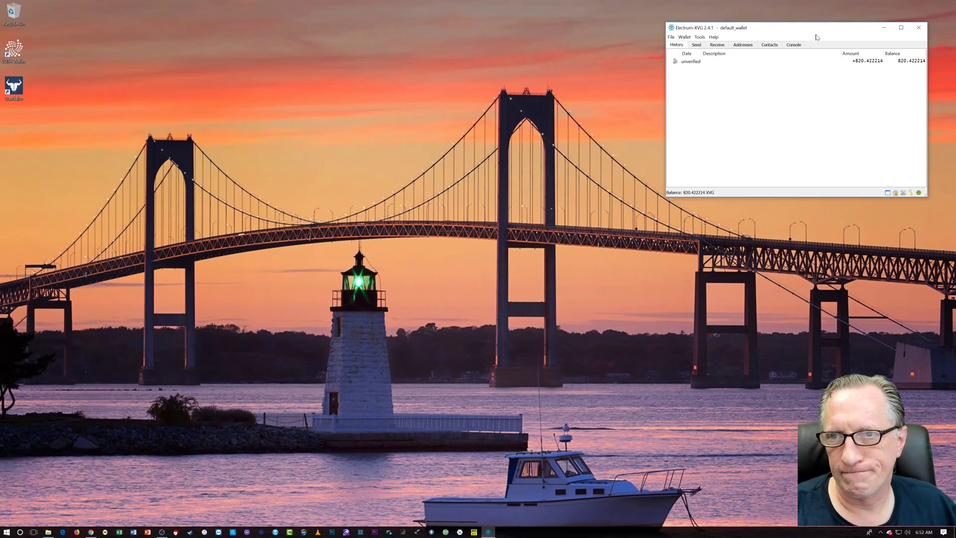
pyautogui.moveTo(807, 27); pyautogui.dragTo(474, 88)
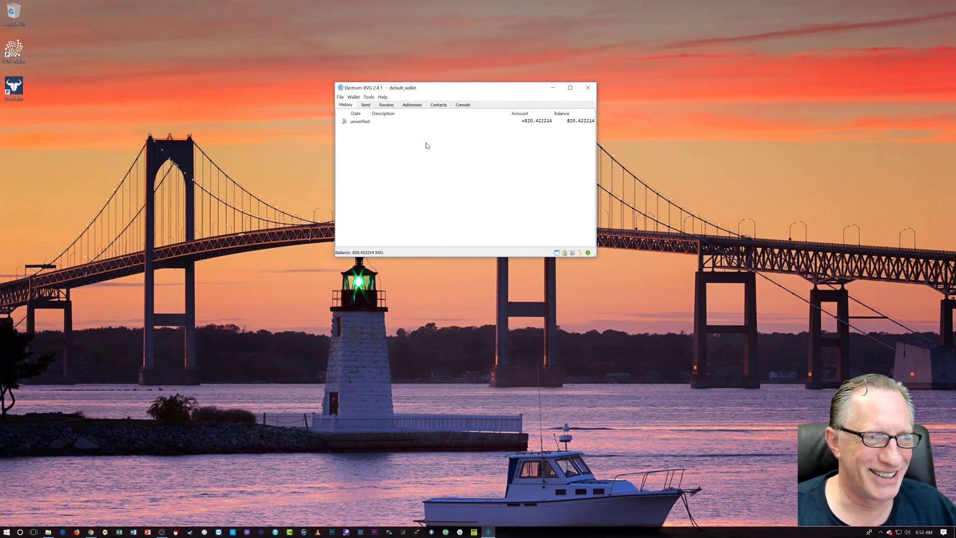
pyautogui.click(367, 123)
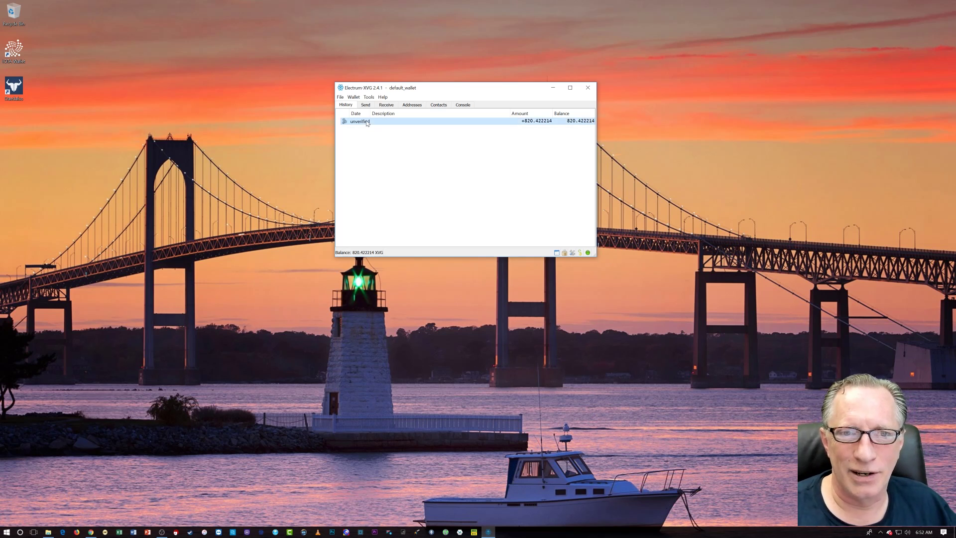